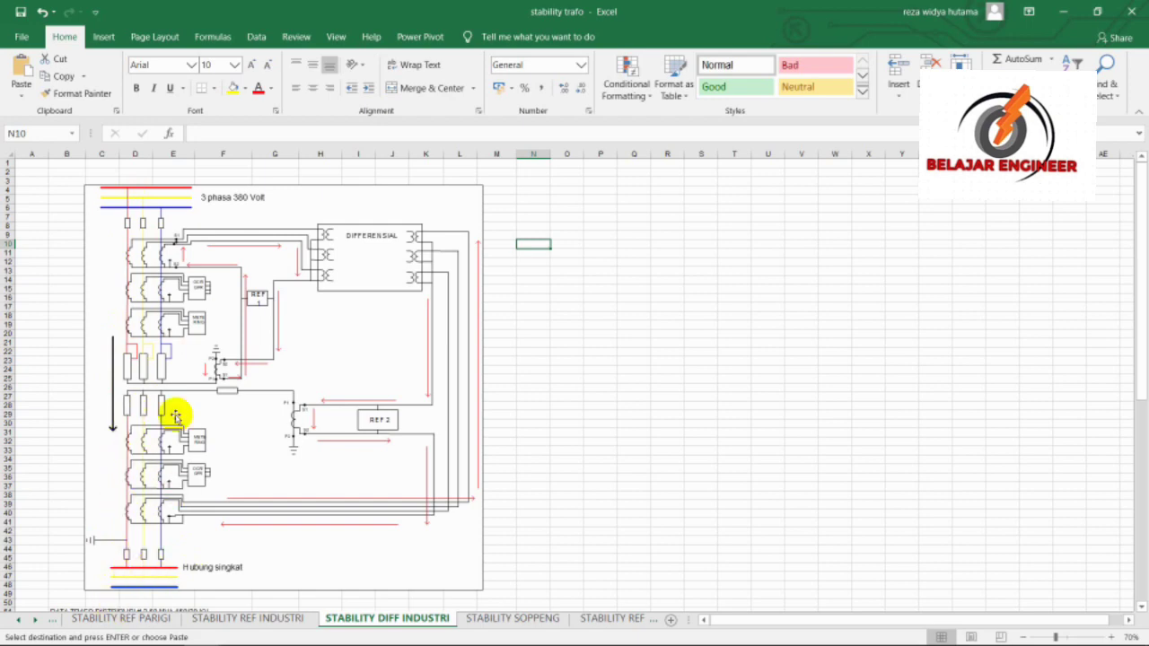
Look over the sheet from the differential wiring diagram down to the transformer data and the Tabel 1 Pengujian Stability Differensial table.
left_click(514, 397)
key("Down")
key("Down")
key("Down")
key("Down")
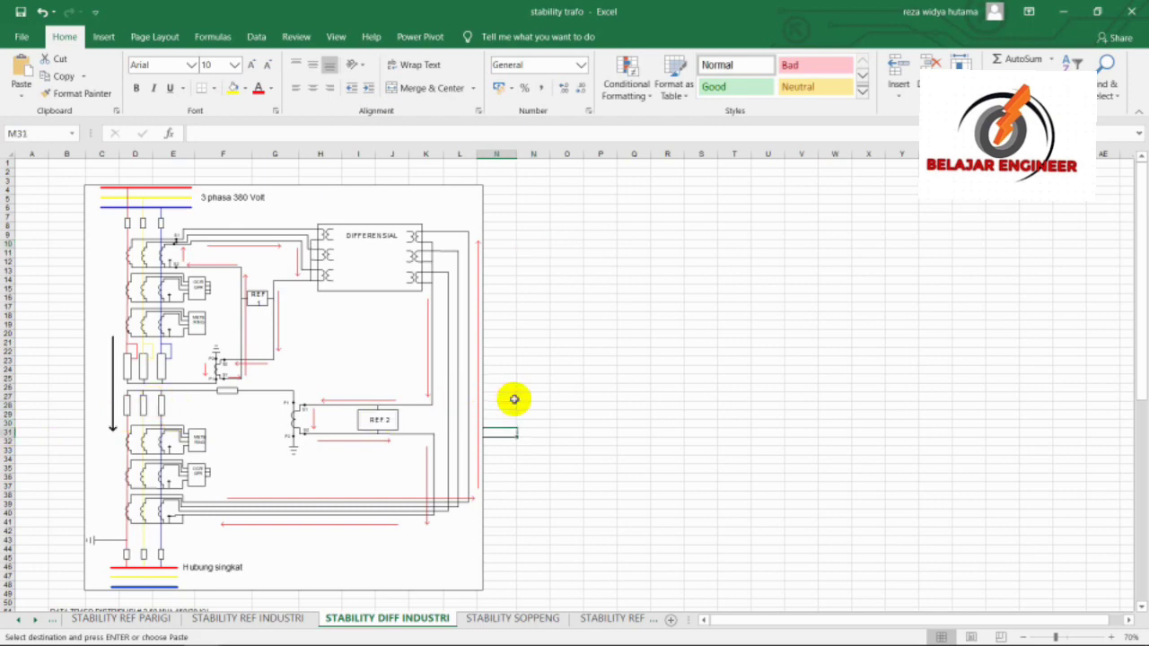
key("Down")
key("Down")
key("Down")
key("Down")
key("Down")
key("Down")
key("Down")
key("Down")
key("Down")
key("Down")
key("Down")
key("Down")
key("Down")
key("Down")
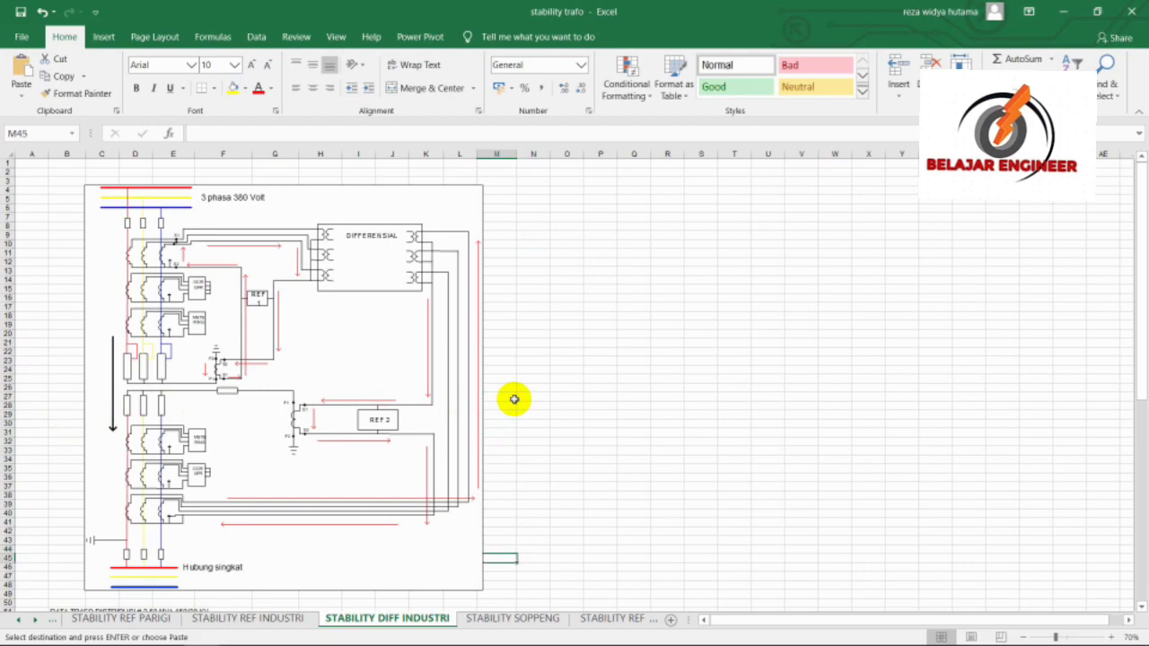
key("Down")
key("Down")
key("Down")
key("Down")
key("Down")
key("Down")
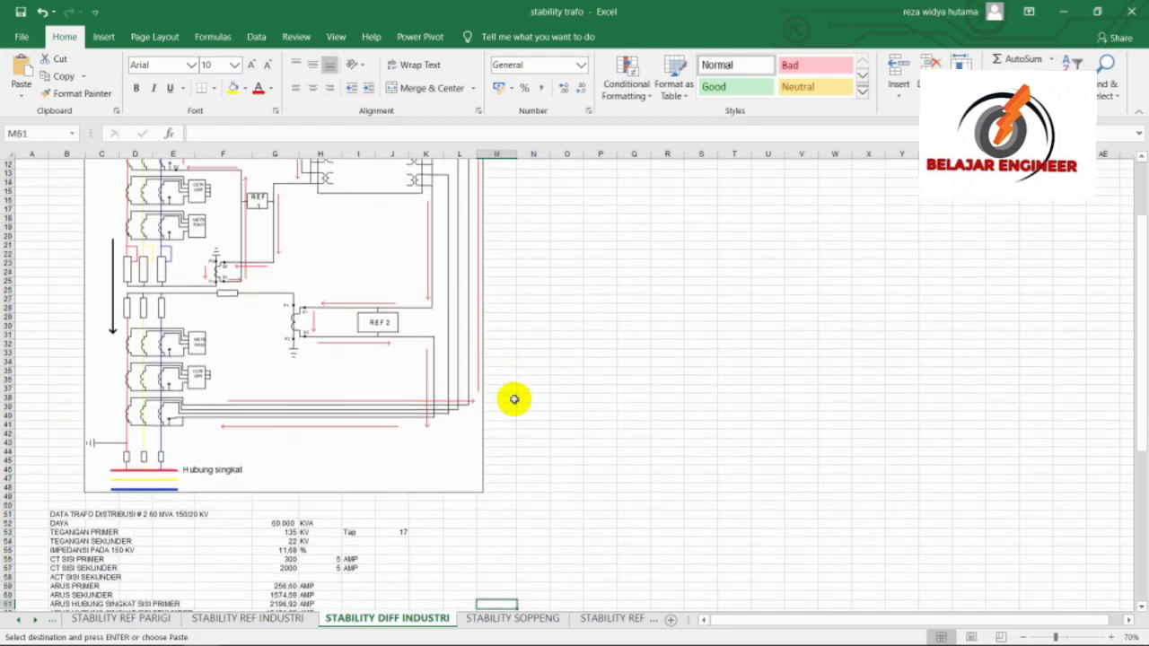
key("Down")
key("Down")
key("Down")
key("Down")
key("Down")
key("Down")
key("Down")
key("Down")
key("Down")
key("Down")
key("Down")
key("Down")
key("Down")
key("Down")
key("Down")
key("Down")
key("Down")
key("Down")
key("Down")
key("Down")
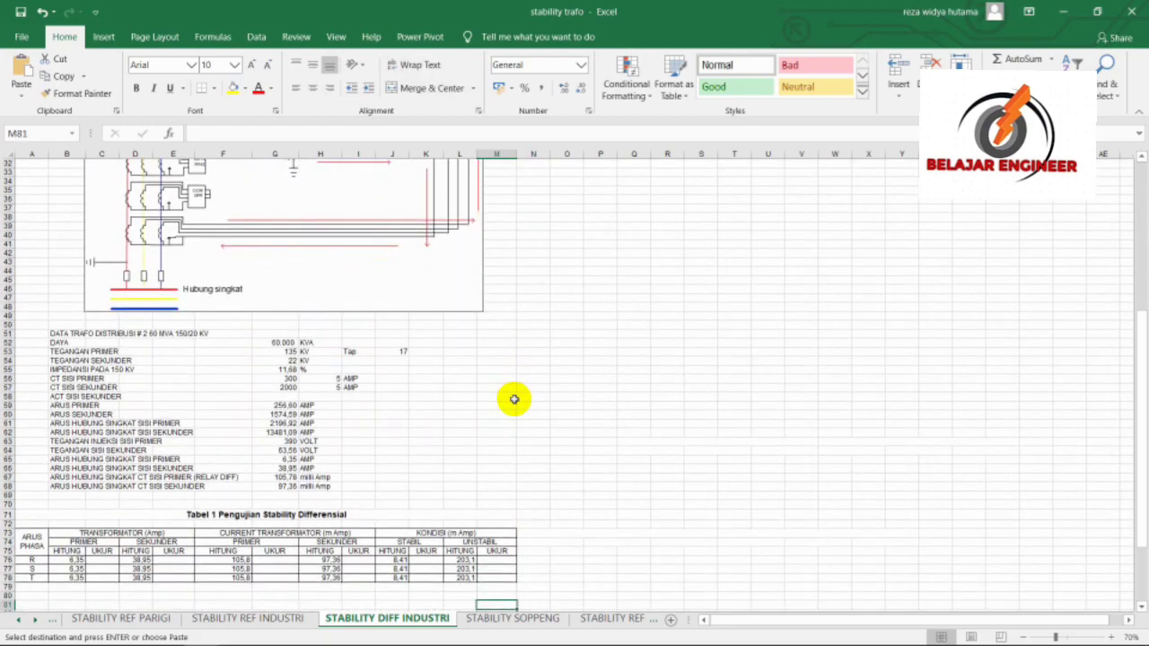
scroll(255, 409, "up", 2)
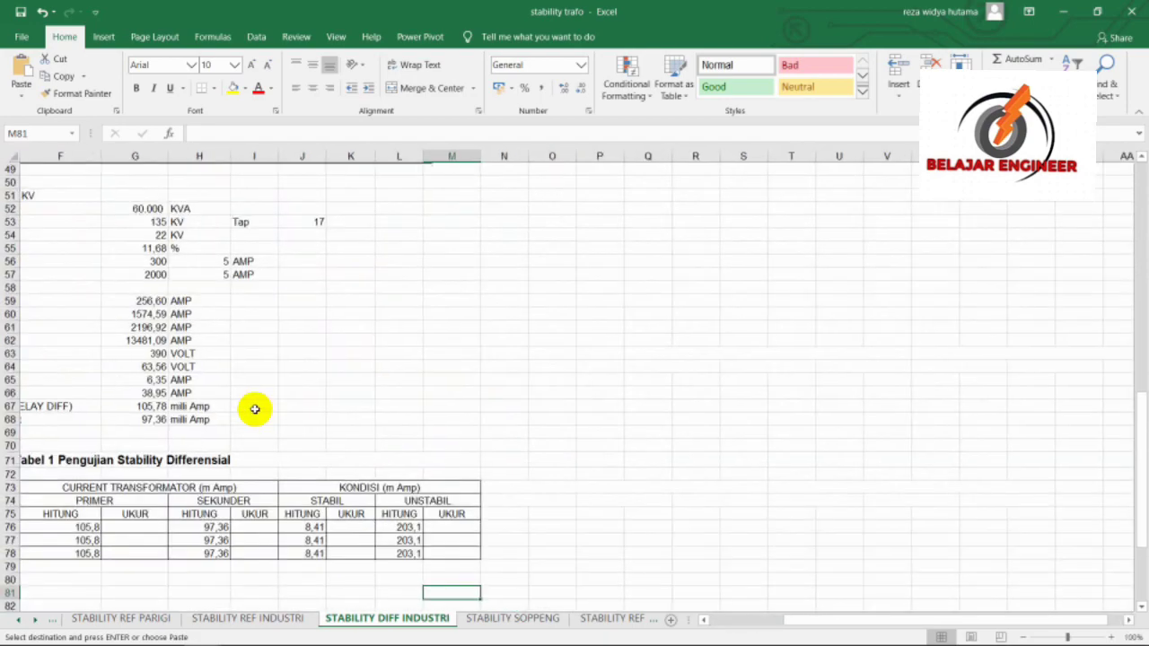
Examine the DAYA row of the transformer data, from its label in B52 to its value in G52.
left_click(290, 364)
key("Left")
key("Left")
key("Left")
key("Left")
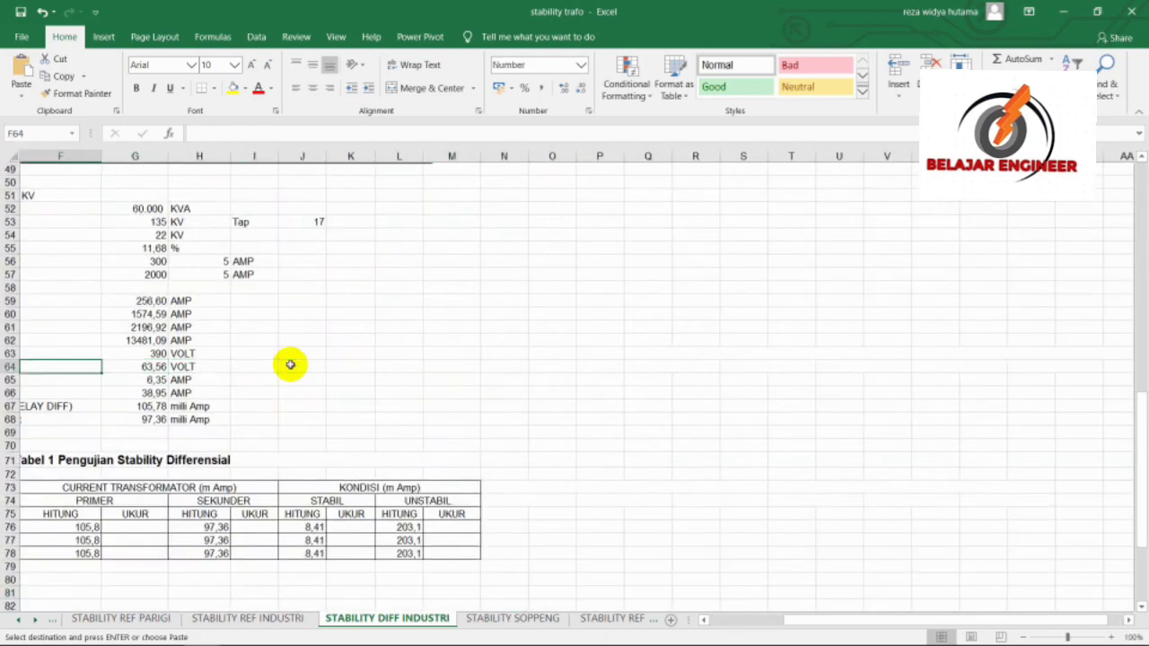
key("Left")
key("Left")
key("Left")
key("Left")
key("Up")
key("Up")
key("Up")
key("Up")
key("Up")
key("Up")
key("Up")
key("Up")
key("Up")
key("Up")
key("Up")
key("Up")
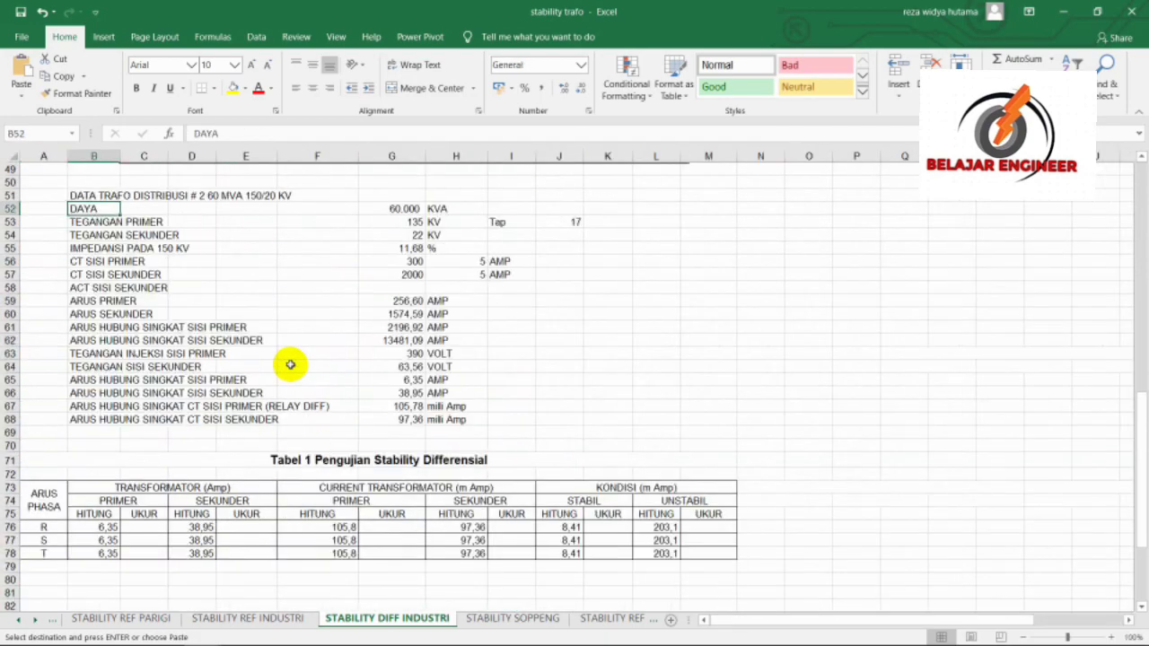
key("Right")
key("Right")
key("Right")
key("Right")
key("Right")
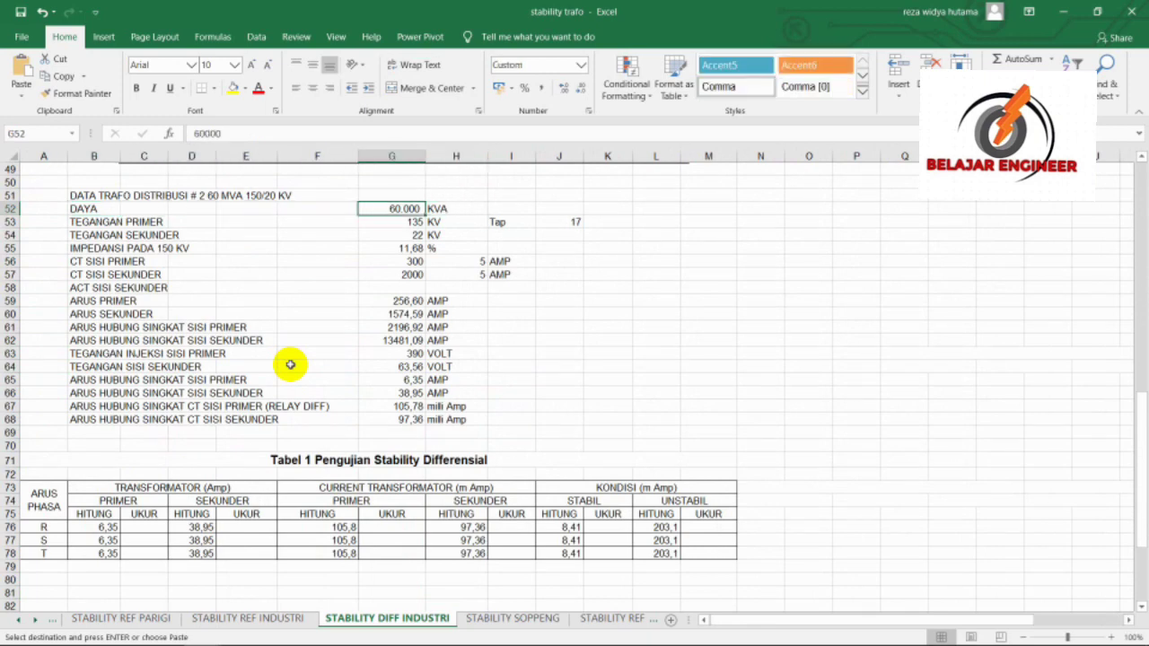
Examine the TEGANGAN PRIMER row of the transformer data, including its Tap entry.
key("Down")
key("Left")
key("Left")
key("Left")
key("Left")
key("Left")
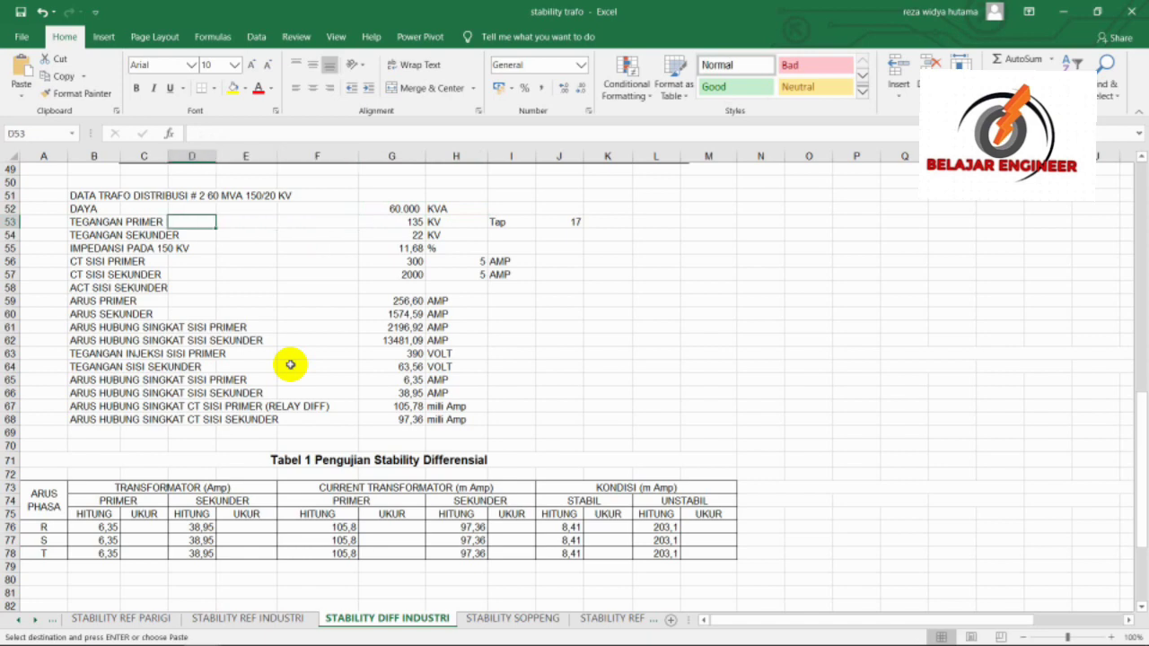
key("Right")
key("Right")
key("Right")
key("Right")
key("Right")
key("Right")
key("Right")
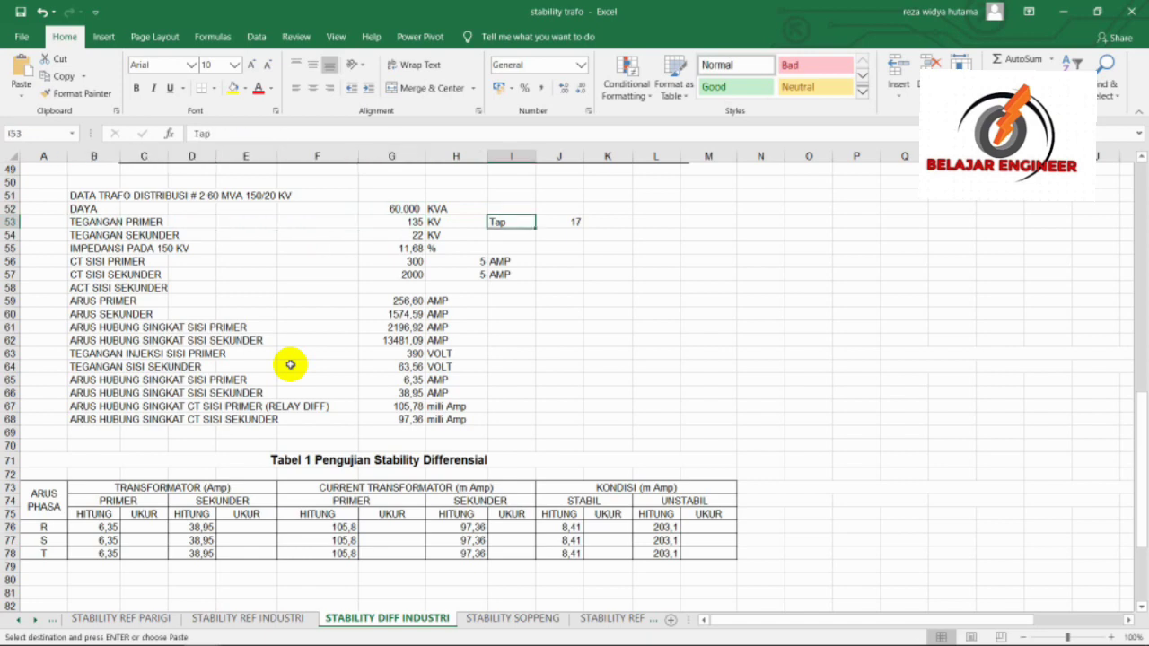
Set the TEGANGAN PRIMER value in G53 to 150 KV.
key("Left")
key("Left")
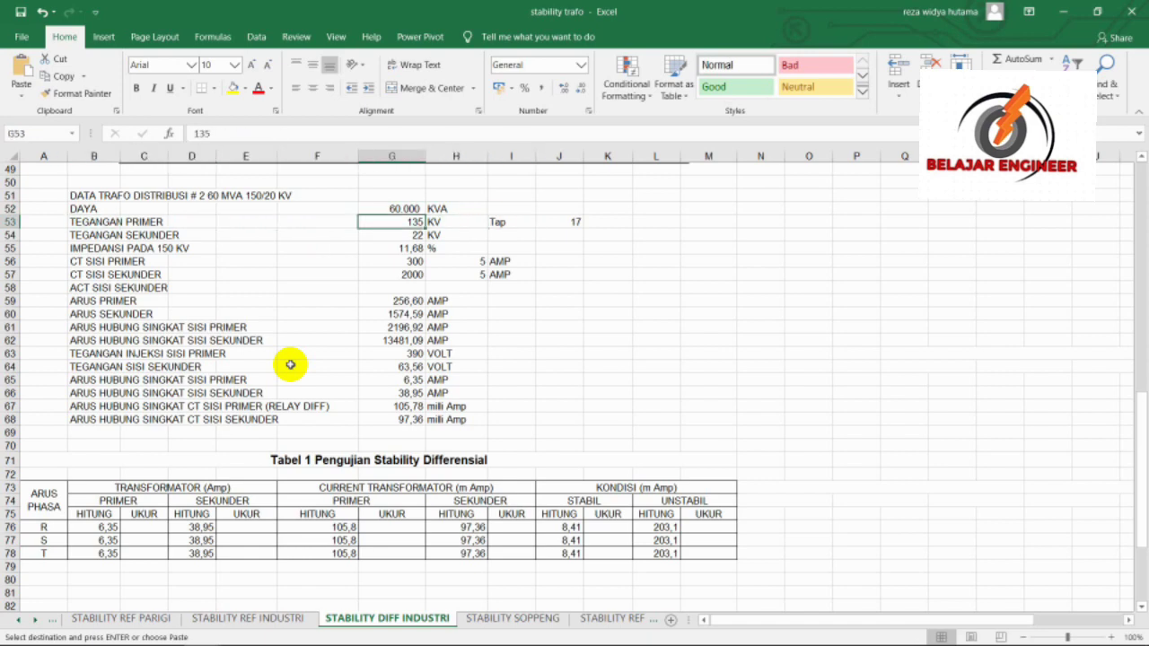
type("150")
key("Return")
key("Return")
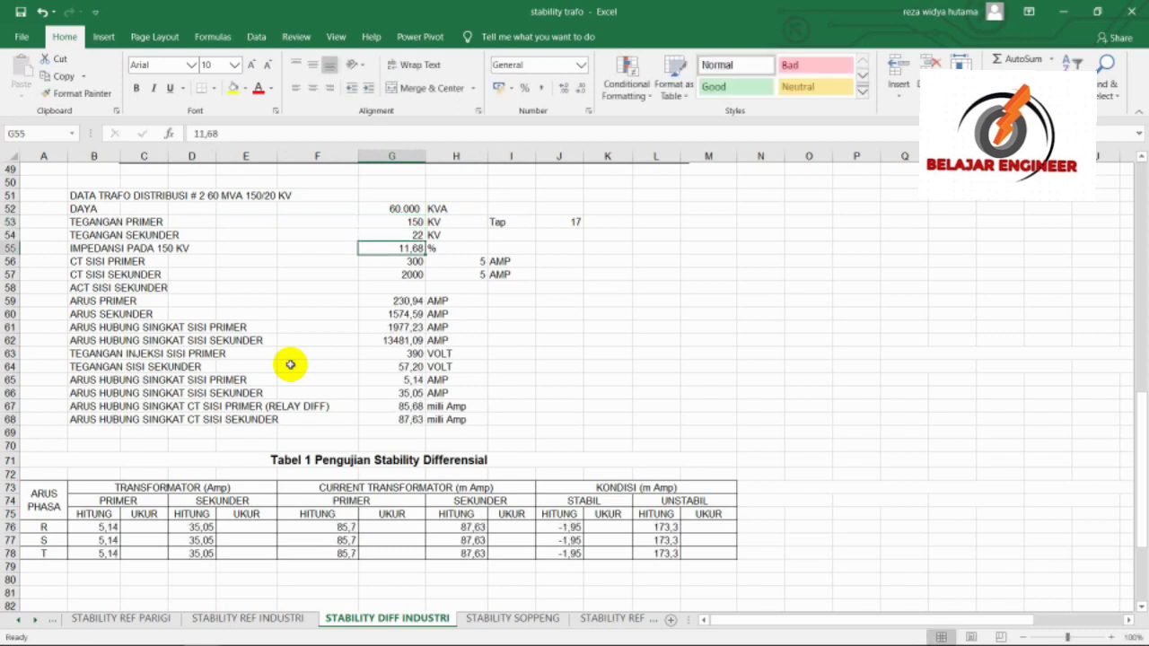
Set the TEGANGAN PRIMER value in G53 to 135 KV.
key("Up")
key("Up")
type("1")
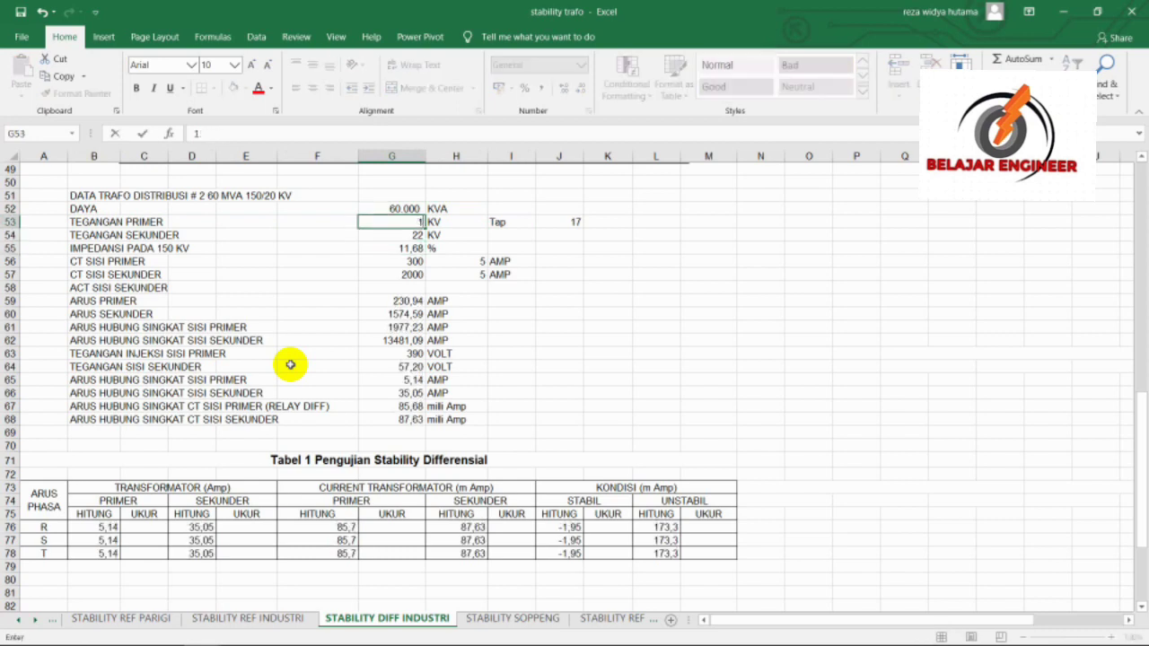
type("35")
key("Return")
key("Return")
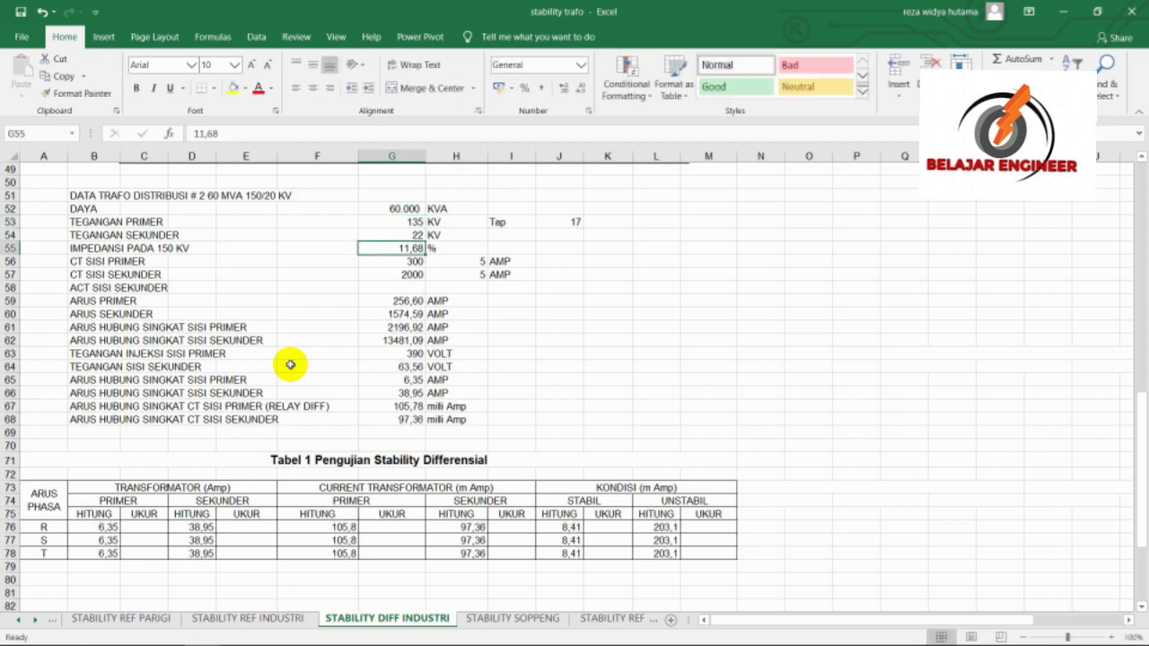
Compare the tap number in J53 with the primary voltage in the same row.
key("Up")
key("Up")
key("Right")
key("Right")
key("Right")
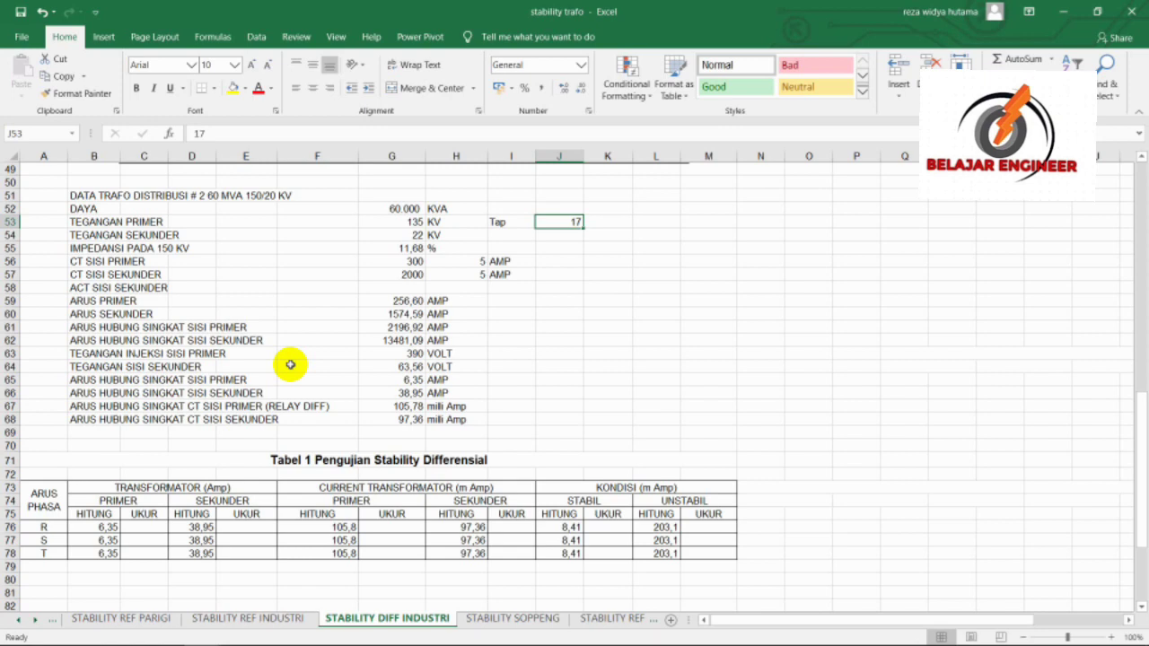
key("Left")
key("Left")
key("Left")
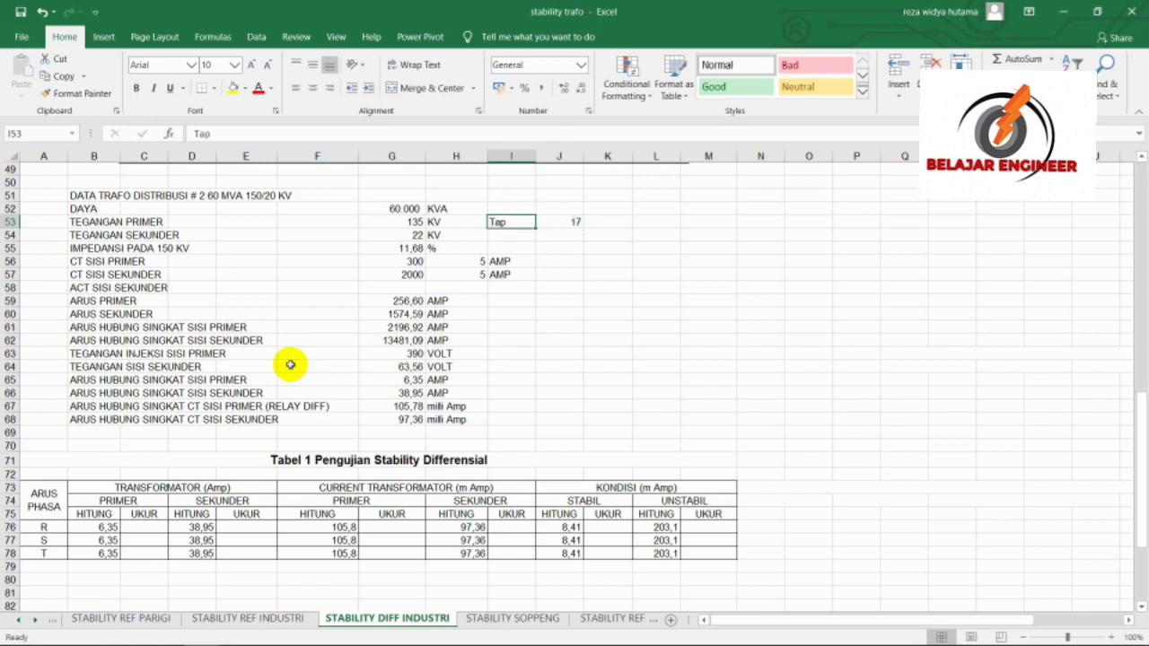
key("Right")
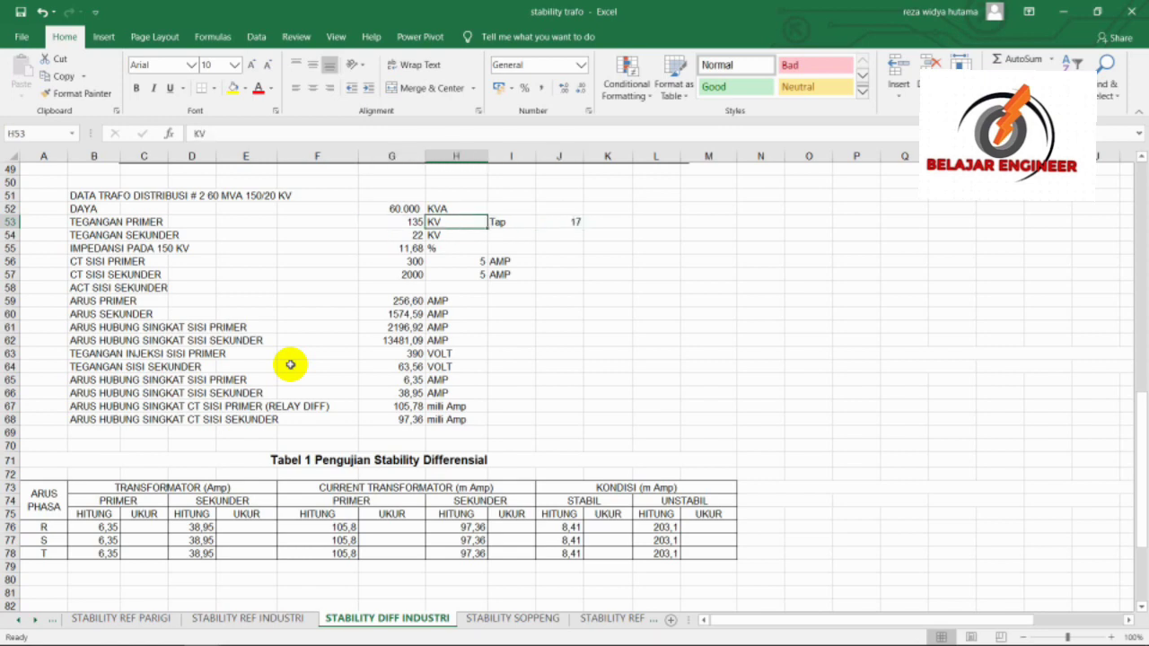
key("Right")
key("Right")
Set the primary voltage in G53 to 150 KV and the Tap value in J53 to 9.
key("Left")
key("Left")
key("Left")
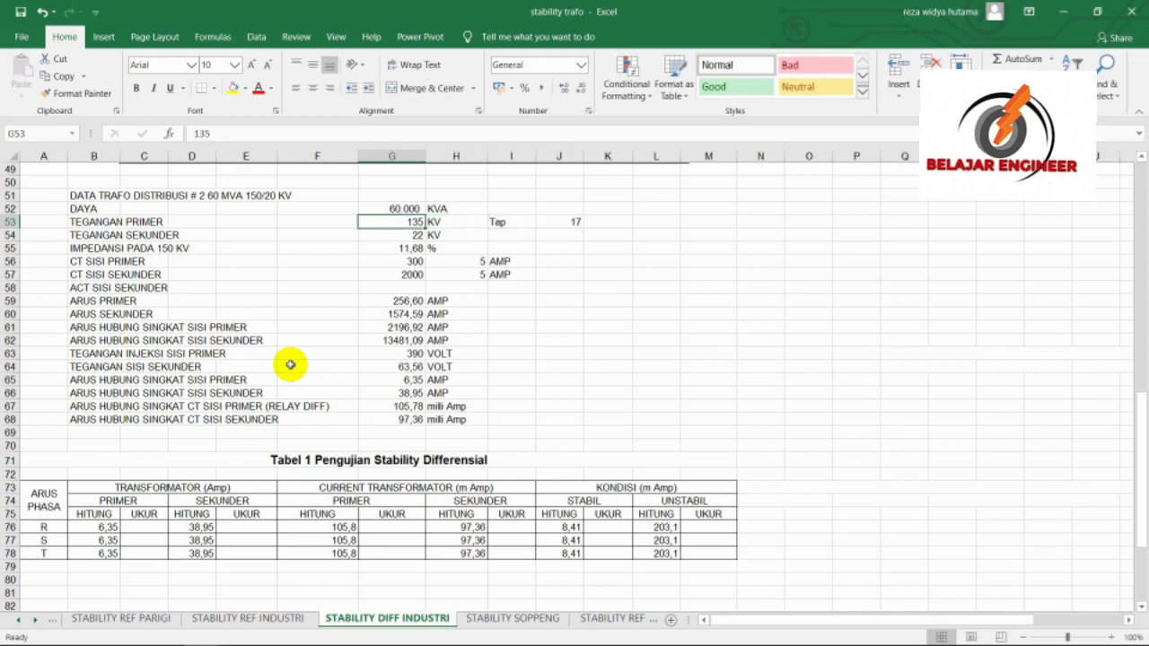
type("150")
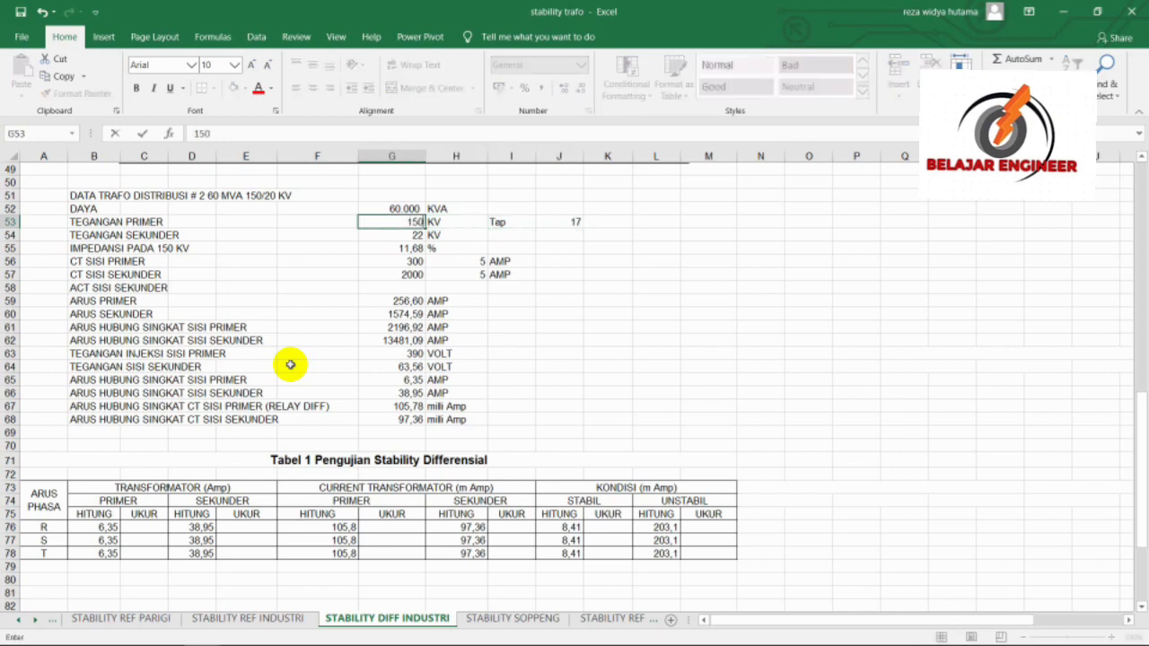
key("ctrl+Return")
key("Right")
key("Right")
key("Right")
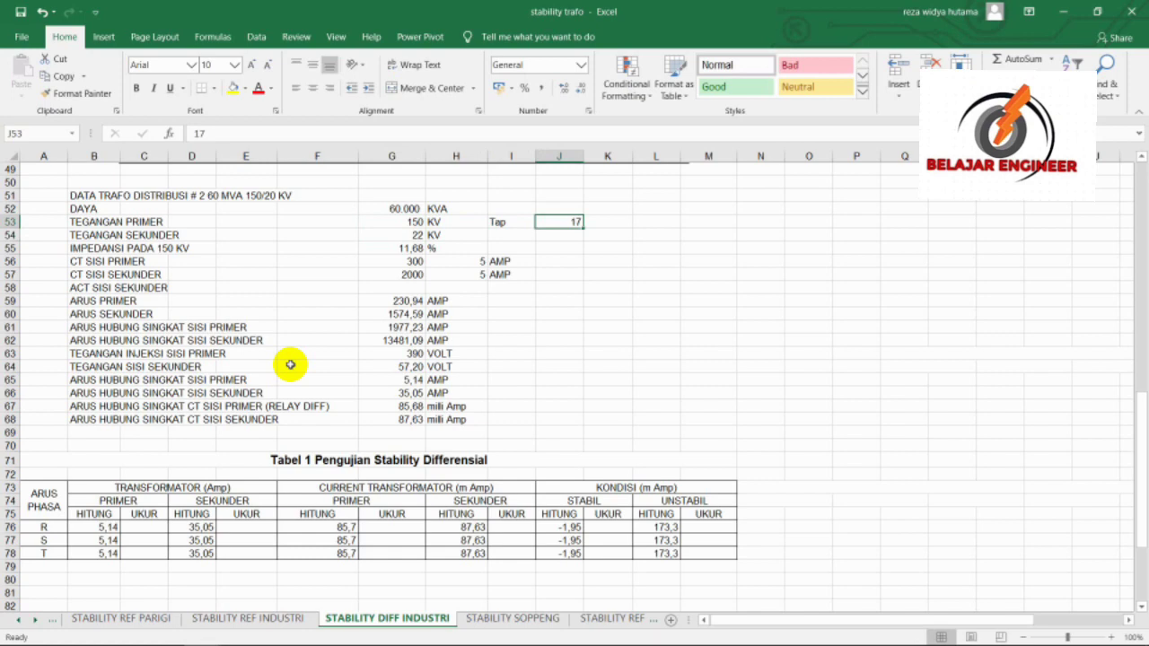
type("9")
key("ctrl+Return")
Set the primary voltage in G53 to 165 KV and the Tap value in J53 to 1.
key("Left")
key("Left")
key("Left")
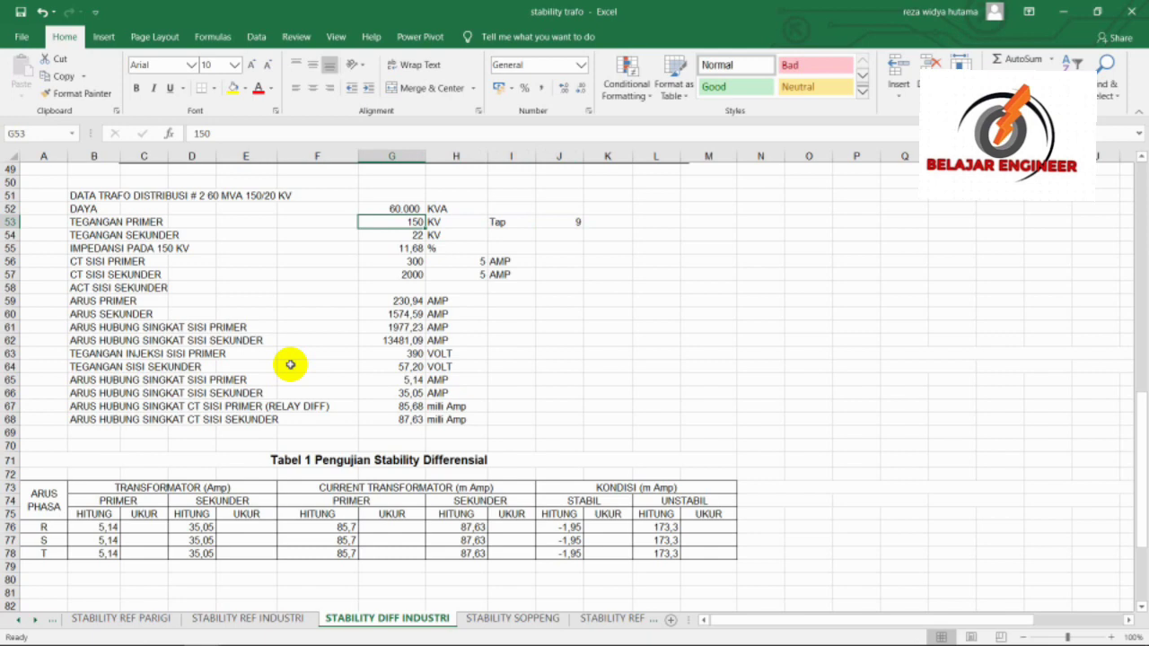
type("165")
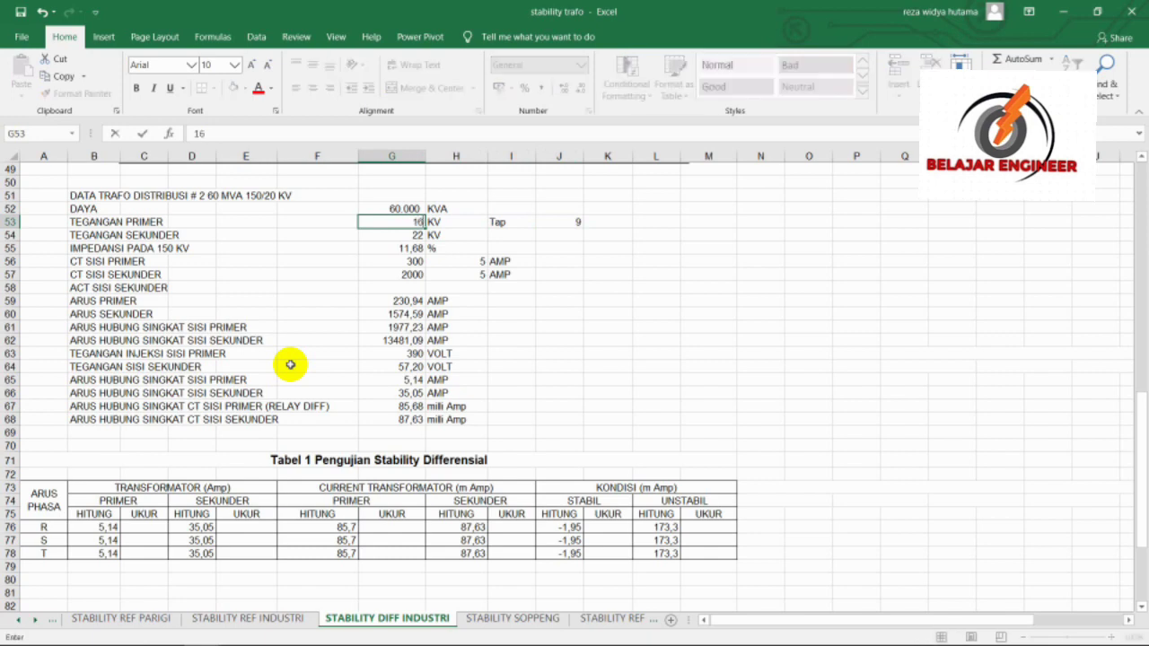
key("Right")
key("Right")
key("Right")
type("1")
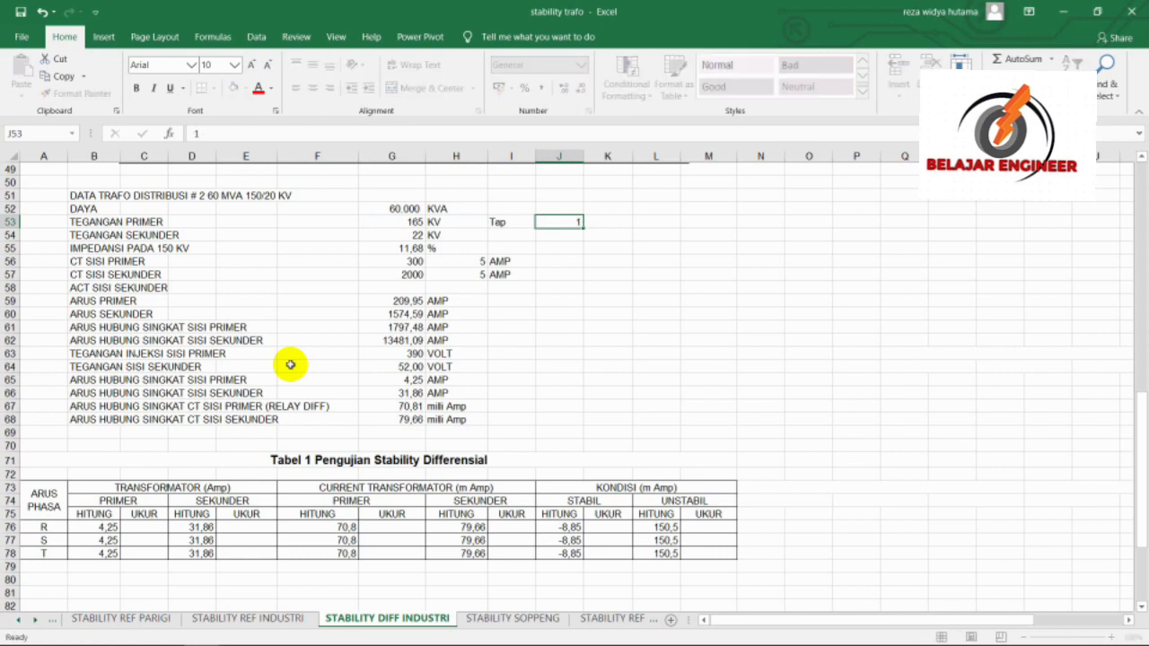
key("Return")
Change the TEGANGAN PRIMER value in G53 to 135 KV.
key("Left")
key("Left")
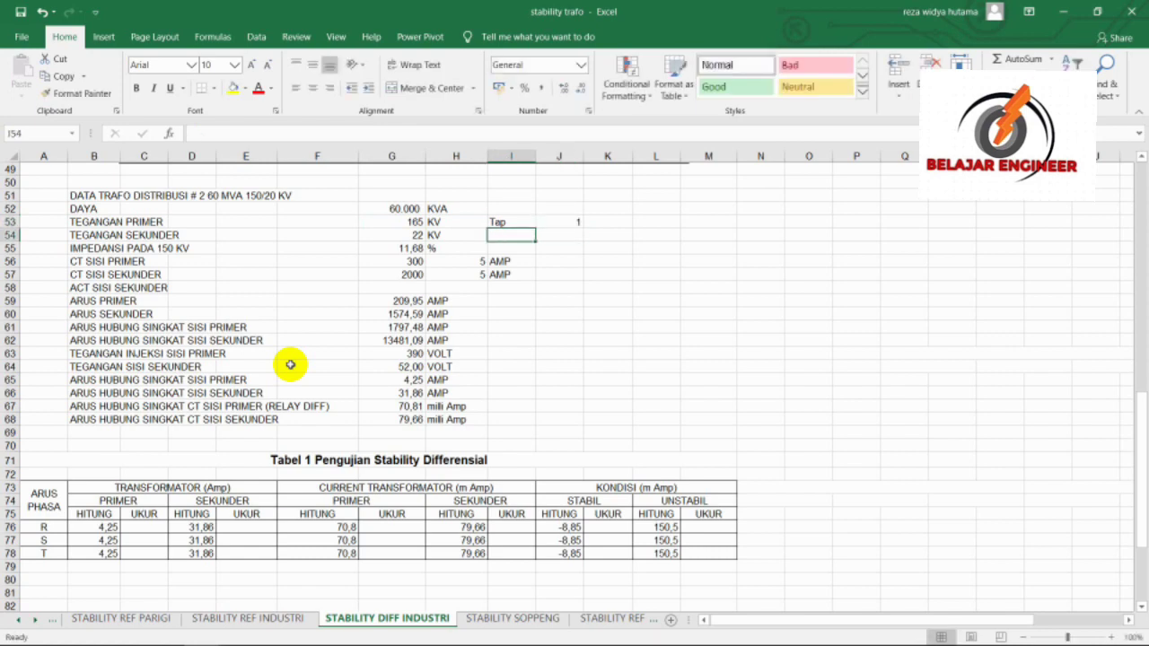
key("Left")
key("Up")
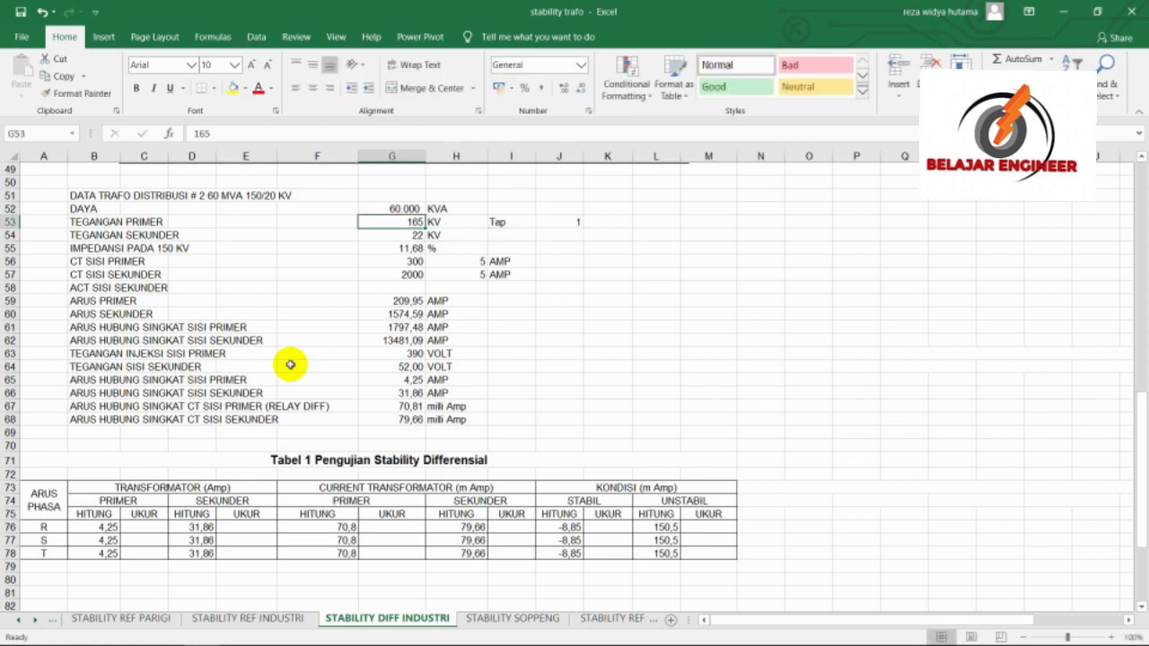
type("135")
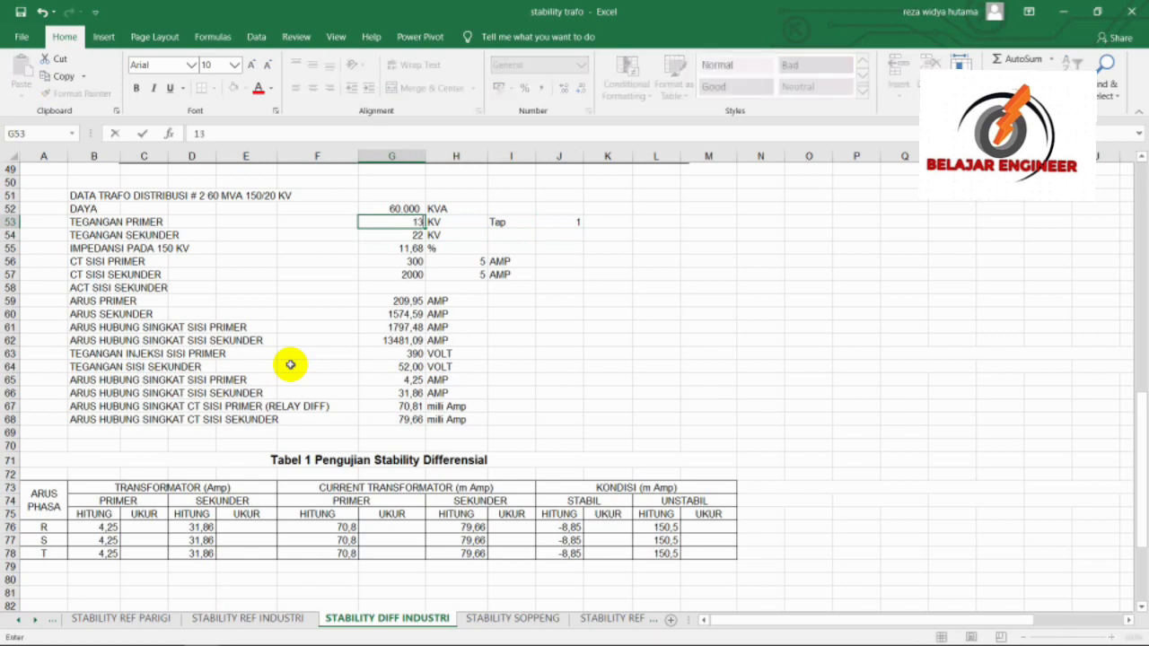
key("Return")
Enter 1 as the Tap value in J53 and set the TEGANGAN PRIMER value in G53 to 165 KV.
key("Right")
key("Right")
key("Right")
key("Up")
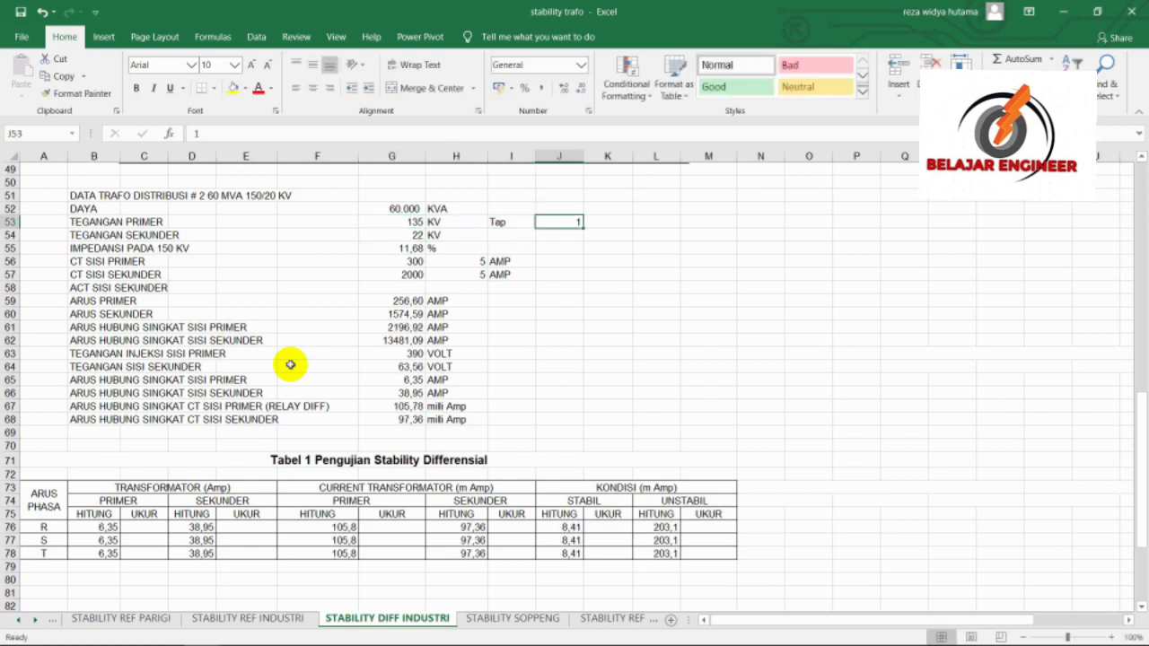
type("1")
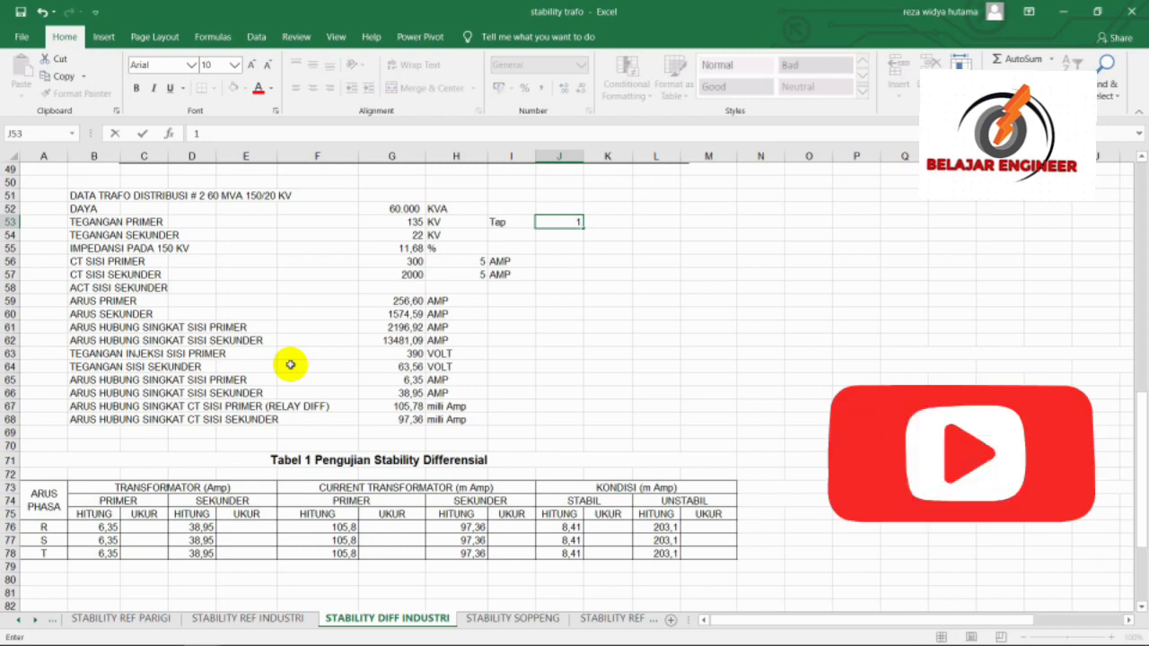
key("Left")
key("Left")
key("Left")
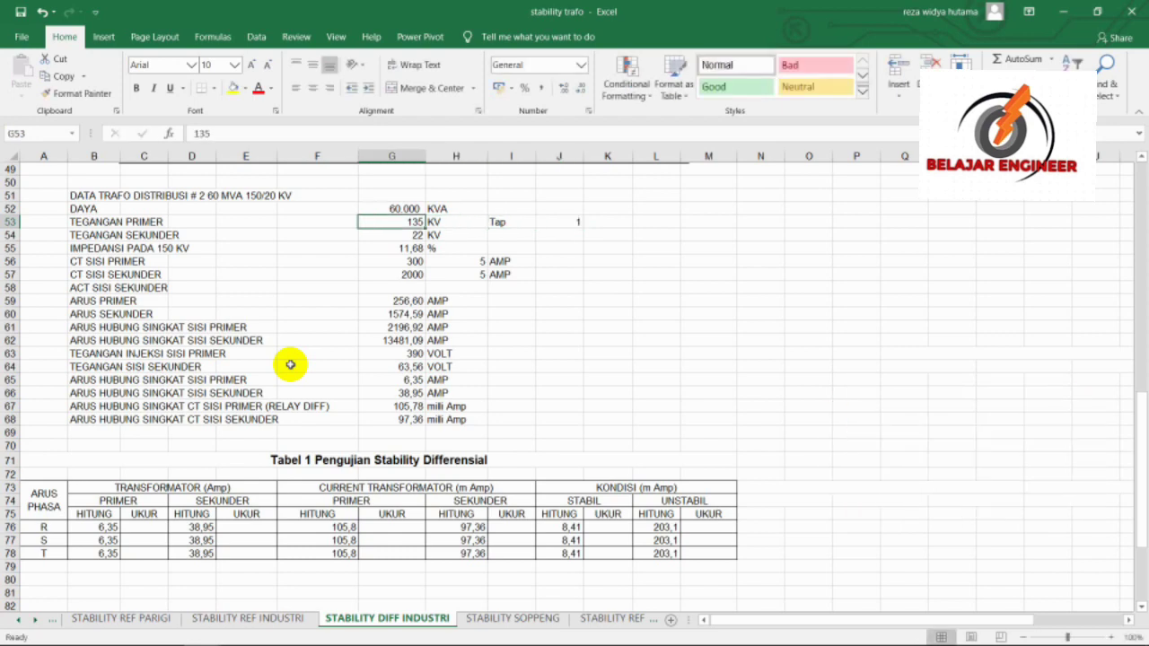
type("165")
key("Down")
key("Down")
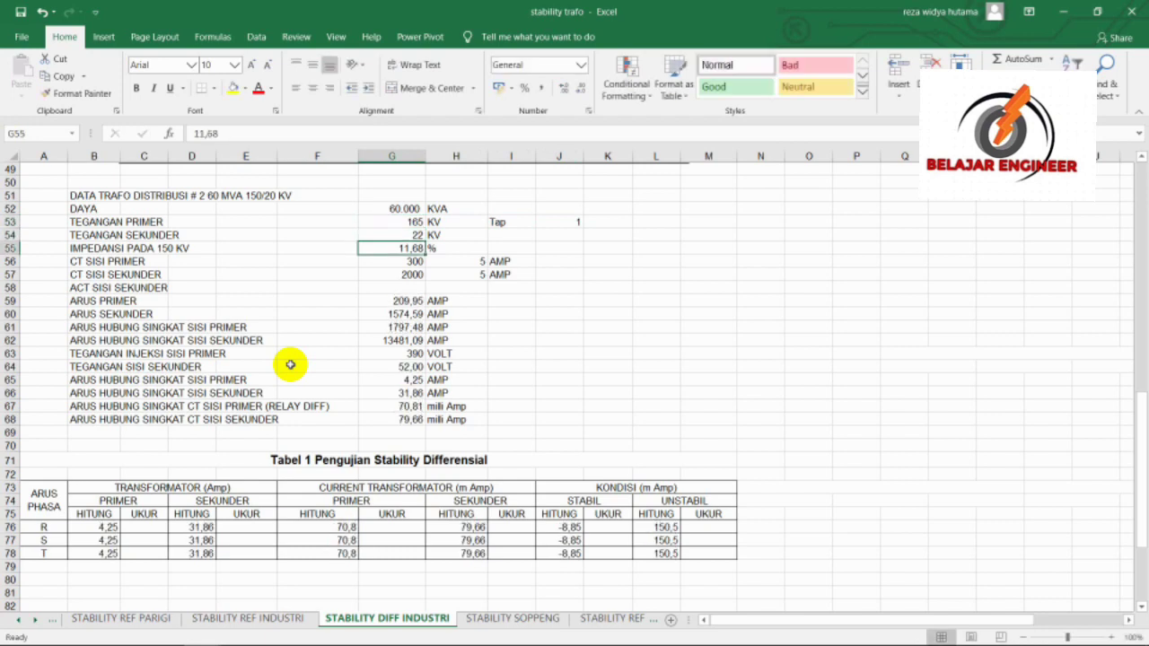
Review the impedance and CT rows of the transformer data, then the TEGANGAN SEKUNDER row.
key("Down")
key("Down")
key("Down")
key("Down")
key("Up")
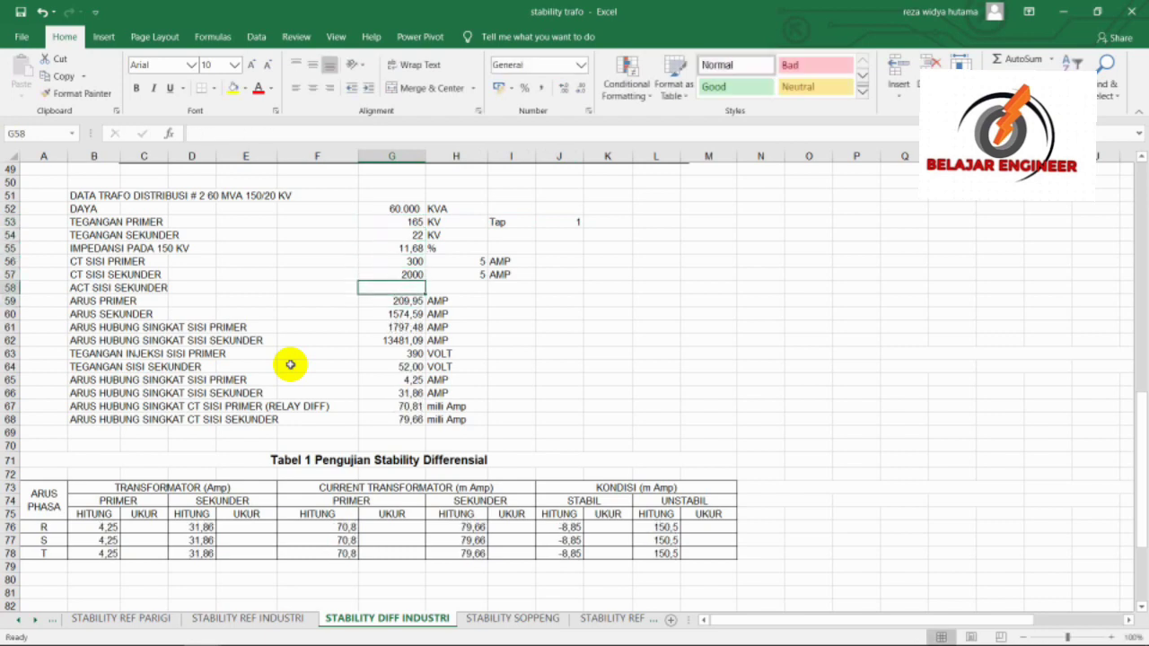
key("Up")
key("Up")
key("Up")
key("Up")
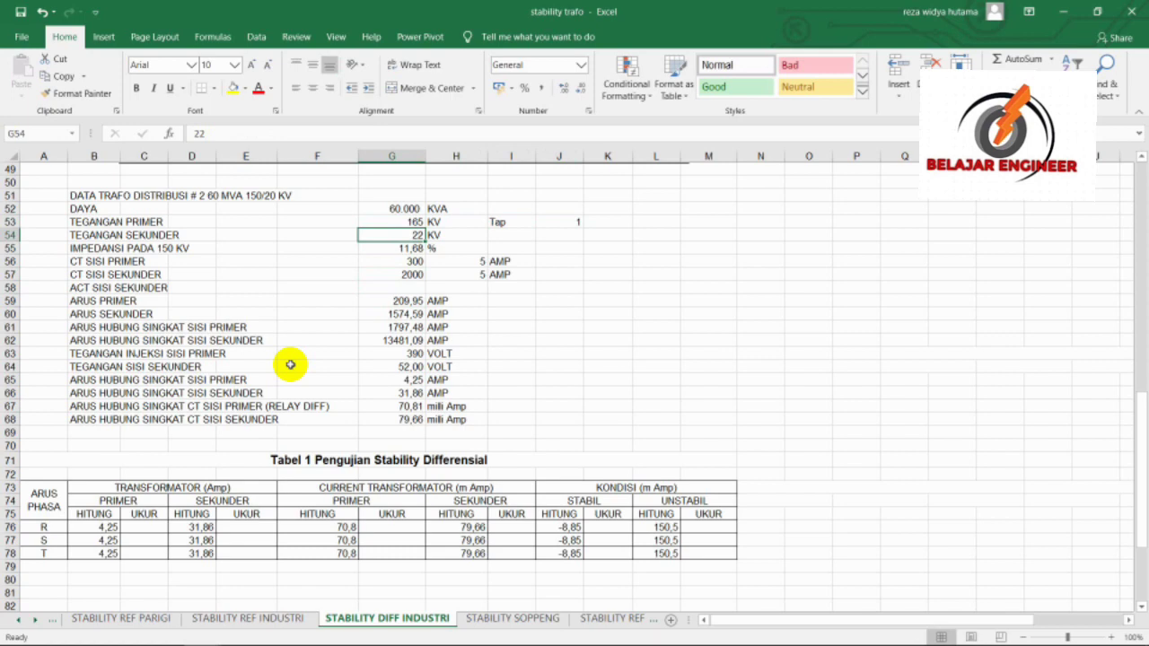
key("Left")
key("Left")
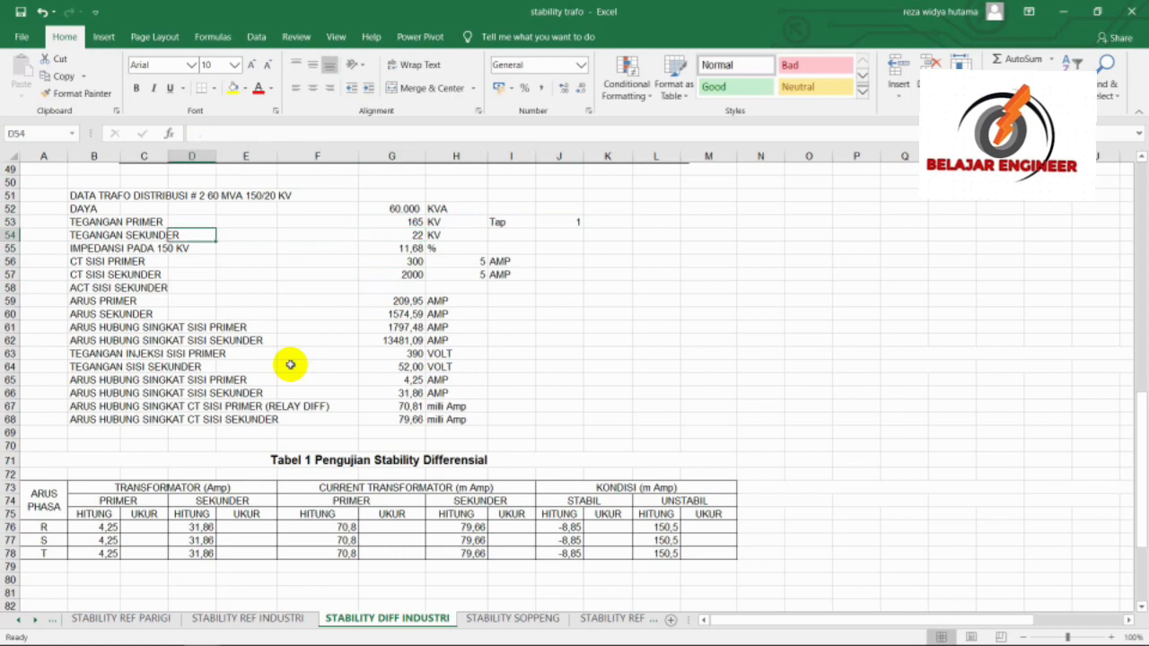
Set the IMPEDANSI PADA 150 KV value in G55 to 12 %.
key("Left")
key("Right")
key("Right")
key("Right")
key("Right")
key("Left")
key("Down")
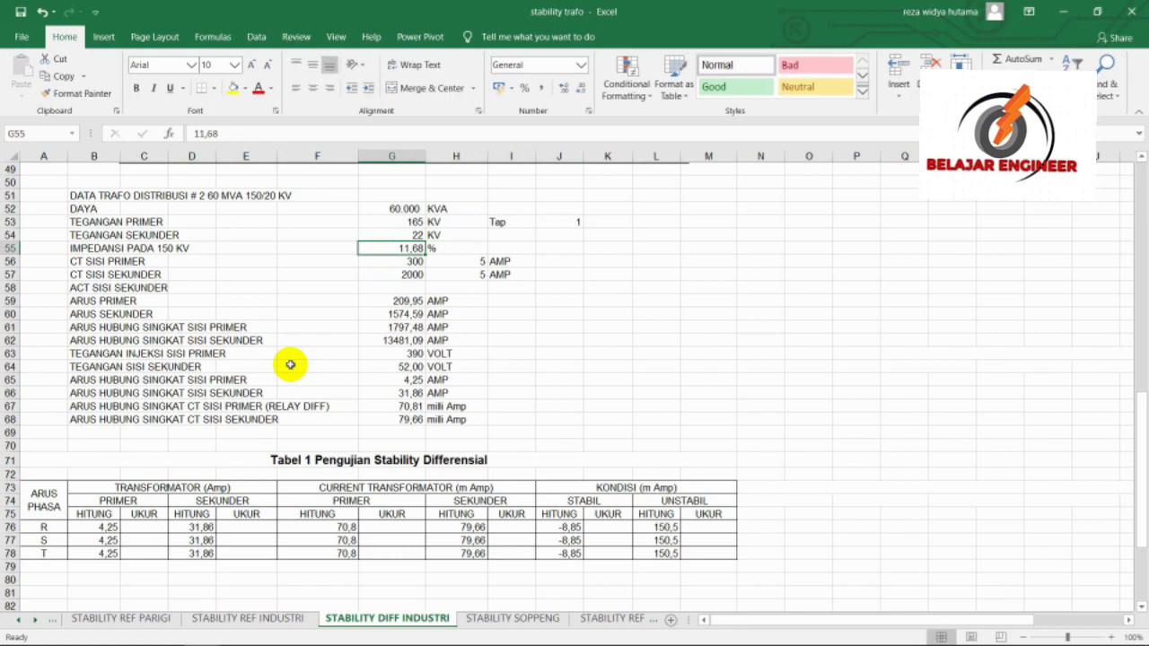
key("Down")
key("Up")
type("12")
key("Return")
key("Up")
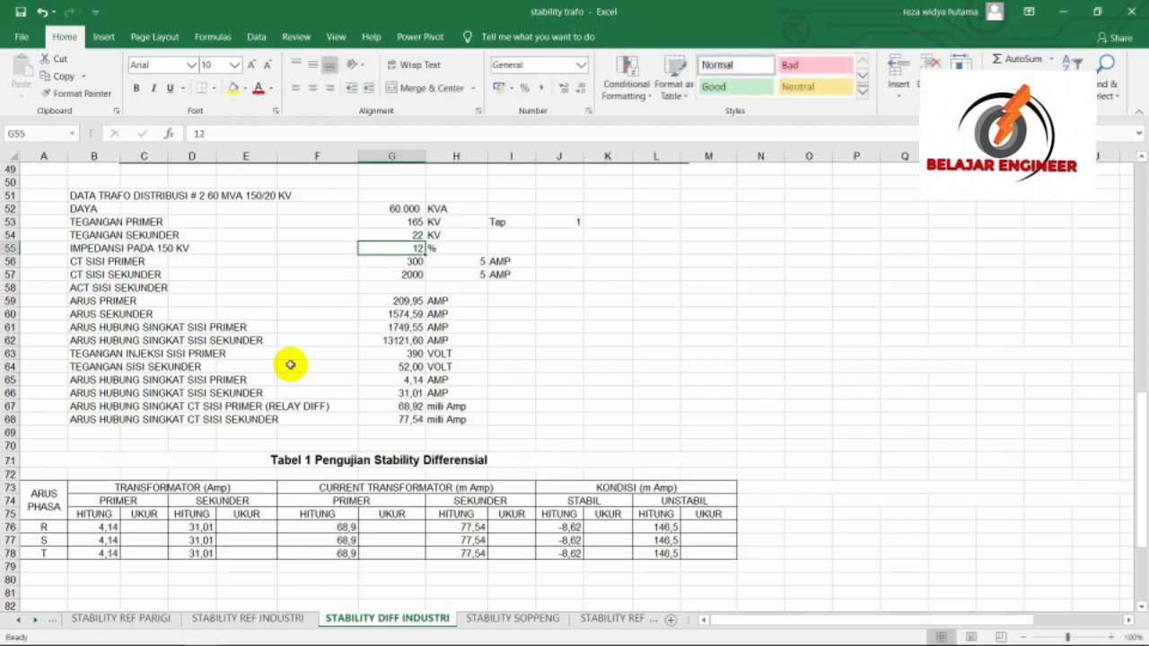
Try 11 % and again 12 % as the transformer impedance in G55.
type("11")
key("Return")
key("Up")
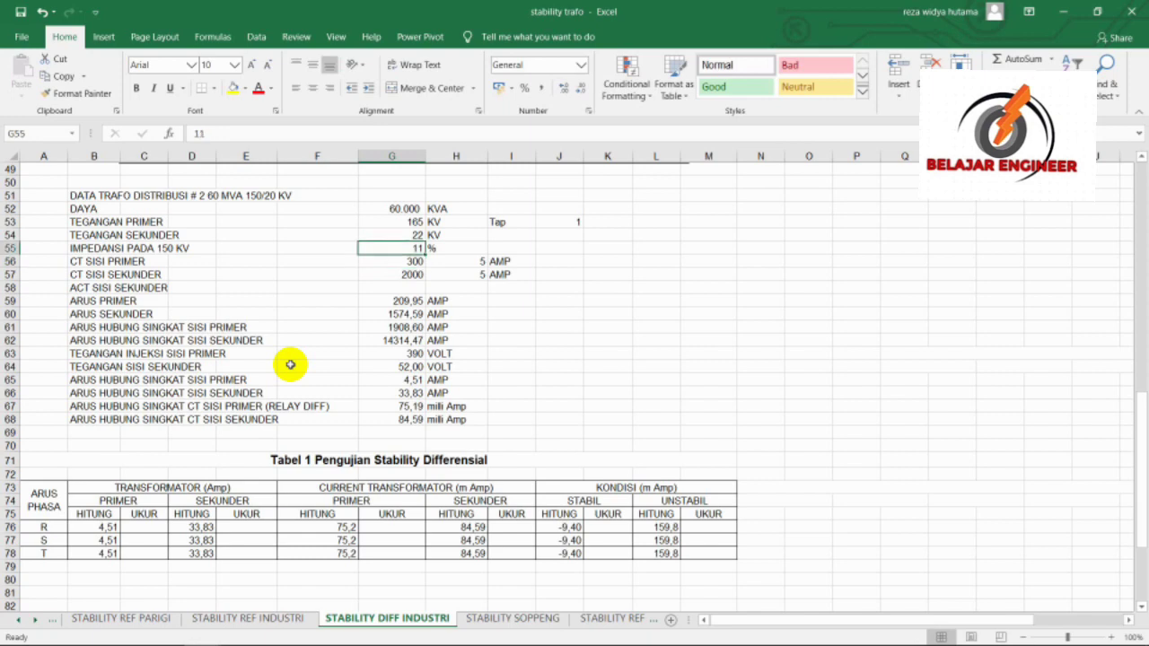
type("12")
key("Return")
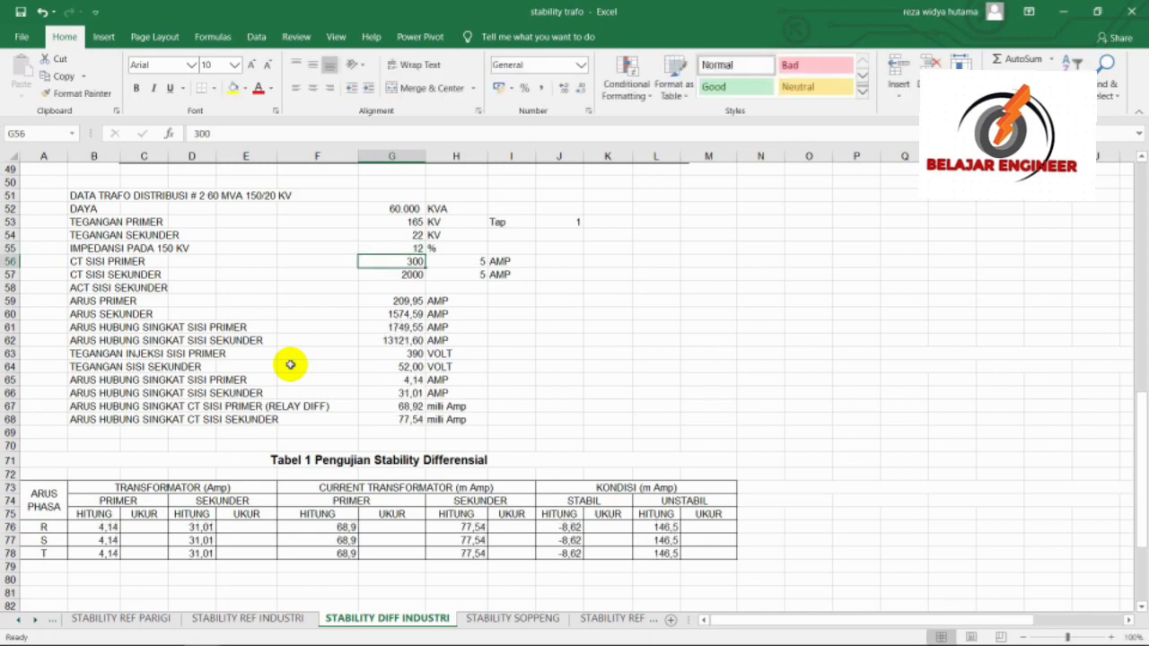
key("Up")
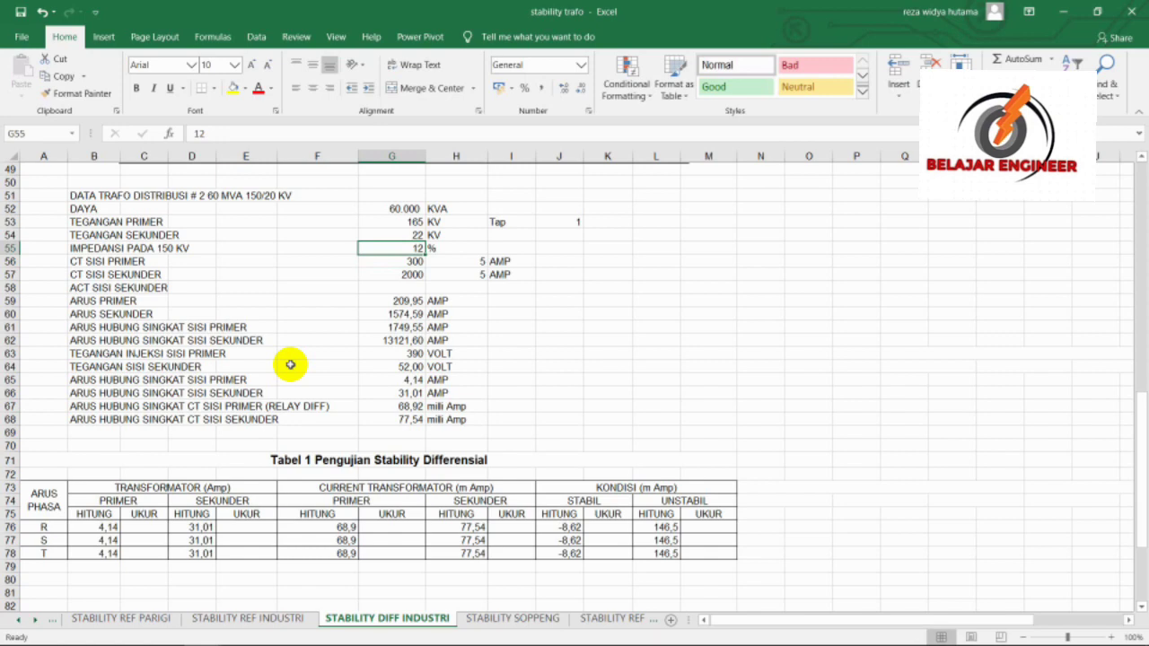
Set the IMPEDANSI PADA 150 KV value in G55 to 11 %.
type("11")
key("Return")
key("Up")
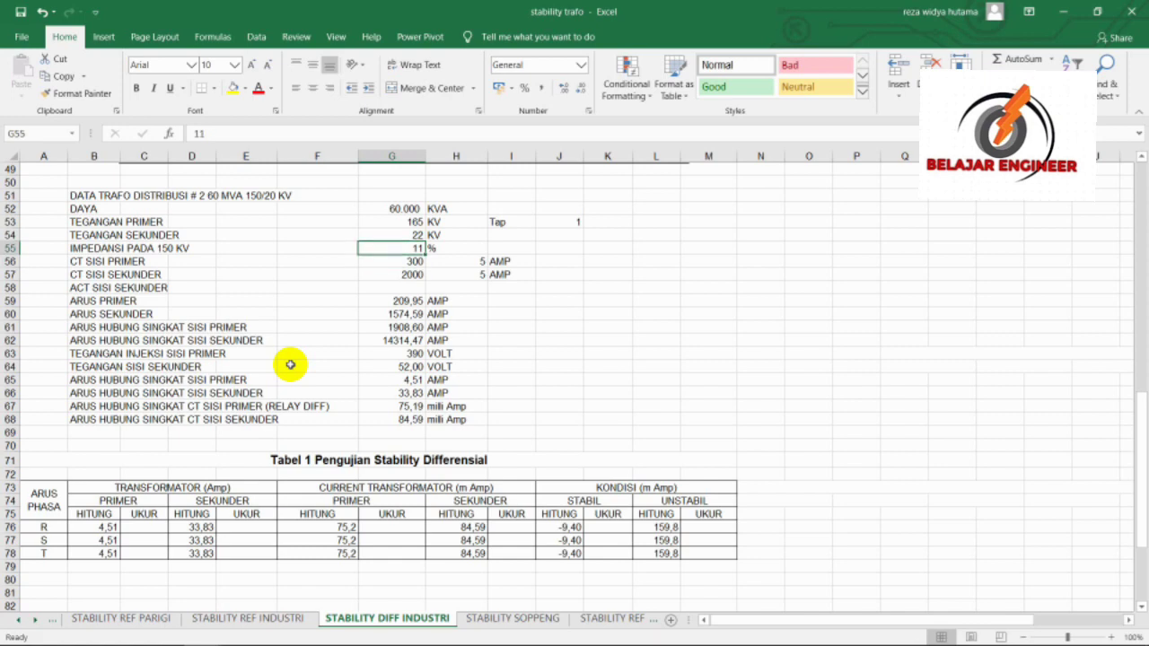
Review the CT ratio values in the CT SISI PRIMER and CT SISI SEKUNDER rows.
key("Down")
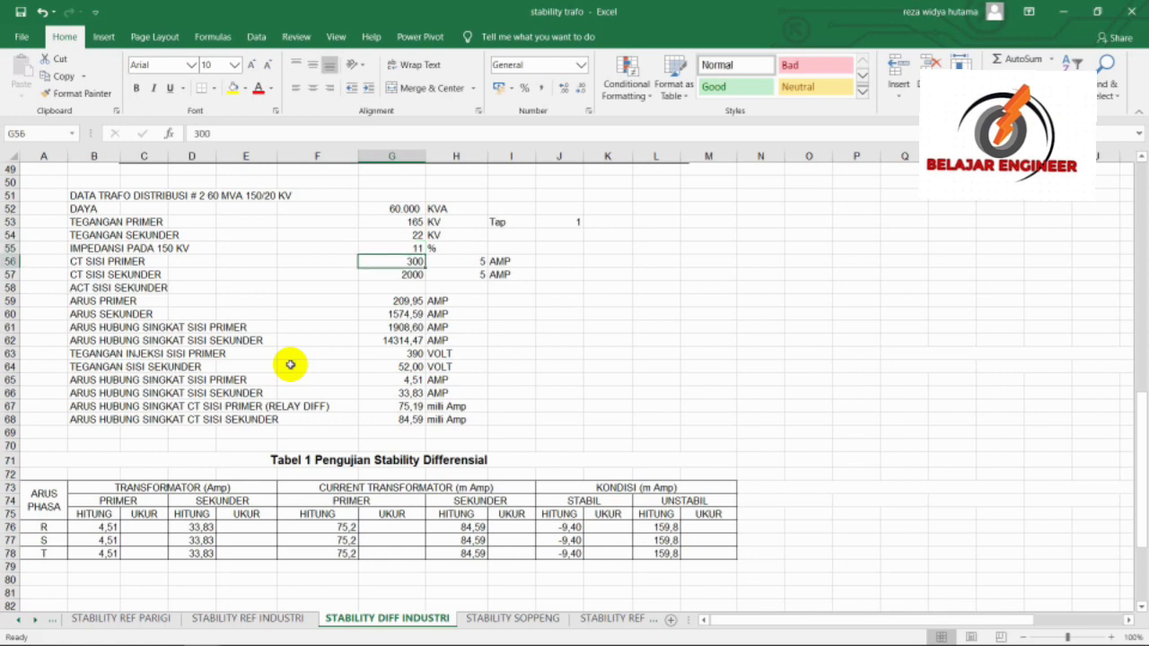
key("Left")
key("Left")
key("Left")
key("Left")
key("Left")
key("Right")
key("Right")
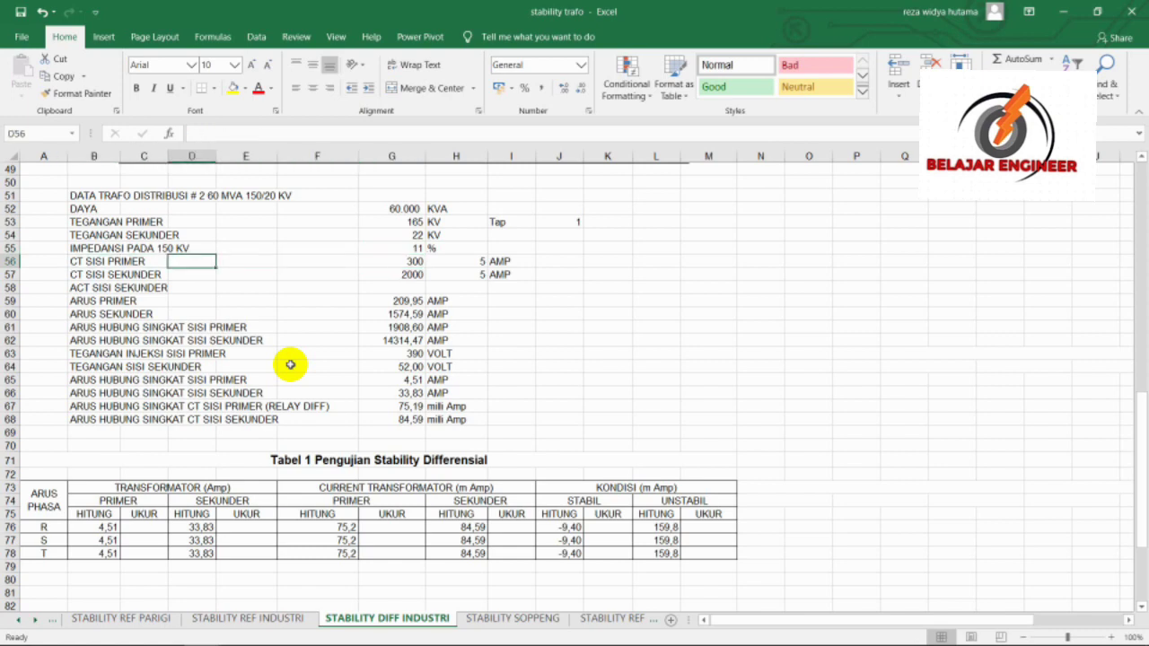
key("Right")
key("Right")
key("Right")
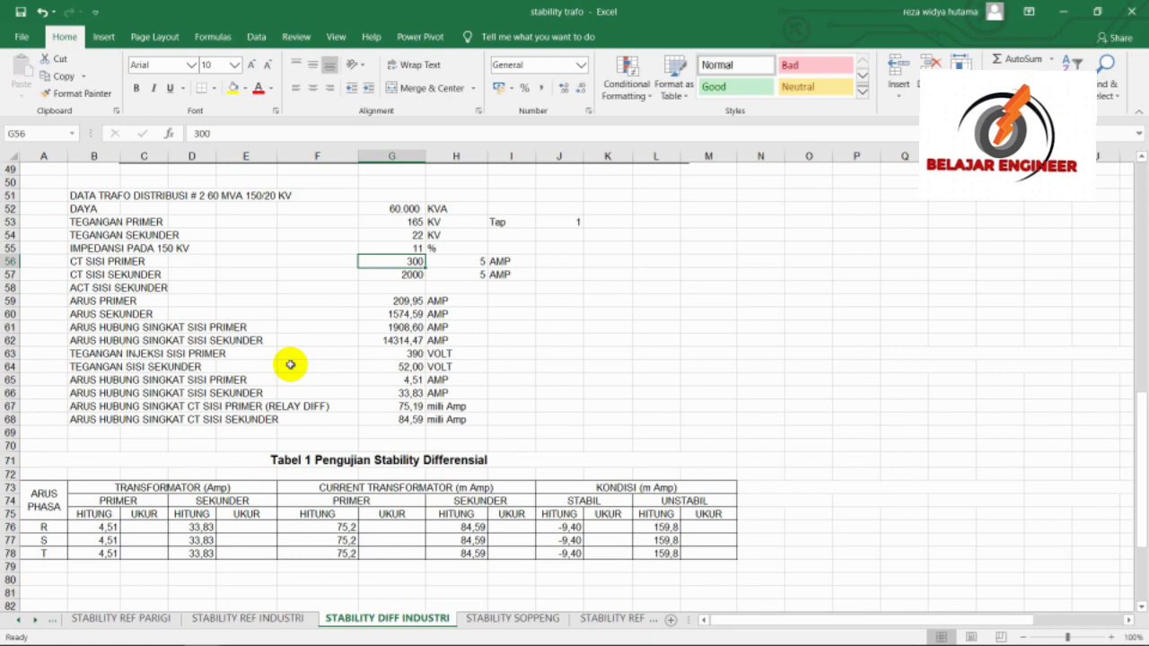
key("Right")
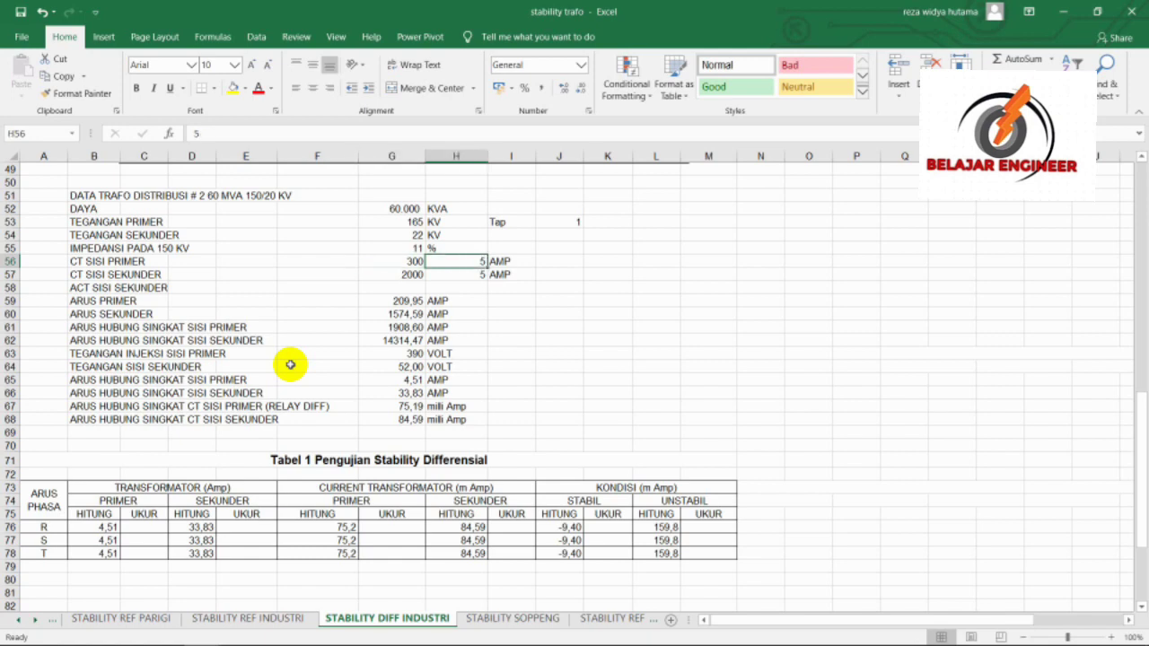
key("Right")
key("Left")
key("Down")
key("Left")
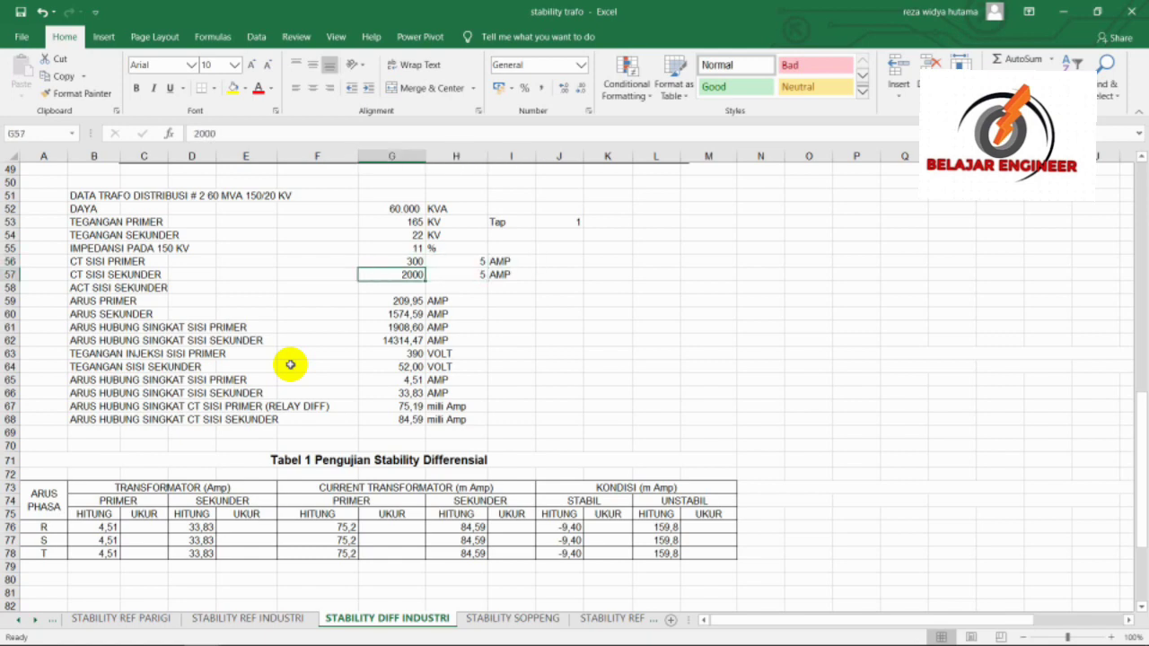
key("Right")
key("Left")
key("Right")
key("Down")
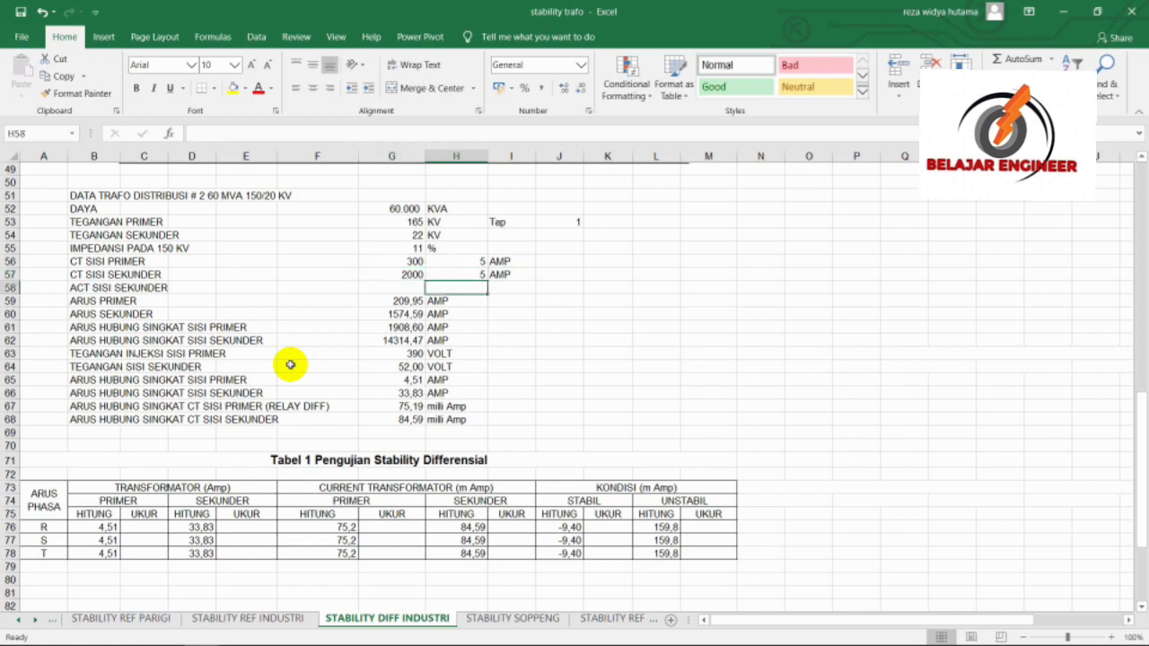
Examine the ARUS PRIMER row and the formula behind its value in G59.
key("Down")
key("Left")
key("Left")
key("Left")
key("Left")
key("Left")
key("Left")
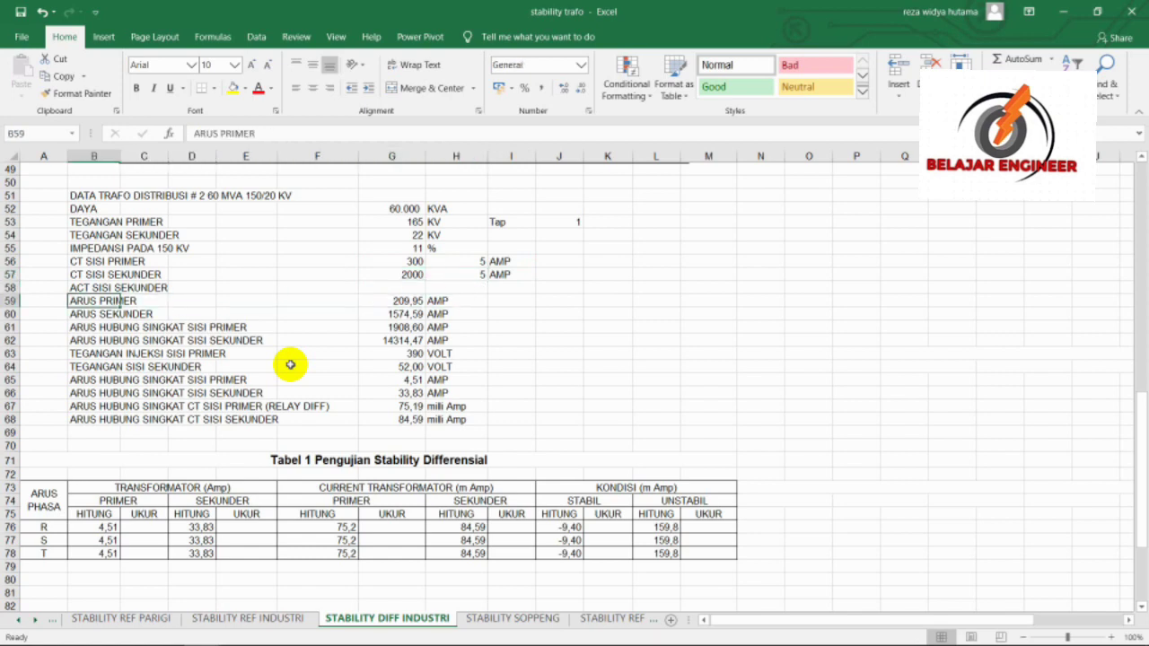
key("Right")
key("Right")
key("Right")
key("Right")
key("Right")
key("Right")
key("Left")
key("Left")
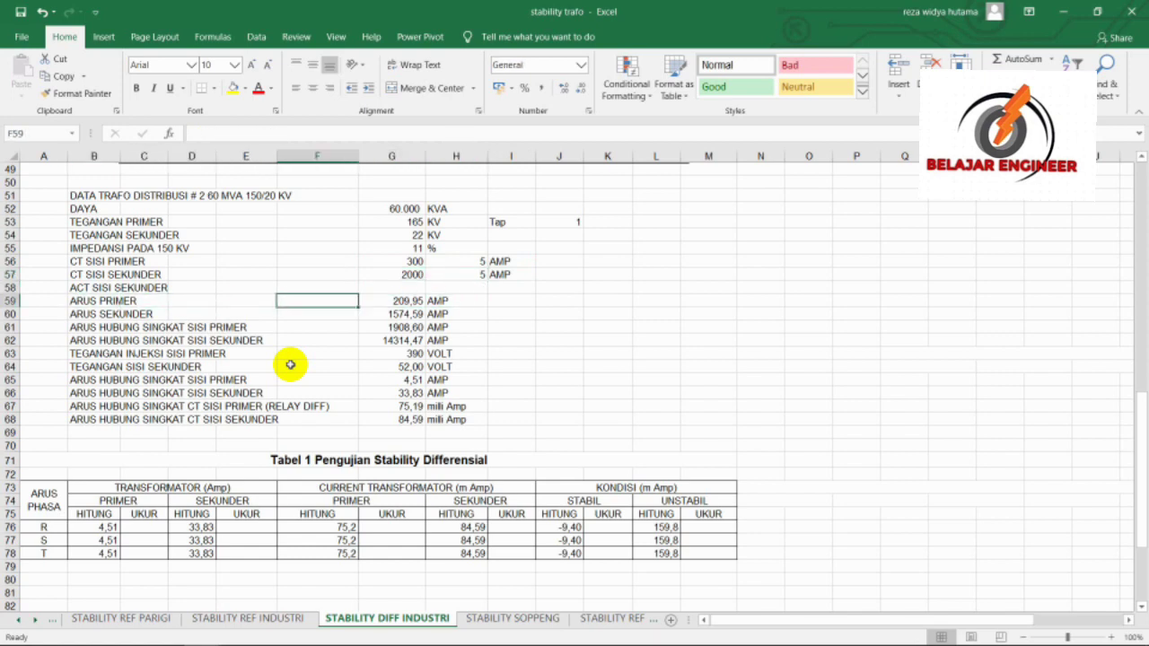
key("Left")
key("Left")
key("Left")
key("Left")
key("Right")
key("Right")
key("Right")
key("Right")
key("Right")
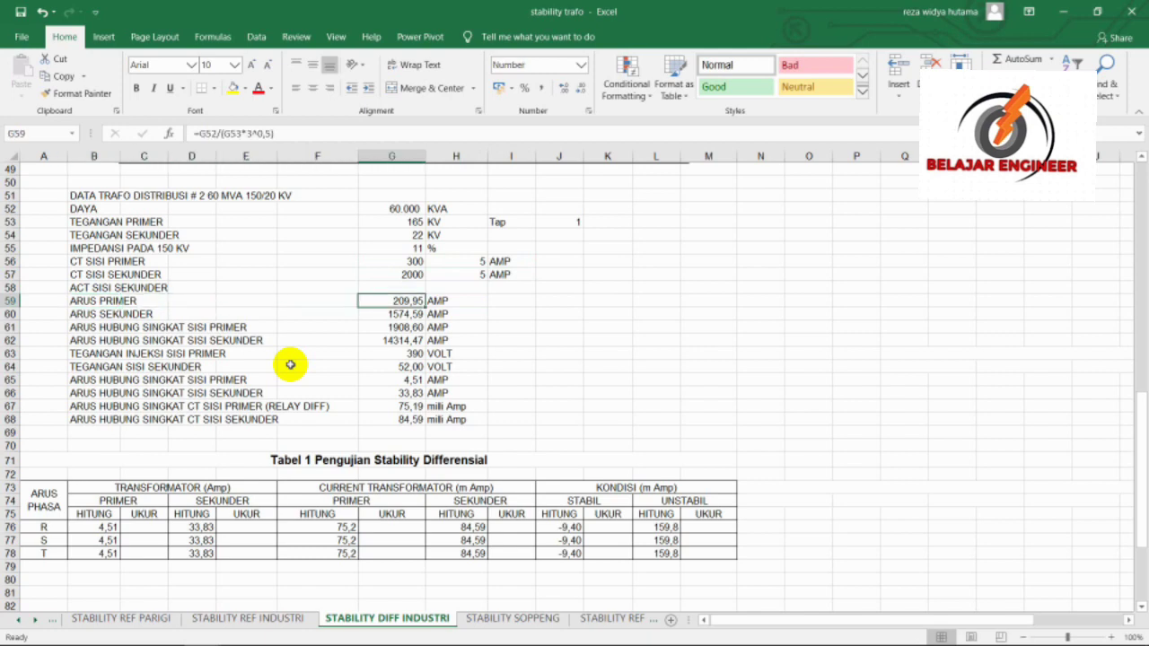
key("Right")
key("Left")
key("Down")
key("Up")
key("Left")
key("Left")
key("Left")
key("Left")
key("Left")
key("Right")
key("Right")
key("Right")
key("Right")
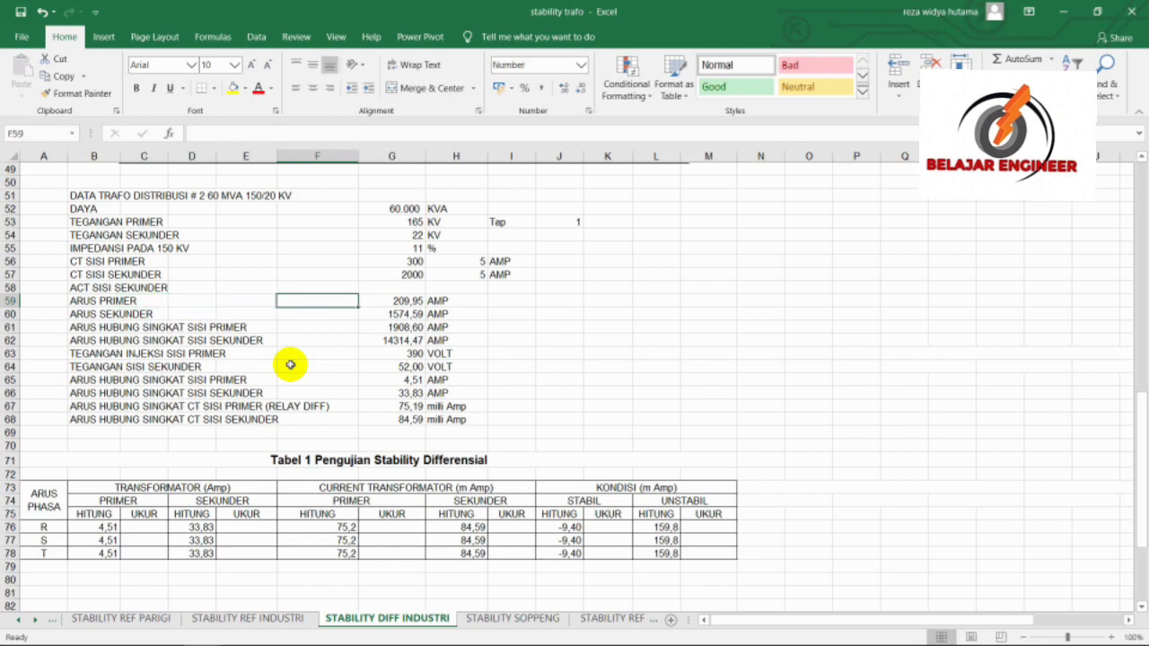
key("Right")
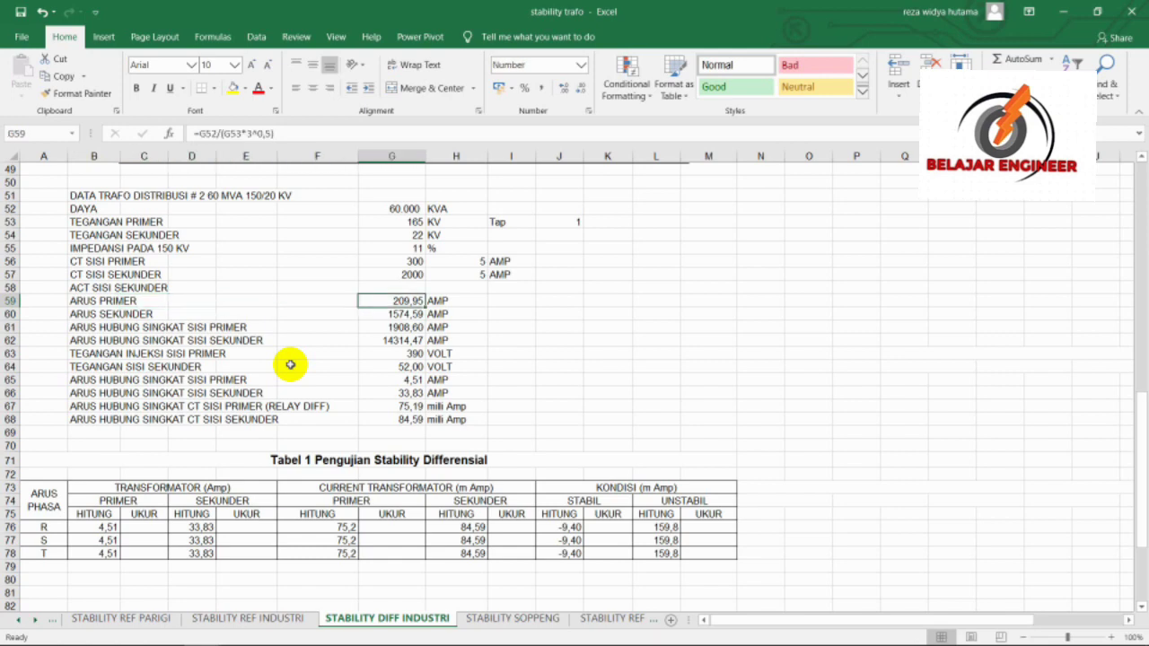
Review the voltage and impedance inputs in G53 to G55, then the ARUS SEKUNDER formula in G60.
key("Up")
key("Up")
key("Up")
key("Up")
key("Up")
key("Up")
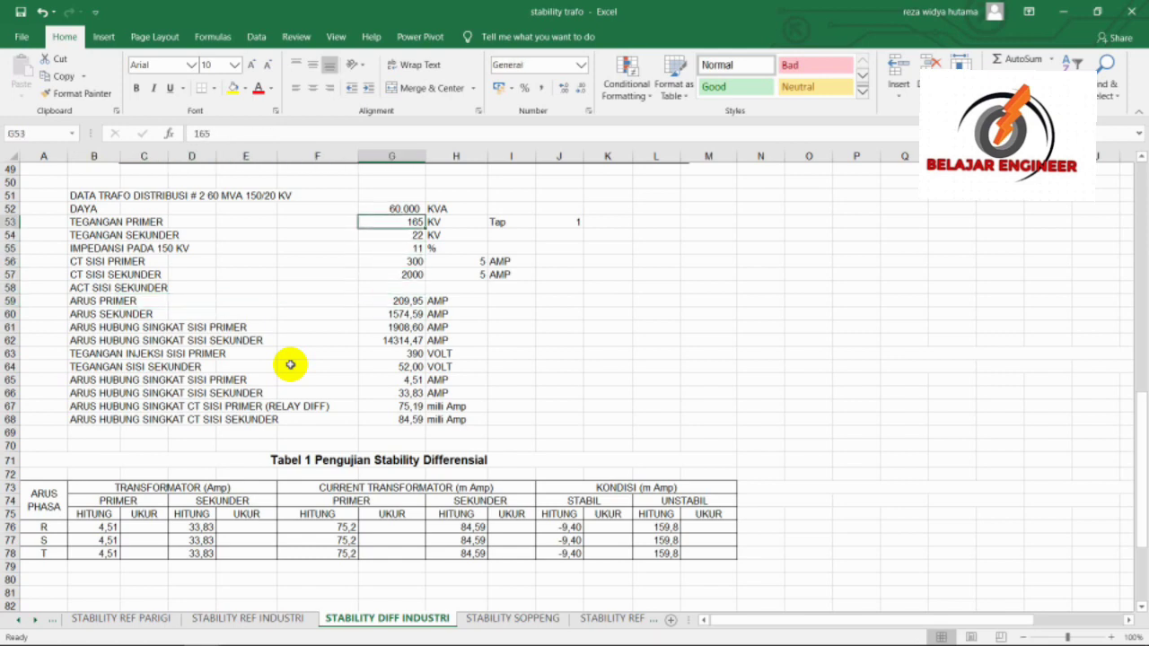
key("Down")
key("Down")
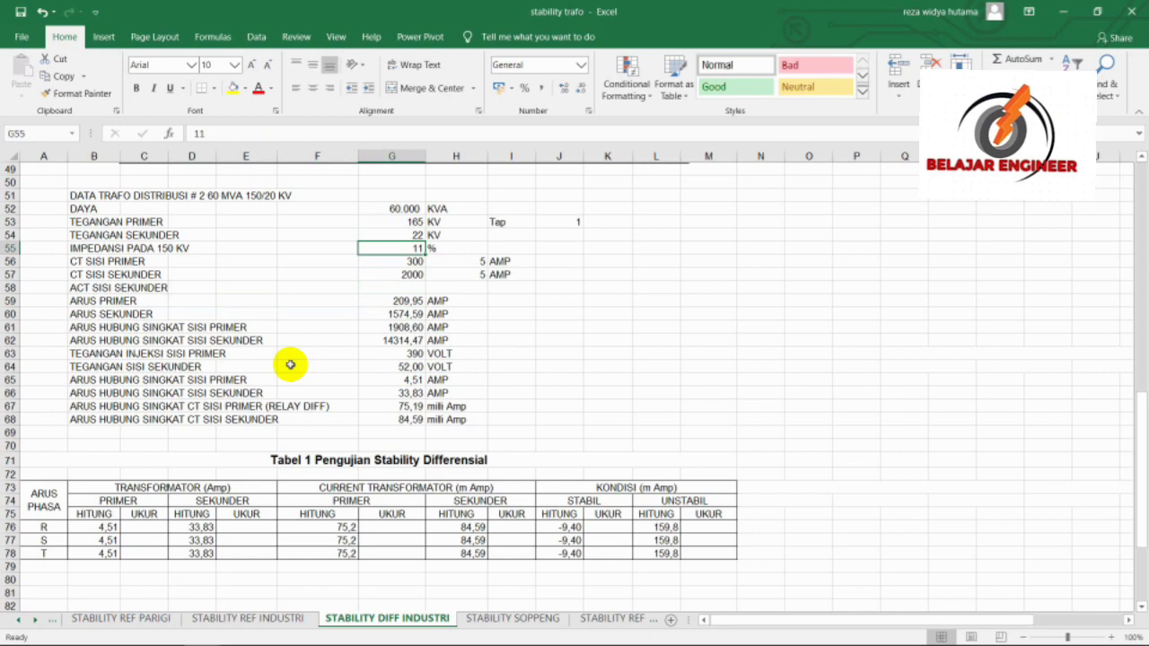
key("Down")
key("Down")
key("Down")
key("Down")
key("Down")
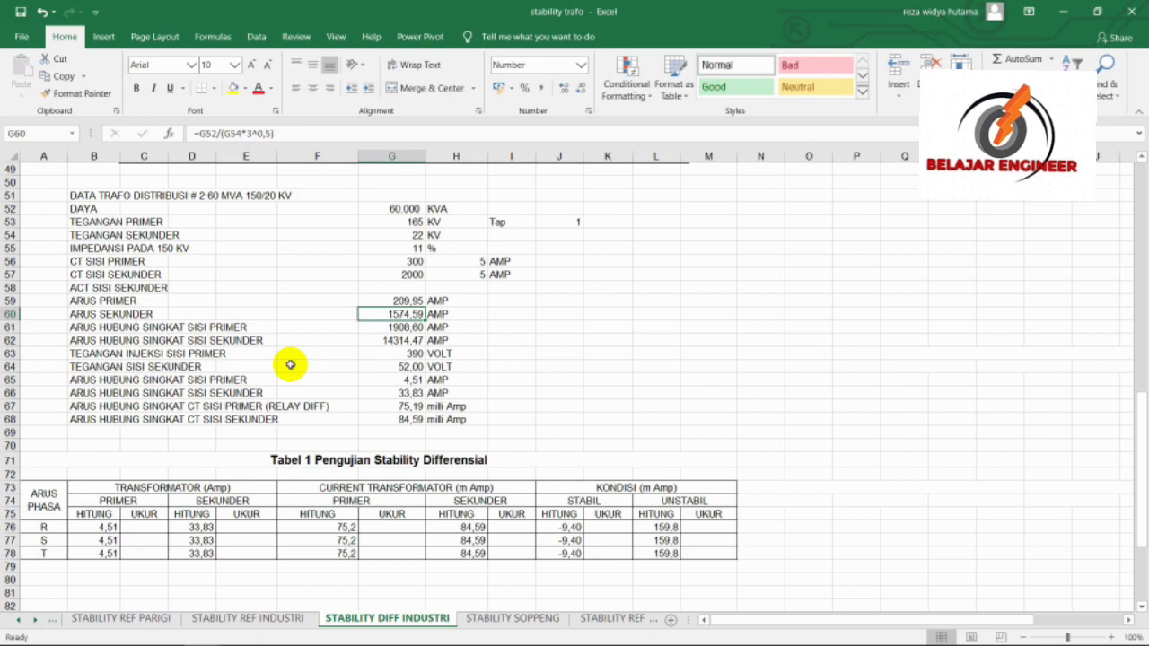
Examine the ARUS HUBUNG SINGKAT formulas in G61 and G62, tracing G61 back to the impedance in G55.
key("Down")
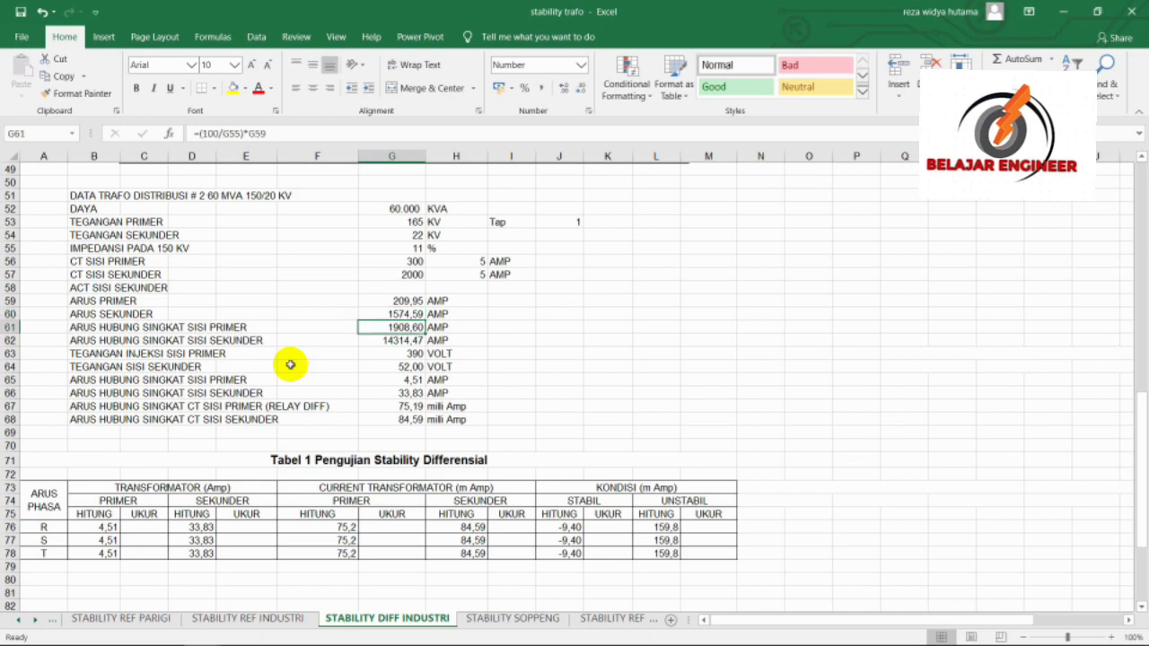
key("Down")
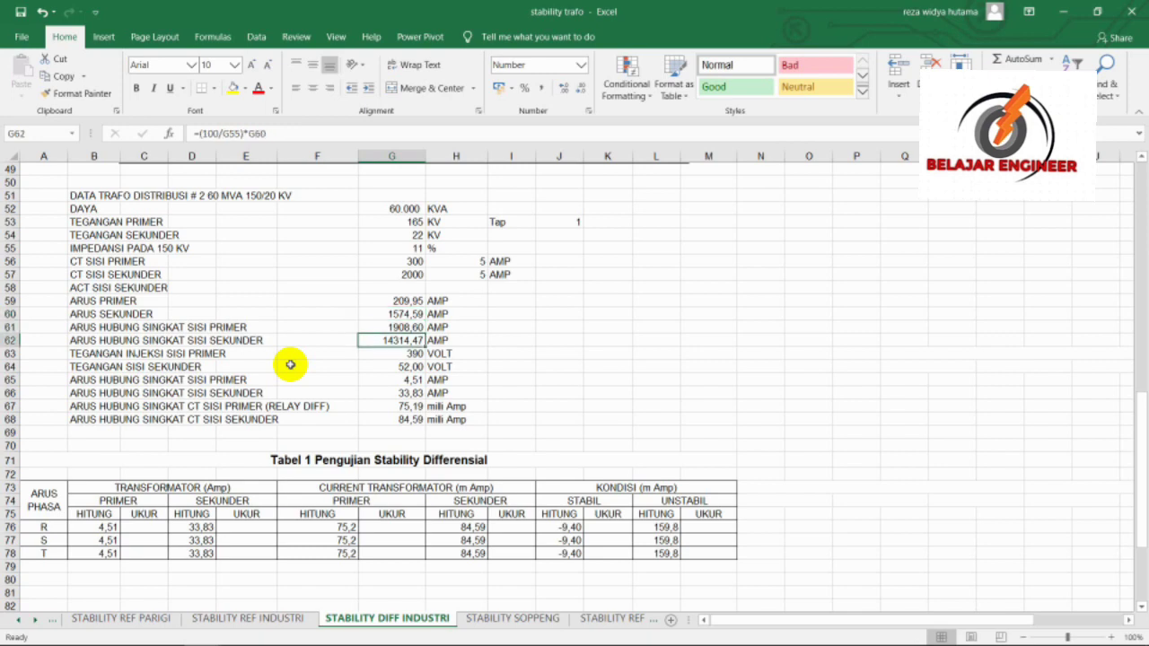
key("Up")
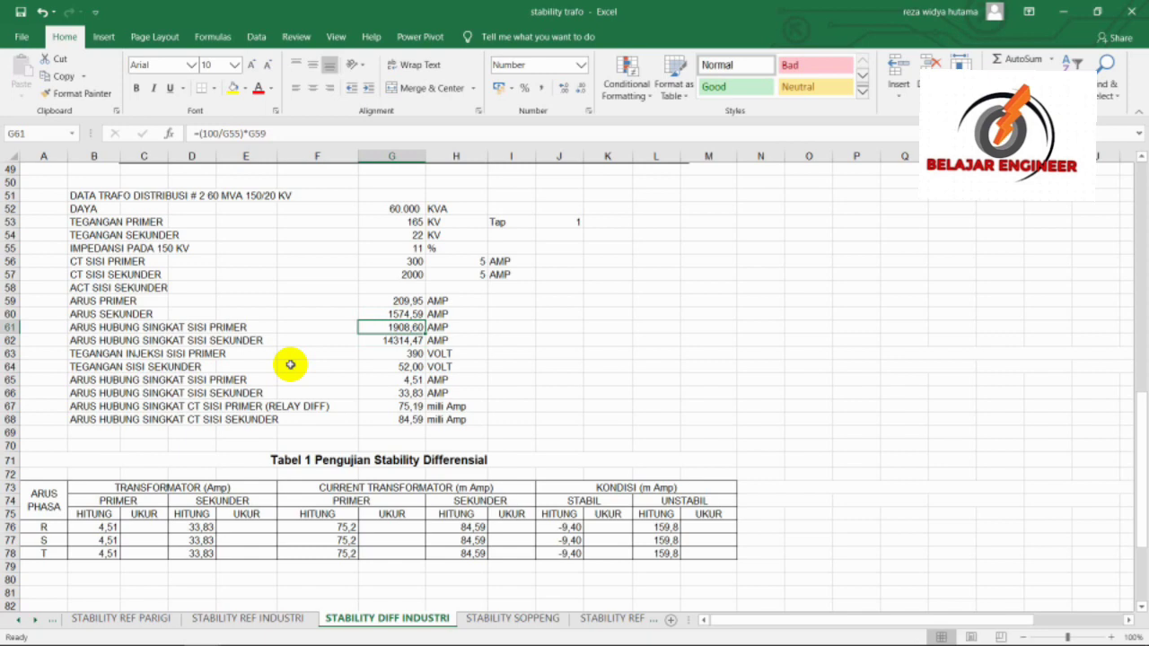
key("Up")
key("Up")
key("Up")
key("Up")
key("Up")
key("Up")
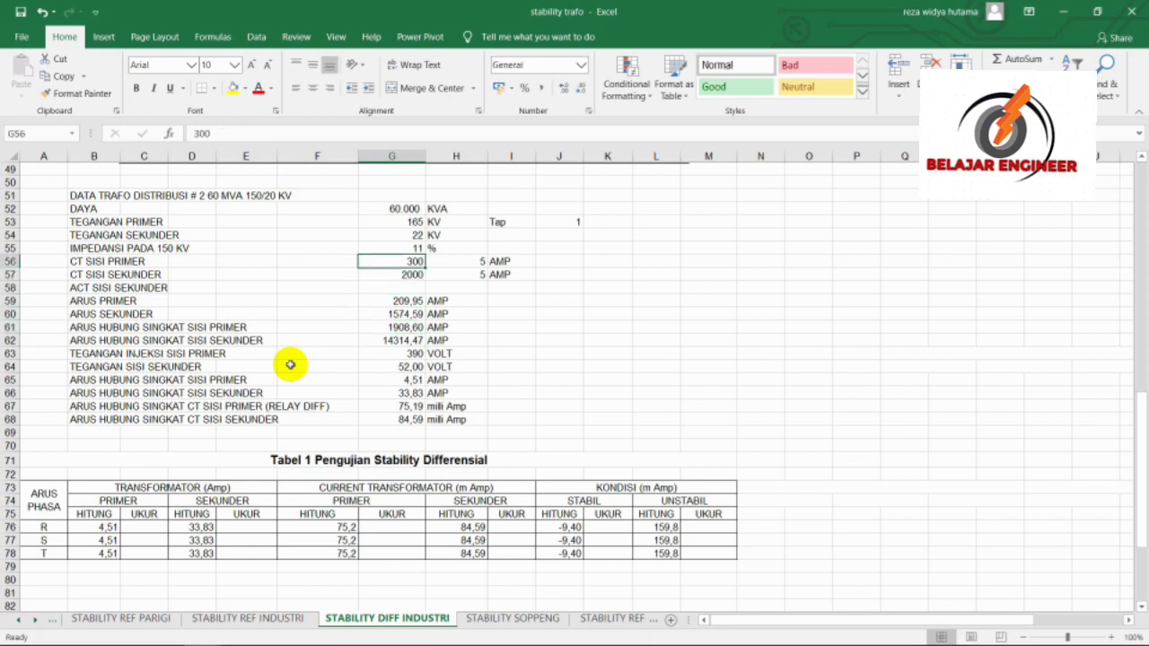
key("Down")
key("Down")
key("Down")
key("Down")
key("Down")
key("Down")
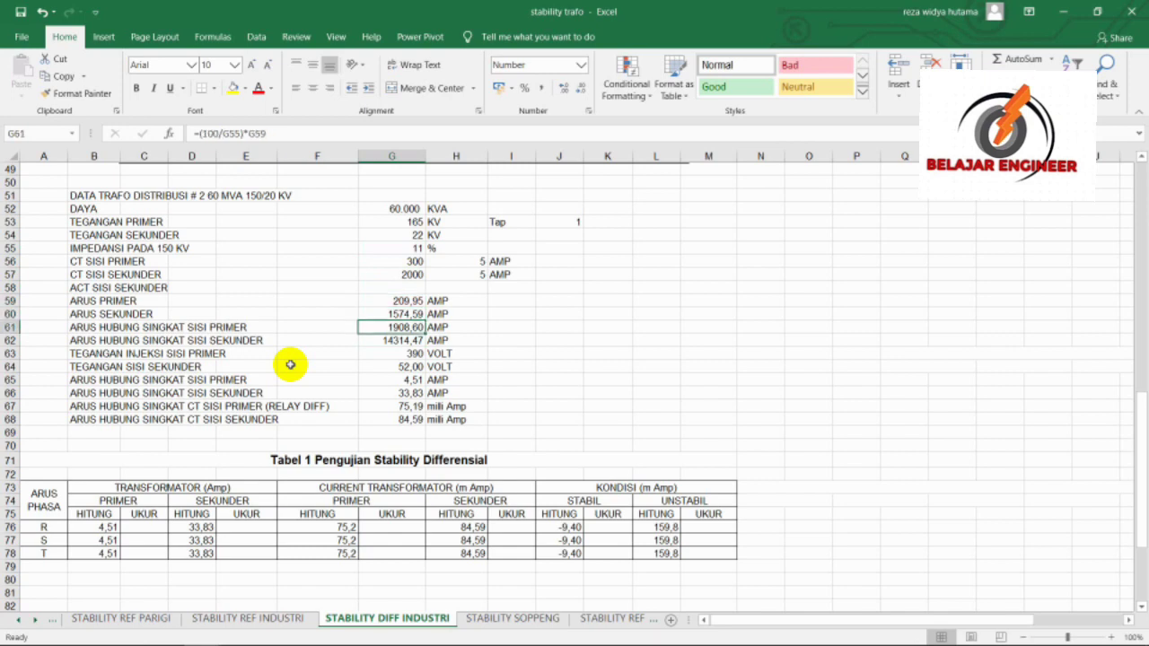
key("Up")
key("Up")
key("Up")
key("Up")
key("Up")
key("Up")
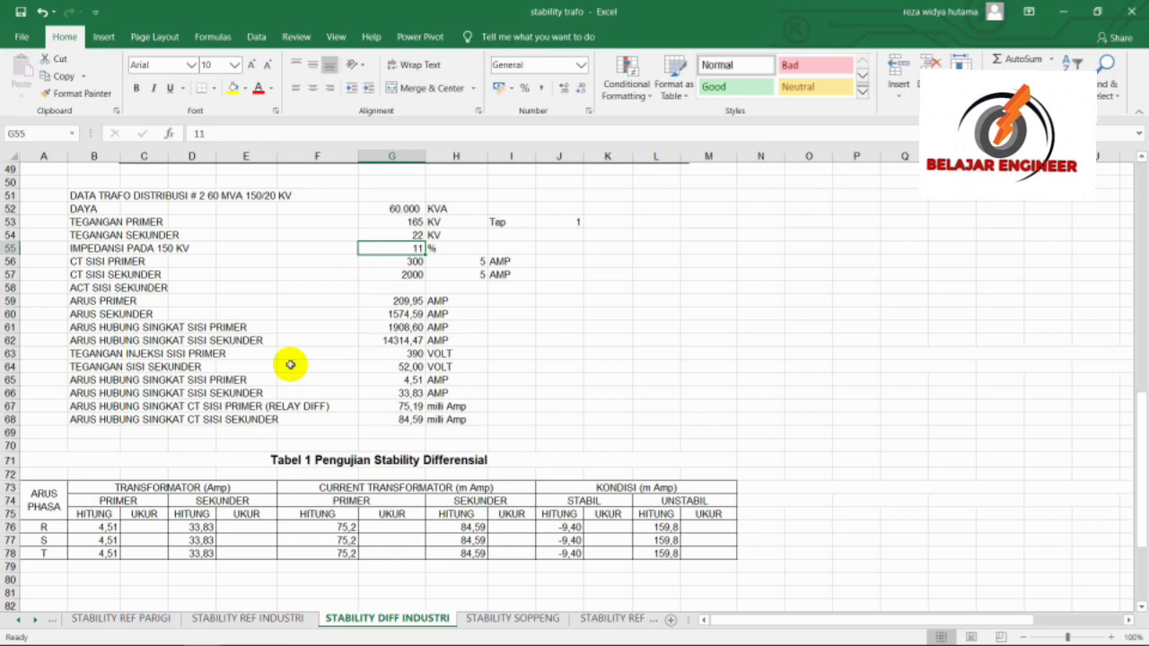
key("Down")
key("Down")
key("Down")
key("Down")
key("Down")
key("Down")
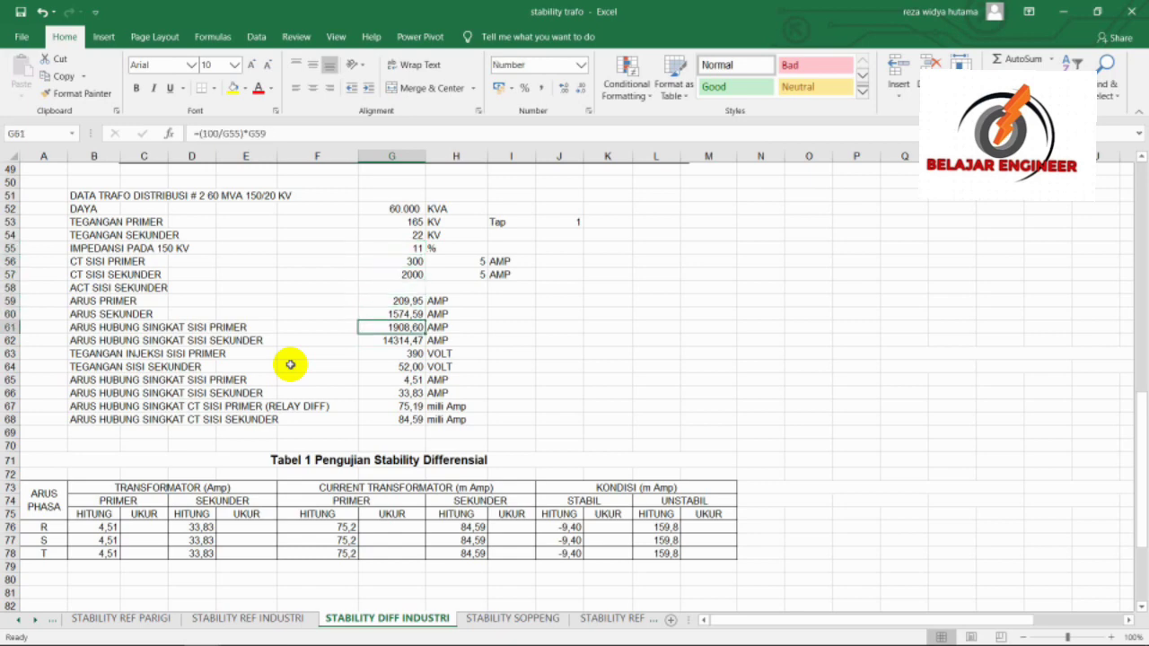
Recheck the ARUS PRIMER value and formula in G59 that the primary short-circuit current refers to.
key("Up")
key("Up")
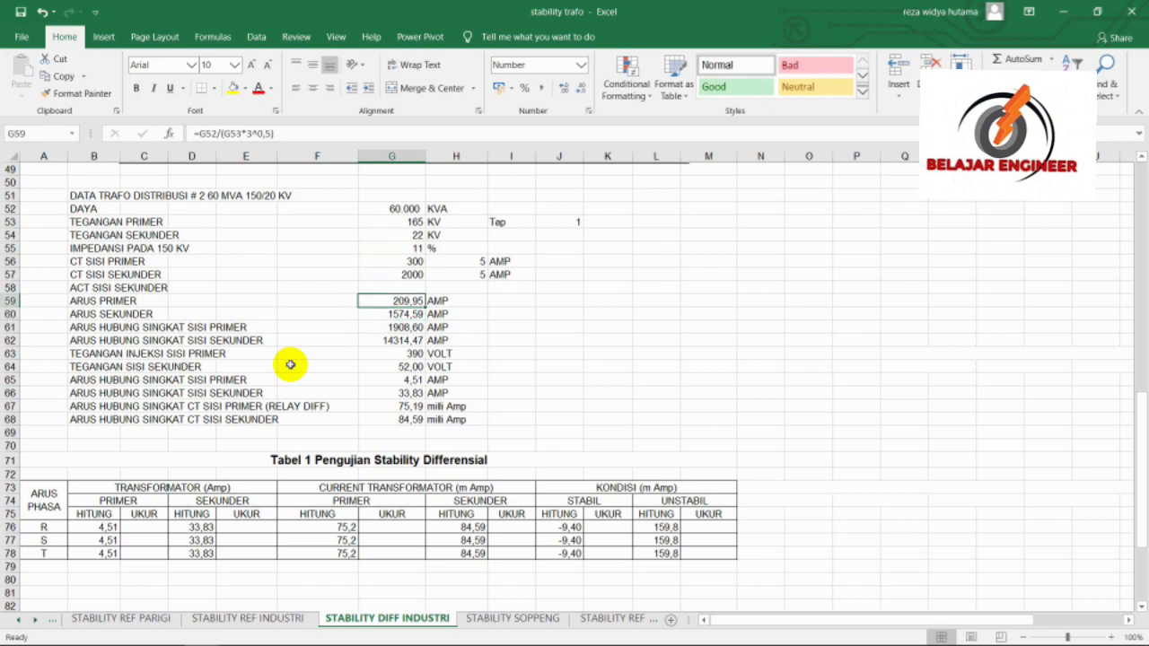
key("Left")
key("Left")
key("Left")
key("Left")
key("Left")
key("Right")
key("Right")
key("Right")
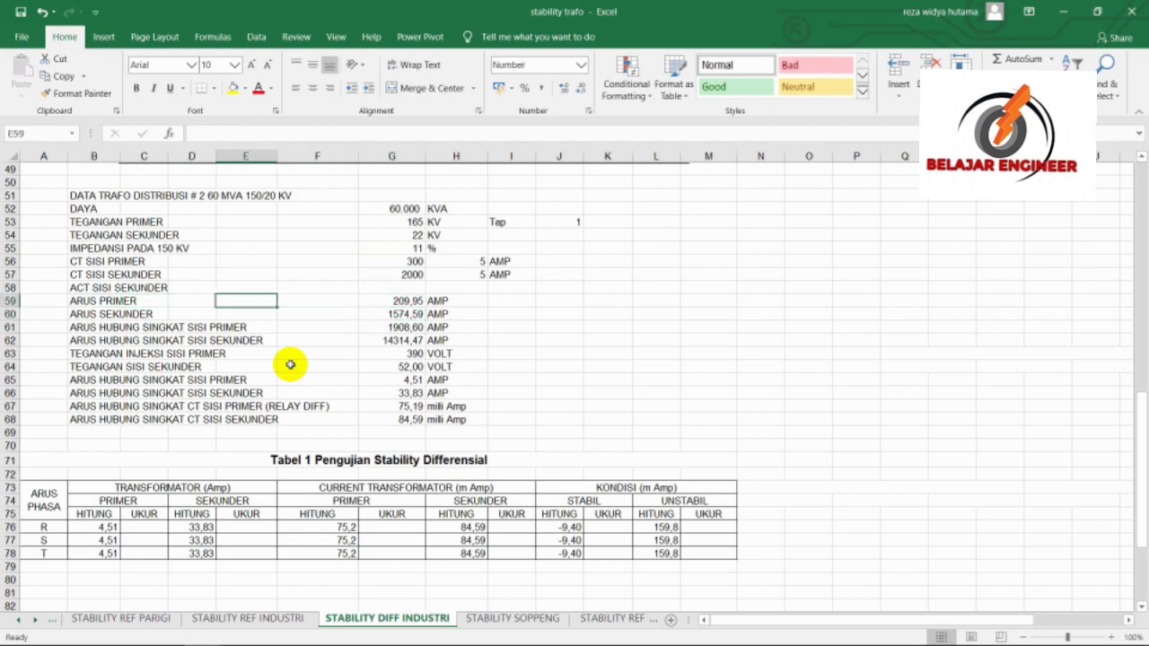
key("Right")
key("Right")
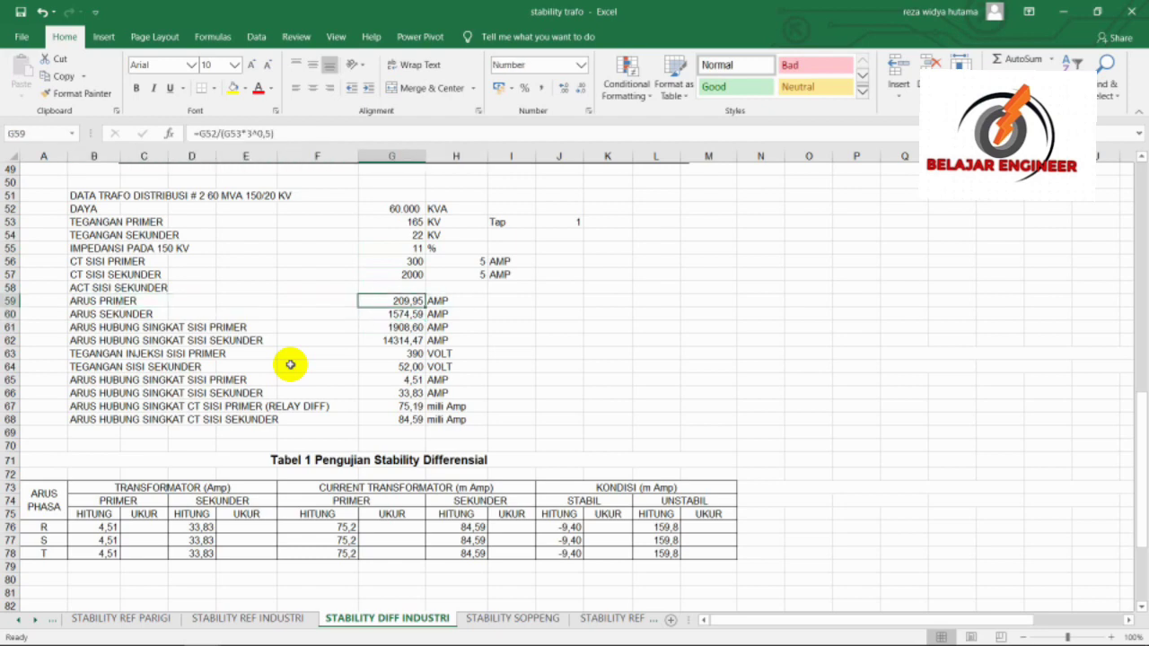
Compare the primary short-circuit current formula in G61 with the secondary one in G62.
key("Up")
key("Up")
key("Down")
key("Down")
key("Down")
key("Down")
key("Left")
key("Left")
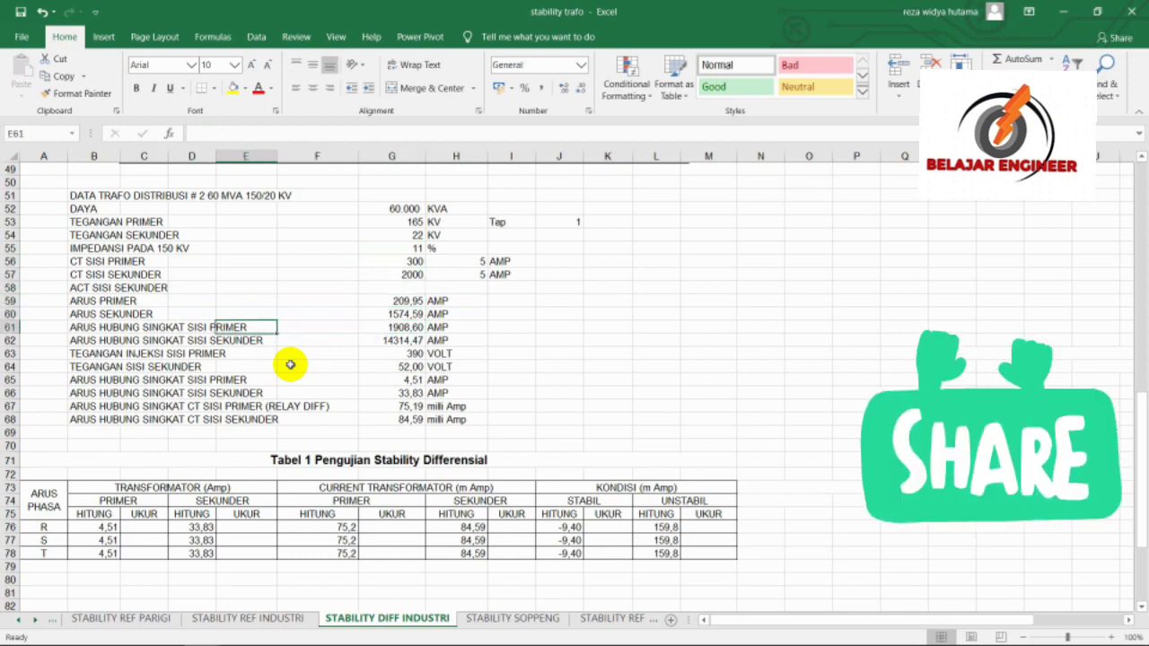
key("Right")
key("Right")
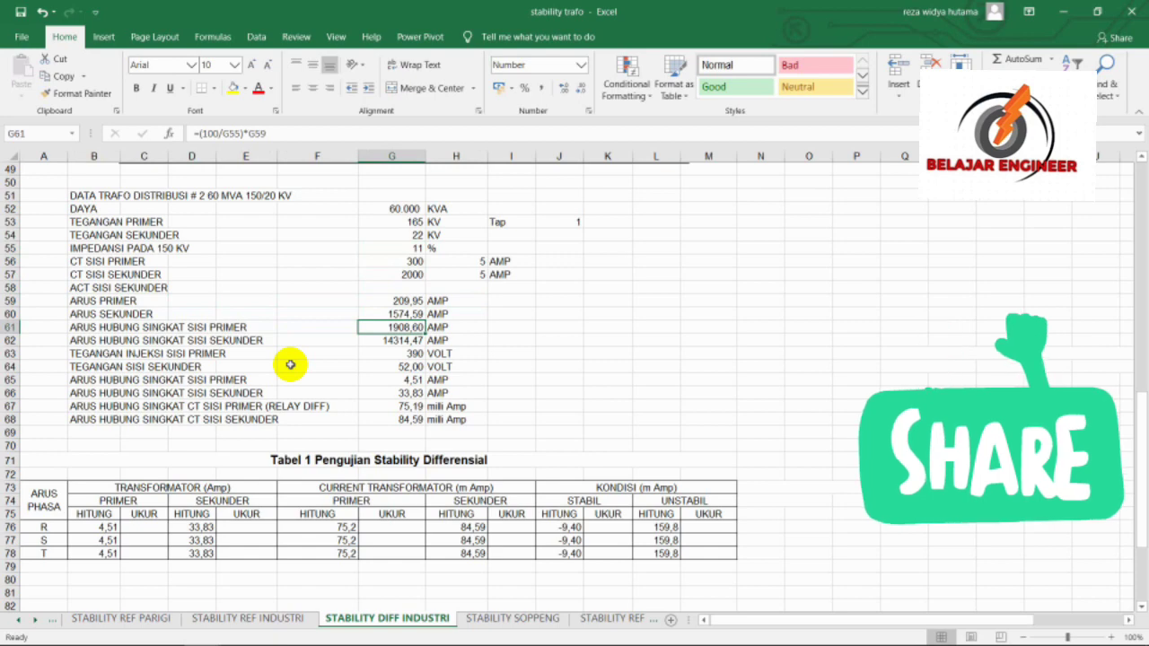
key("Down")
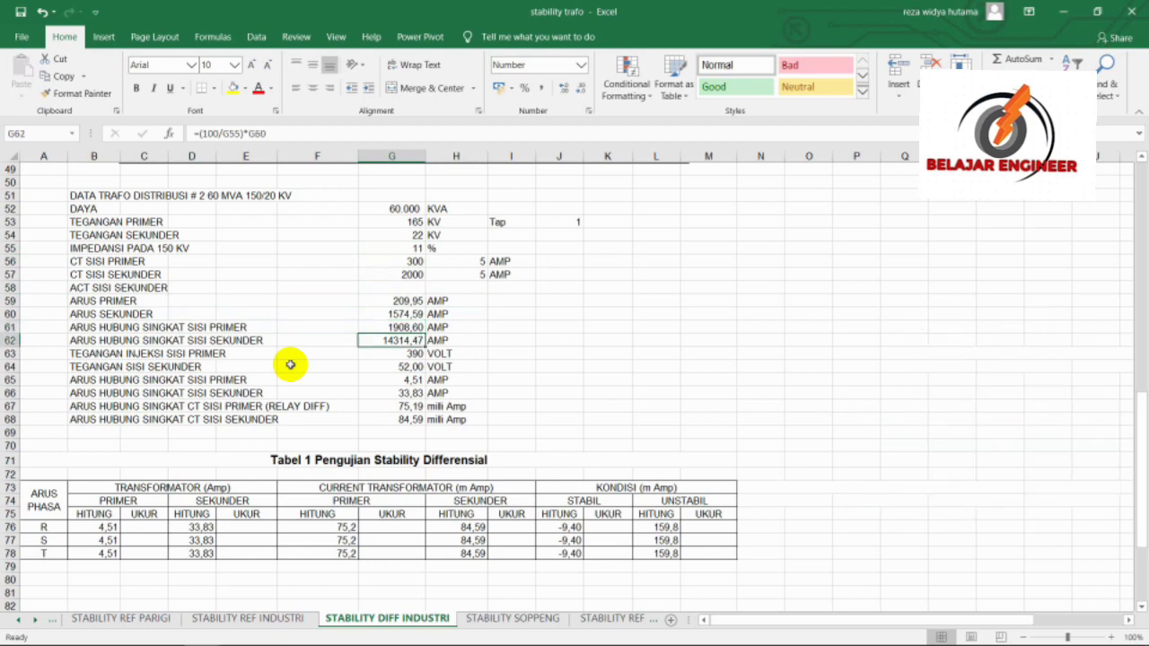
Examine the wiring diagram above the transformer data, from the 3 phasa 380 Volt supply to the differential, REF 1 and REF 2 connections.
key("Down")
key("Up")
key("Up")
key("Up")
key("Up")
key("Up")
key("Up")
key("Up")
key("Up")
key("Up")
key("Up")
key("Up")
key("Up")
key("Up")
key("Up")
key("Up")
key("Up")
key("Up")
key("Up")
key("Up")
key("Up")
scroll(290, 365, "up", 9)
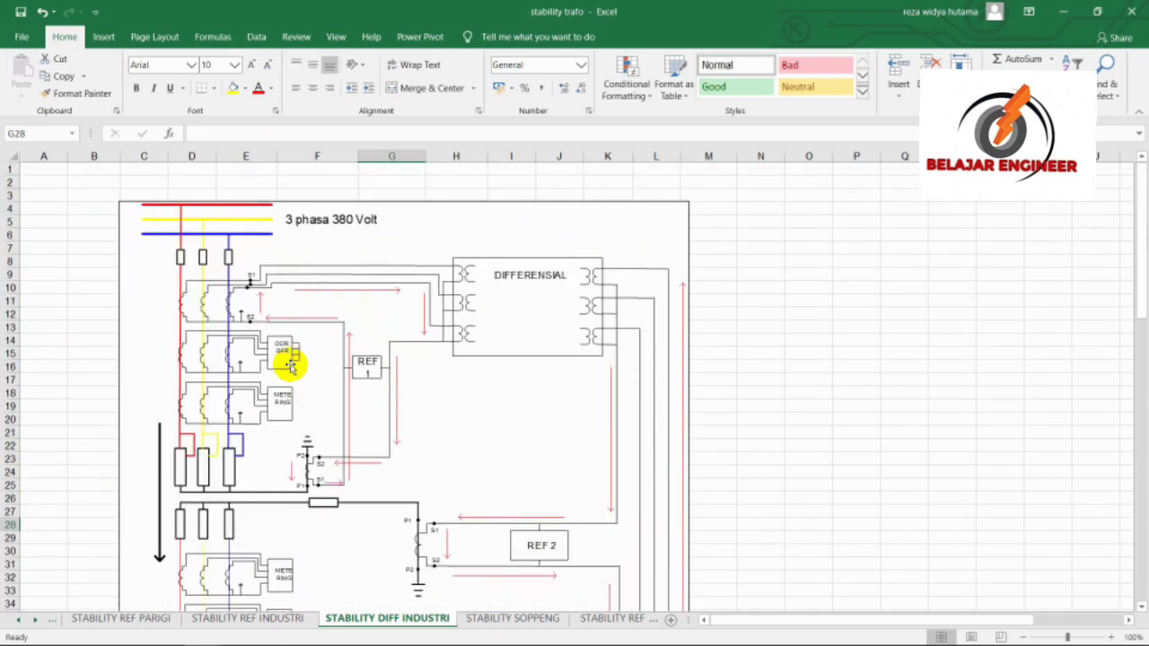
key("Down")
key("Down")
key("Down")
key("Down")
key("Down")
key("Down")
key("Down")
key("Down")
key("Down")
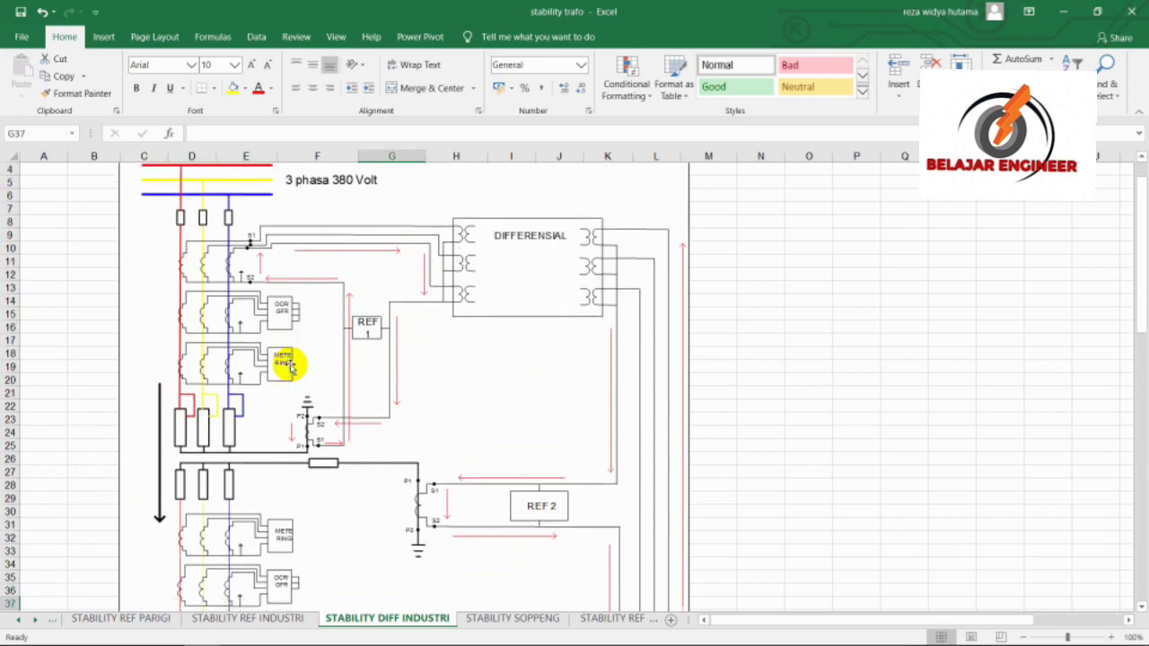
Check the TEGANGAN INJEKSI SISI PRIMER input in G63 and the TEGANGAN SISI SEKUNDER formula in G64.
key("Page_Down")
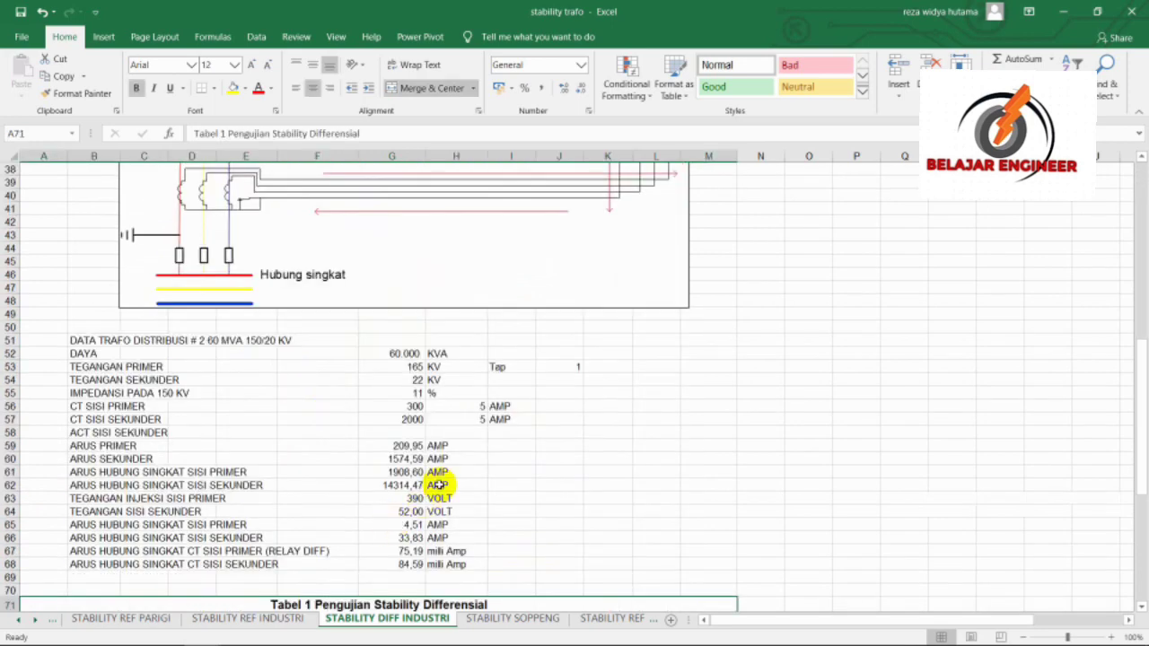
left_click(413, 499)
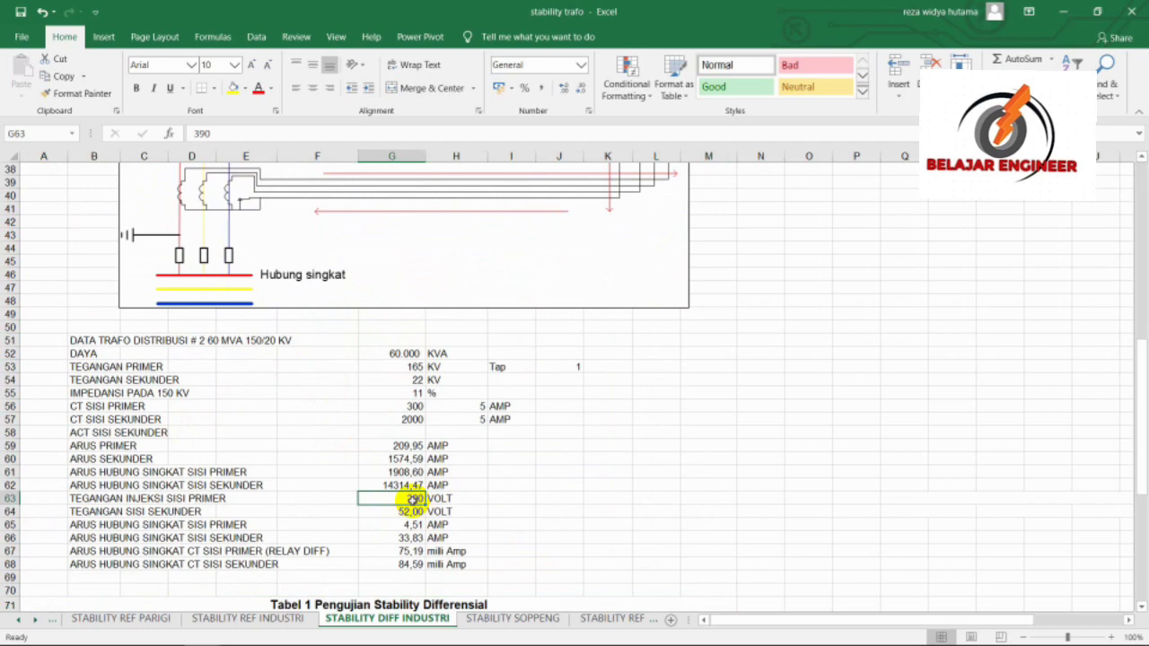
key("Down")
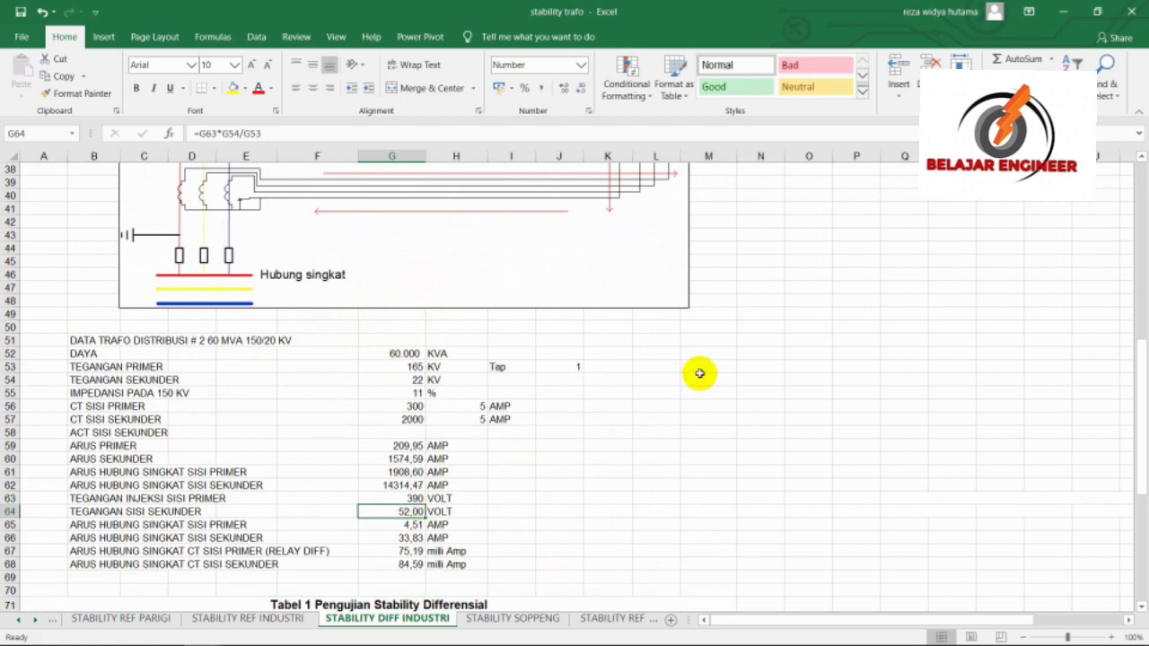
Set TEGANGAN PRIMER in G53 to 150 KV and TEGANGAN SEKUNDER in G54 to 20 KV.
key("Up")
key("Up")
key("Up")
key("Up")
key("Up")
key("Up")
key("Up")
key("Up")
key("Up")
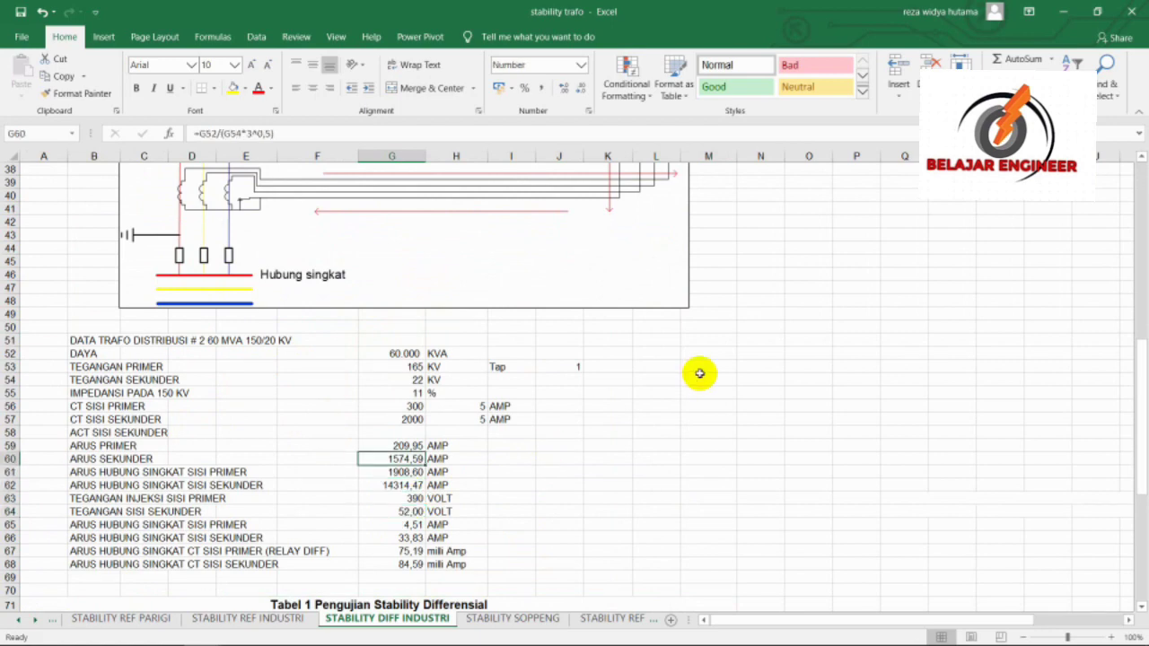
key("Up")
key("Up")
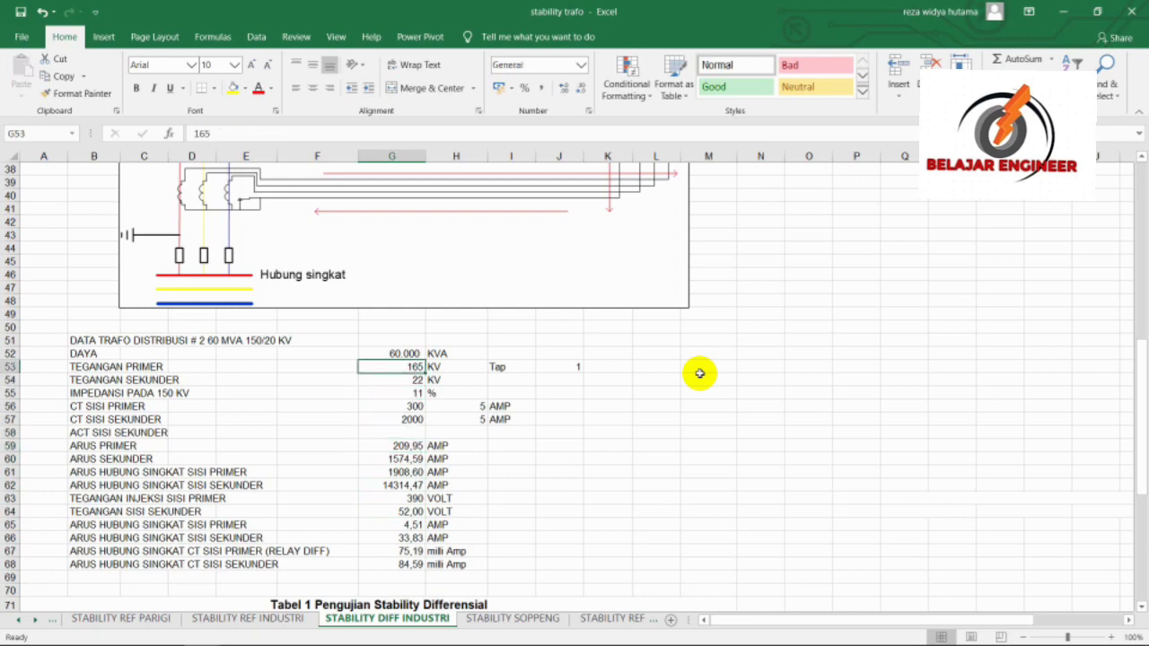
type("150")
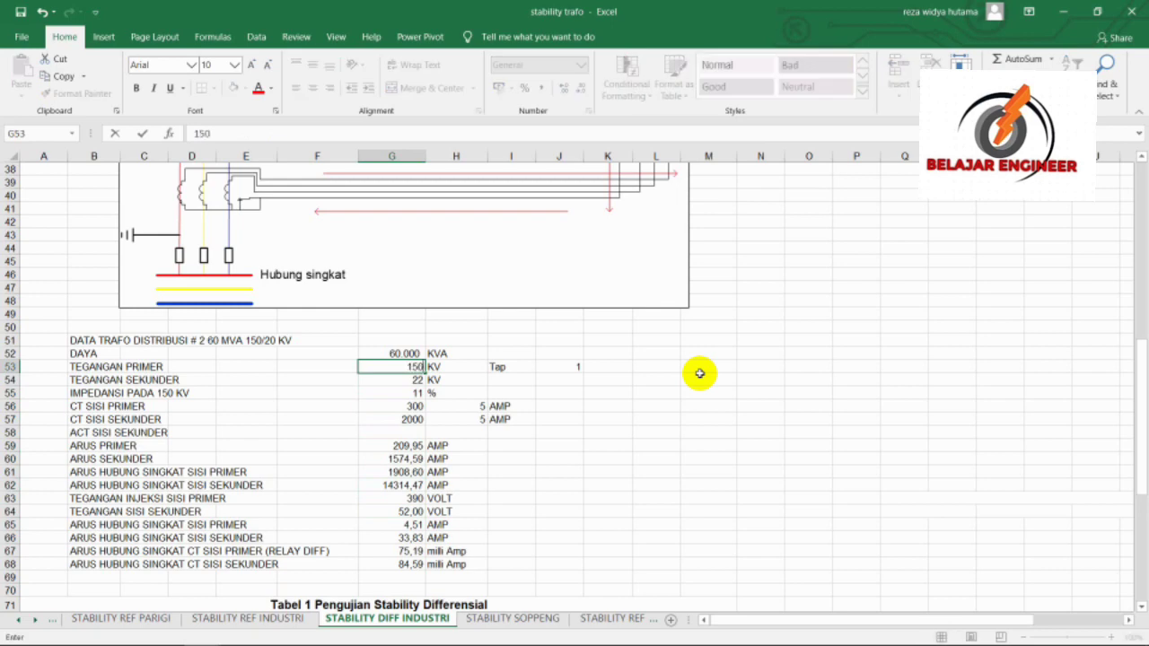
key("Return")
type("20")
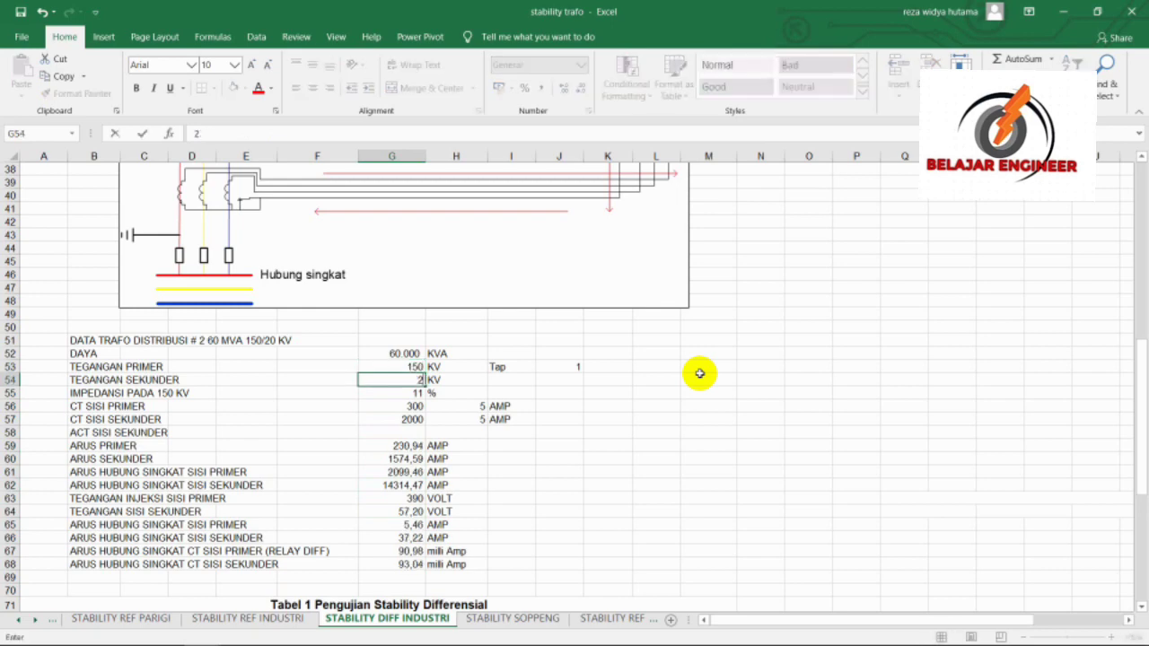
key("Return")
Review the recalculated rows from the impedance in G55 down to TEGANGAN SISI SEKUNDER in G64.
key("Return")
key("Return")
key("Return")
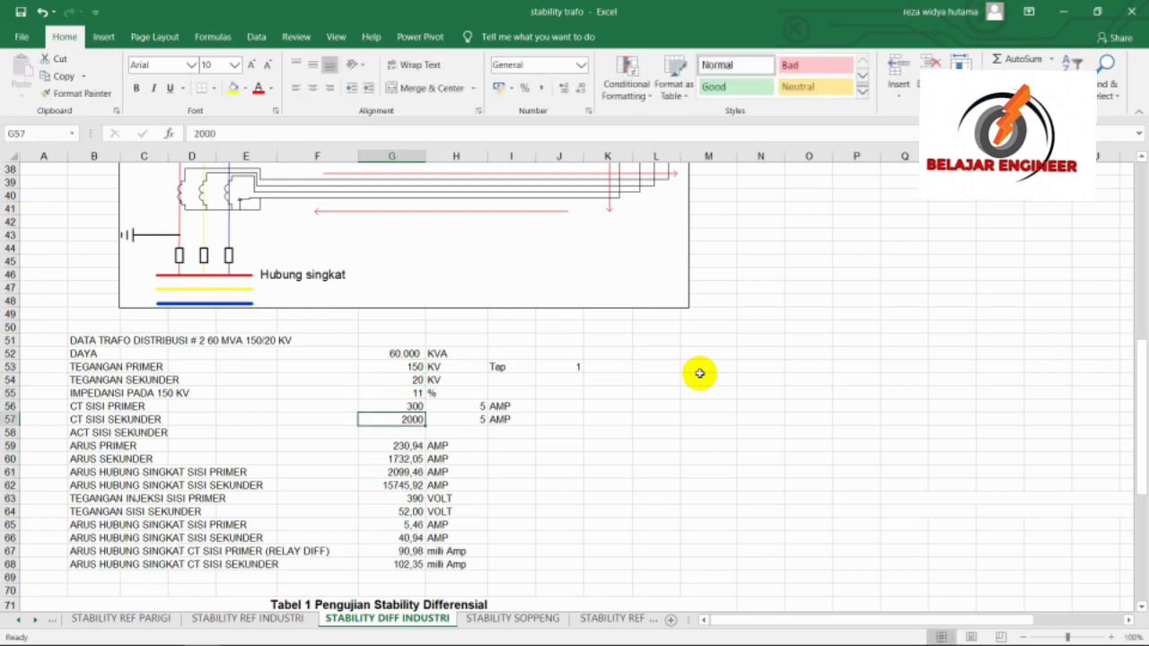
key("Return")
key("Return")
key("Return")
key("Return")
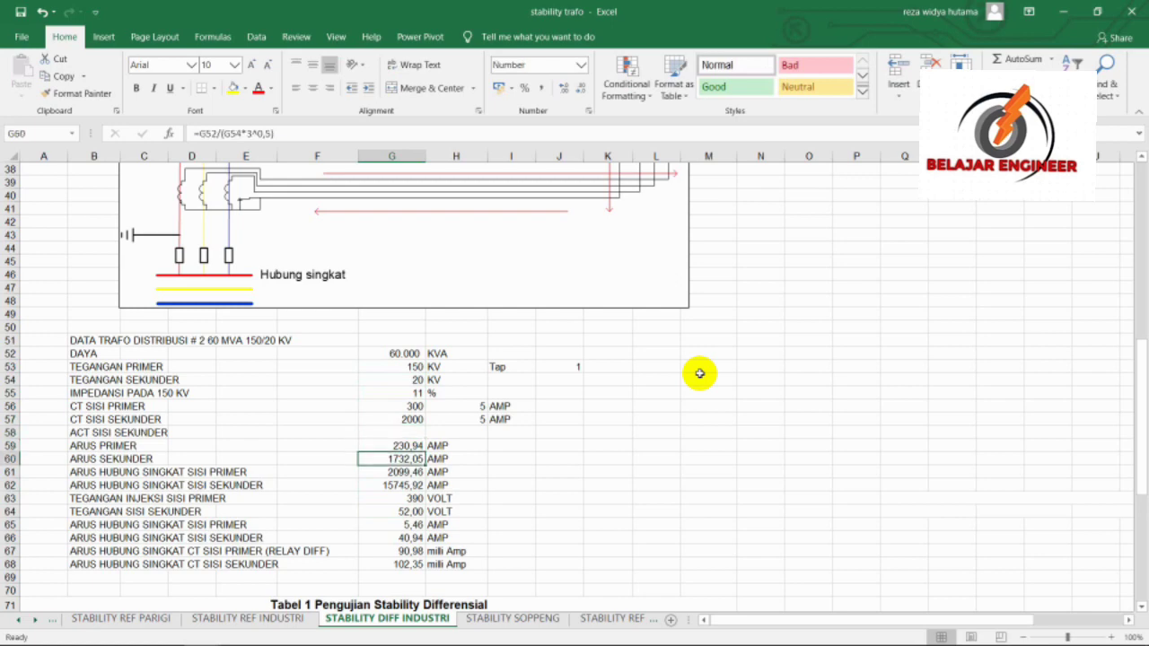
key("Return")
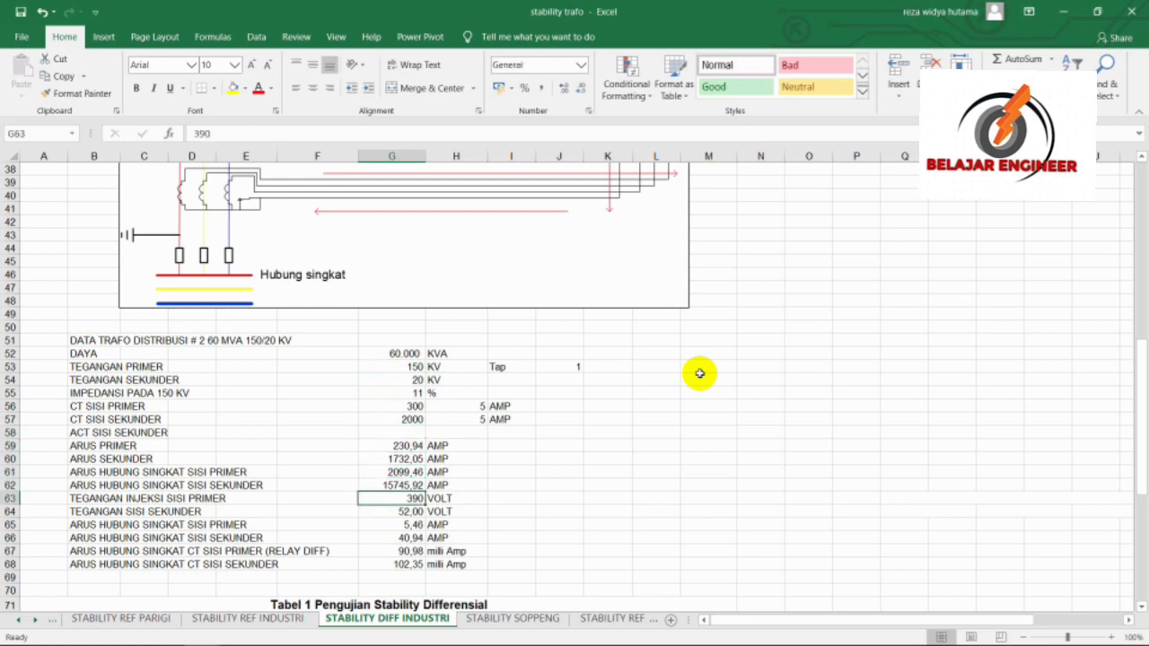
key("Return")
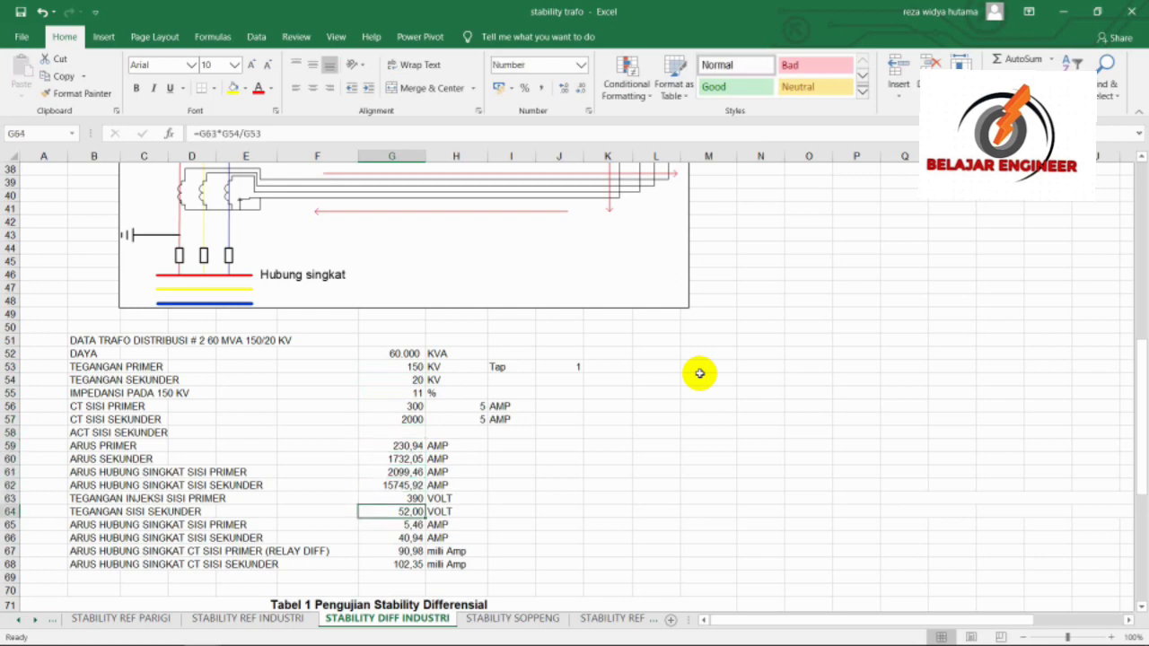
Set TEGANGAN INJEKSI SISI PRIMER in G63 to 380 volts.
key("shift+Return")
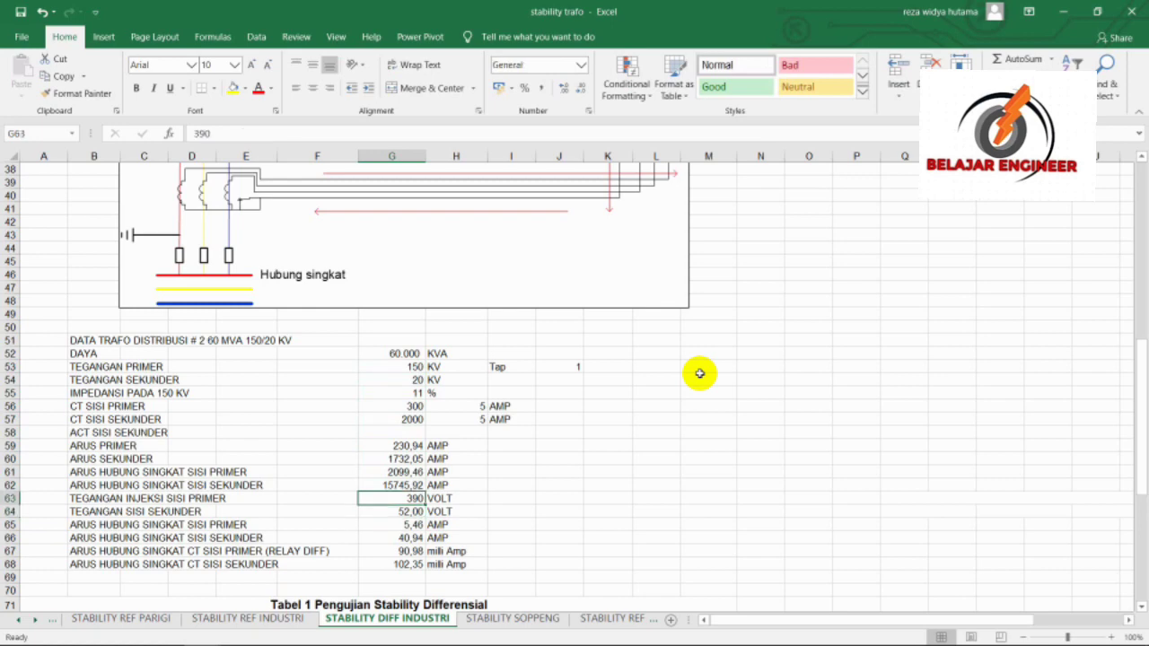
type("280")
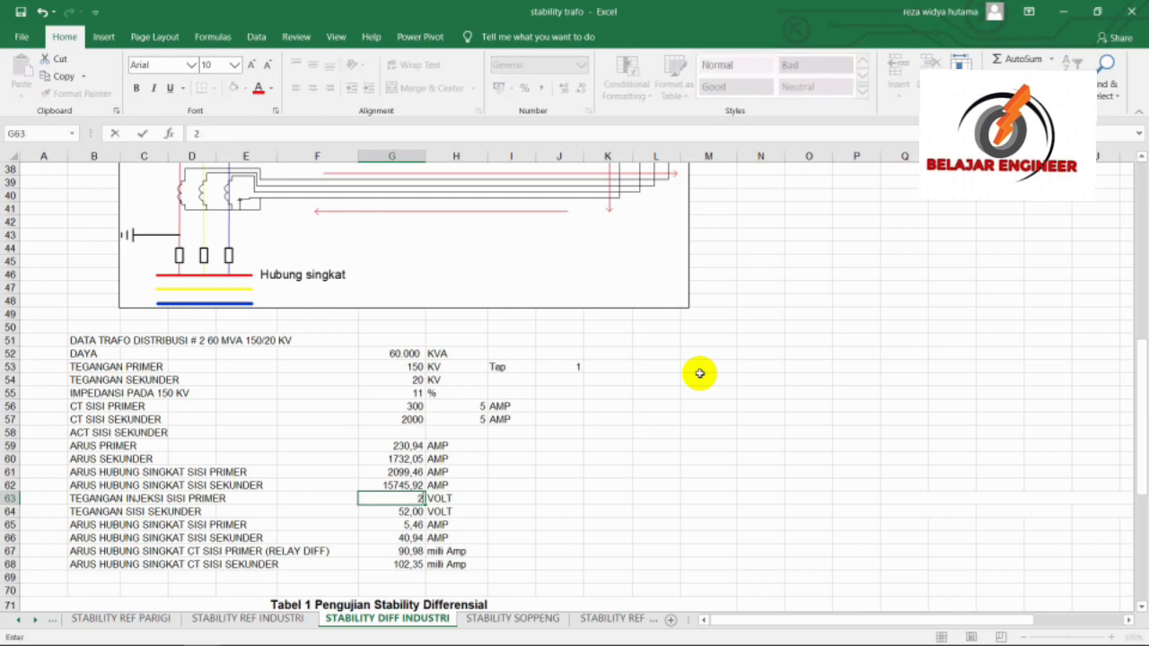
key("Return")
key("shift+Return")
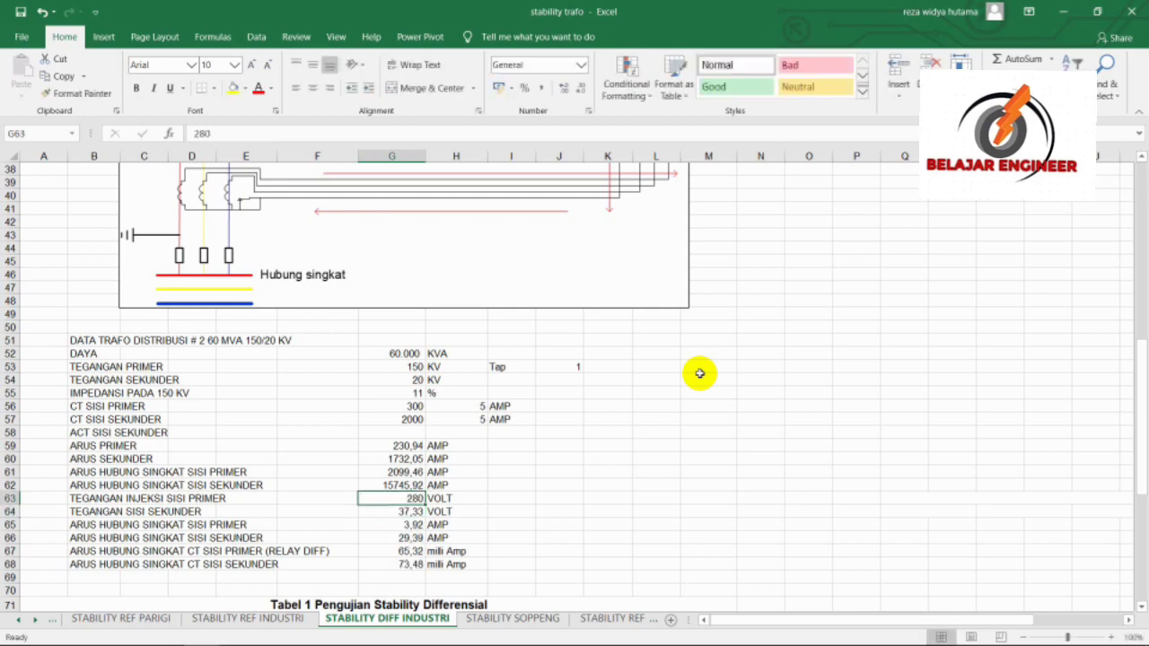
type("380")
key("Return")
key("Down")
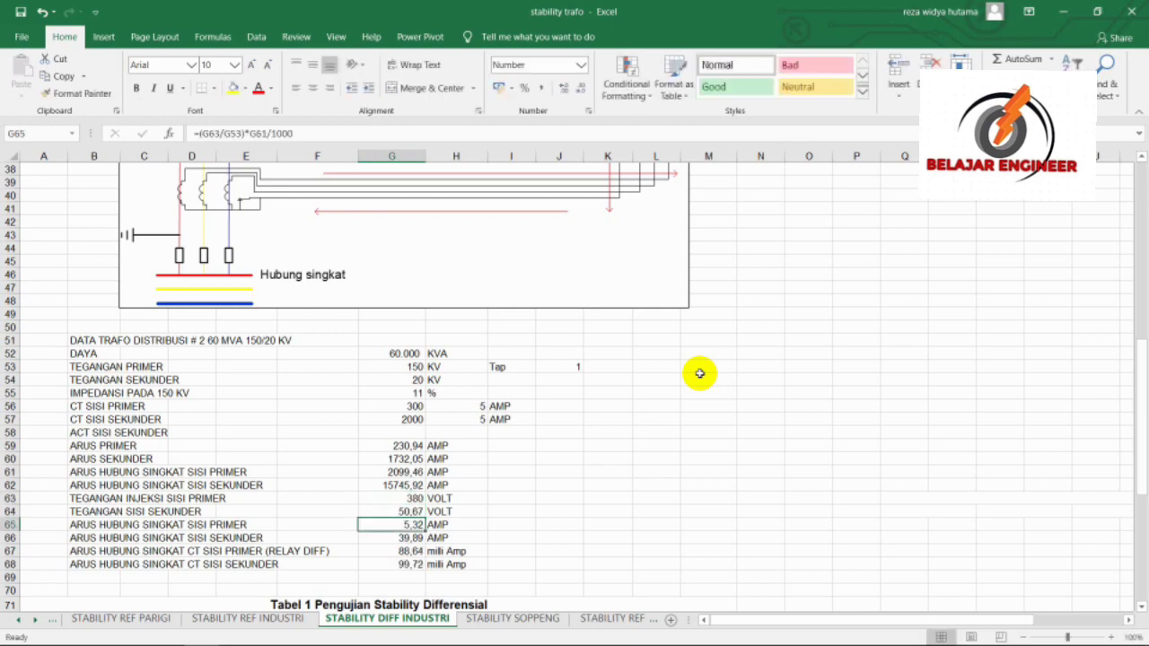
Trace the TEGANGAN SISI SEKUNDER formula in G64 back to the injection voltage in G63 and the rated voltages in G53 and G54.
key("Up")
key("Up")
key("Down")
key("Up")
key("Down")
key("Down")
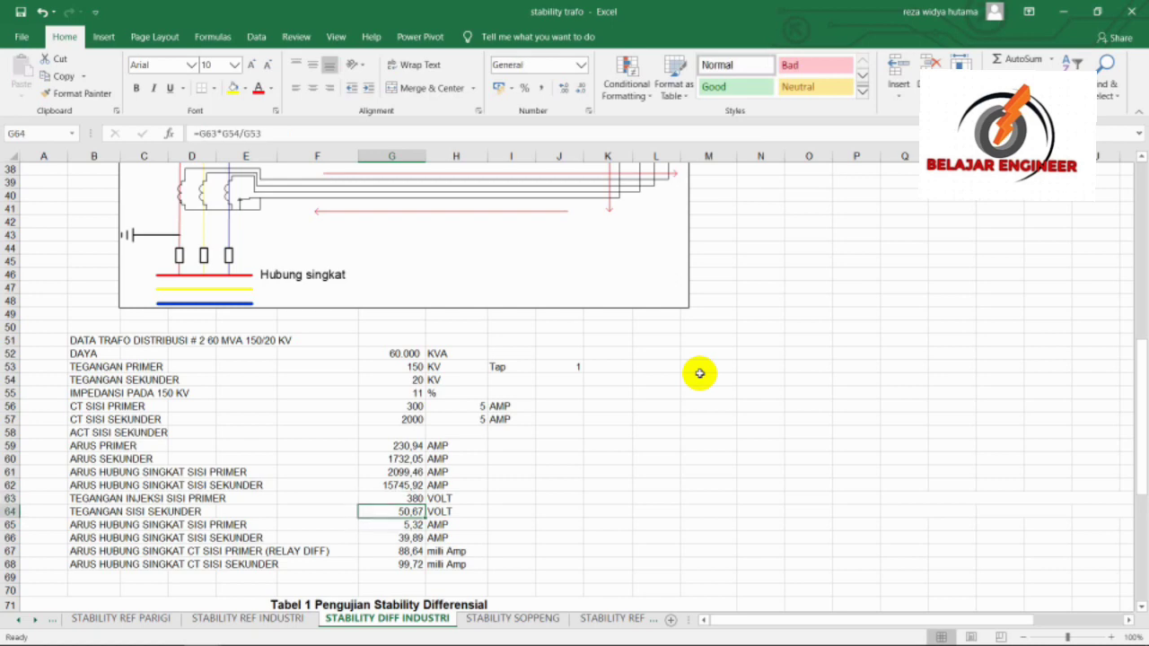
key("Up")
key("Up")
key("Up")
key("Up")
key("Up")
key("Up")
key("Up")
key("Up")
key("Up")
key("Up")
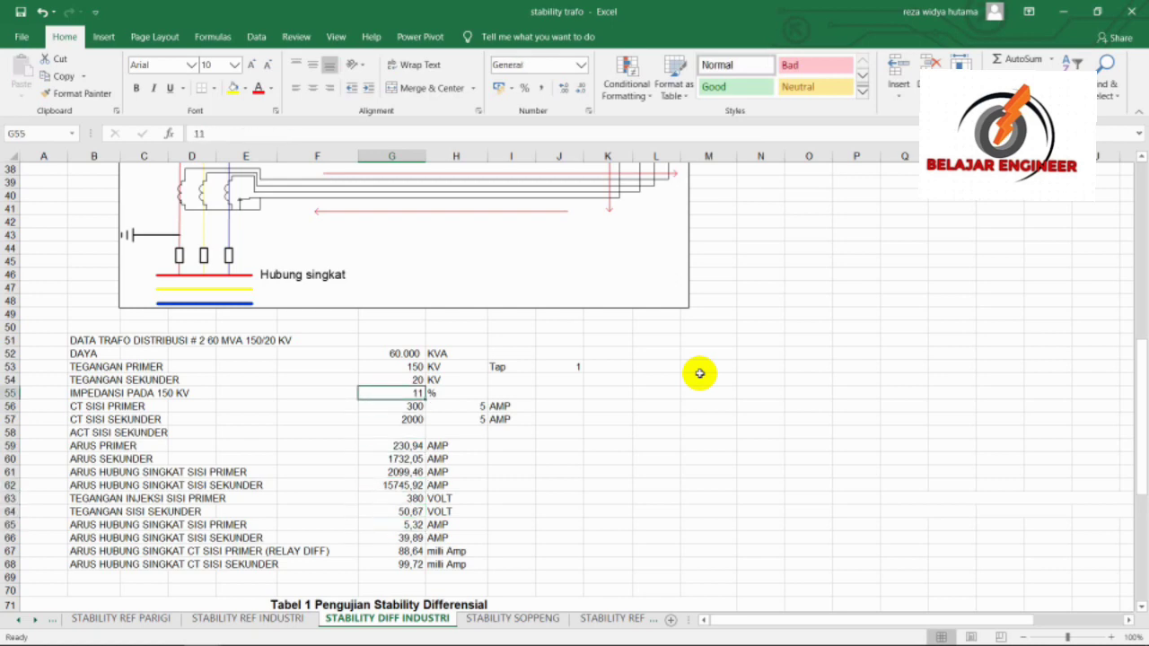
key("Up")
key("Up")
key("Down")
key("Down")
key("Down")
key("Down")
key("Down")
key("Down")
key("Down")
key("Down")
key("Down")
key("Down")
key("Down")
key("Down")
key("Up")
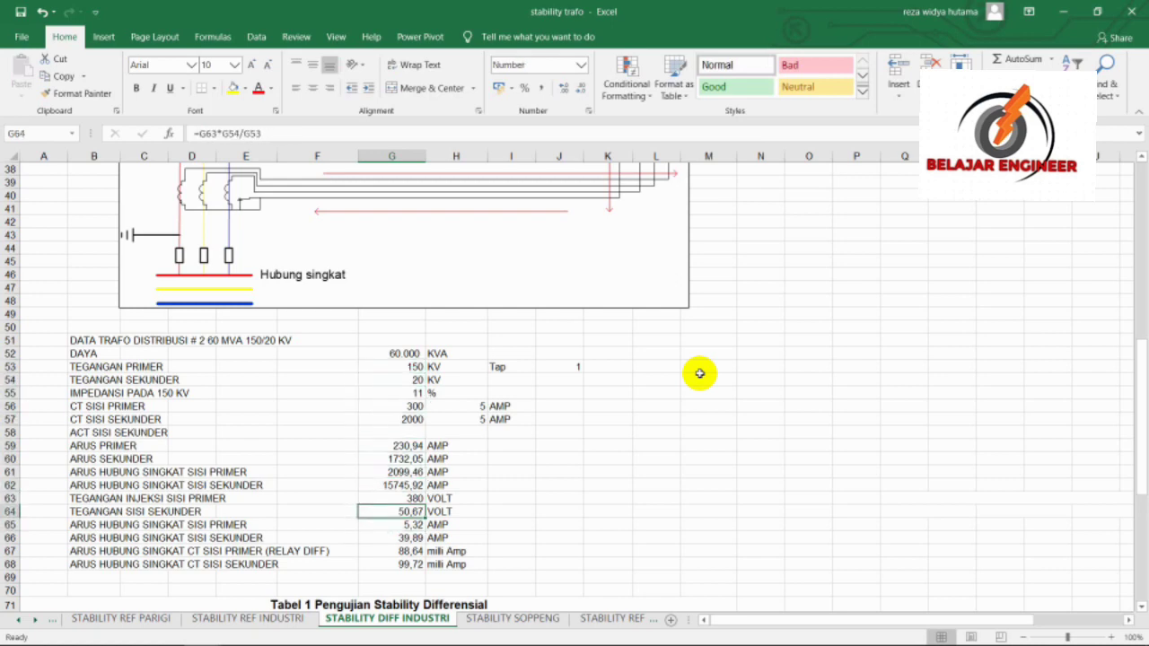
Look through the short-circuit and CT current results in G65 to G68, returning to the injection voltage in G63.
key("Up")
key("Down")
key("Down")
key("Up")
key("Down")
key("Down")
key("Down")
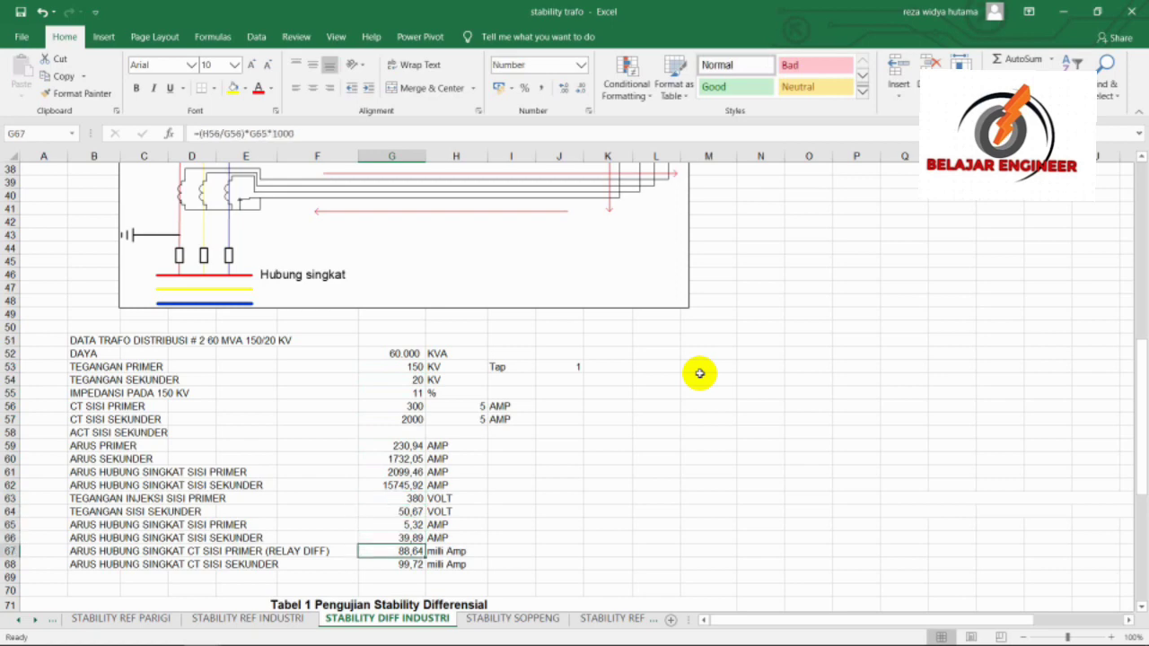
key("Down")
key("Down")
key("Down")
scroll(699, 373, "down", 1)
key("Up")
key("Up")
key("Up")
key("Up")
key("Up")
key("Up")
key("Up")
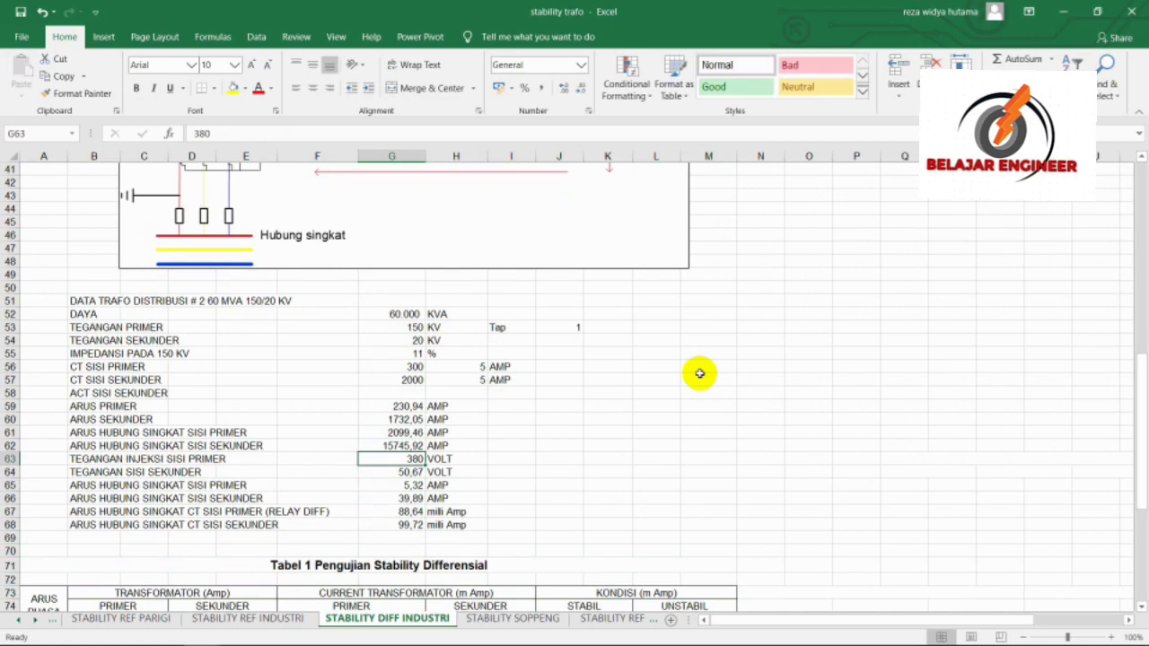
Examine the ARUS HUBUNG SINGKAT SISI PRIMER formula in G65 and its reference to the injection voltage in G63.
key("Down")
key("Down")
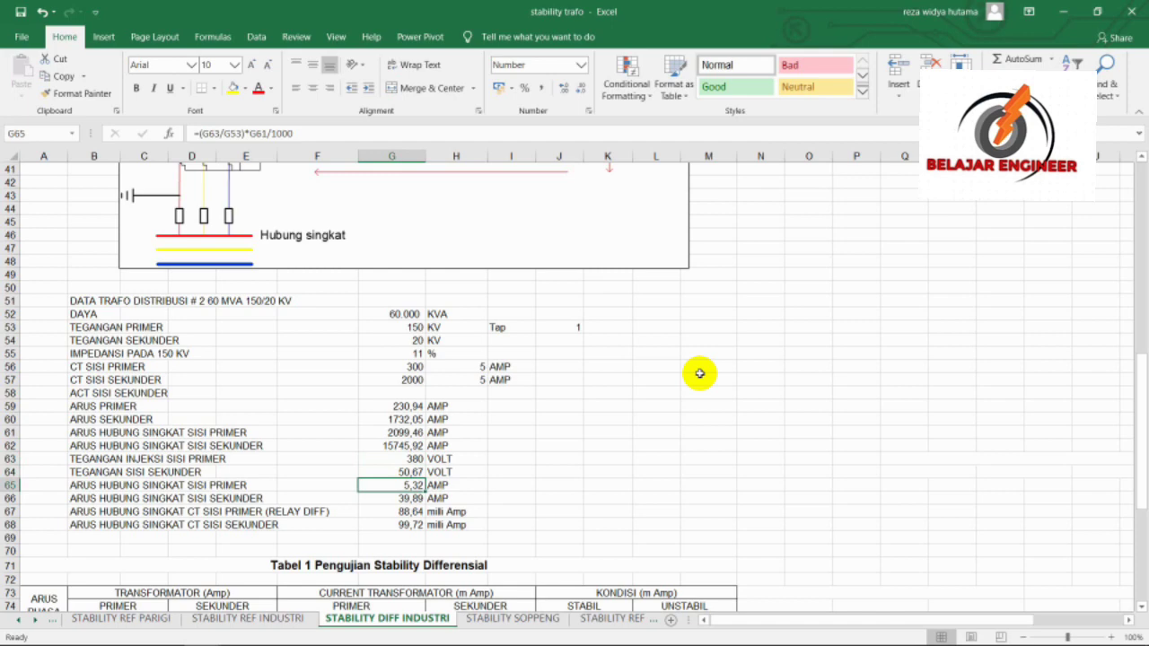
key("Up")
key("Up")
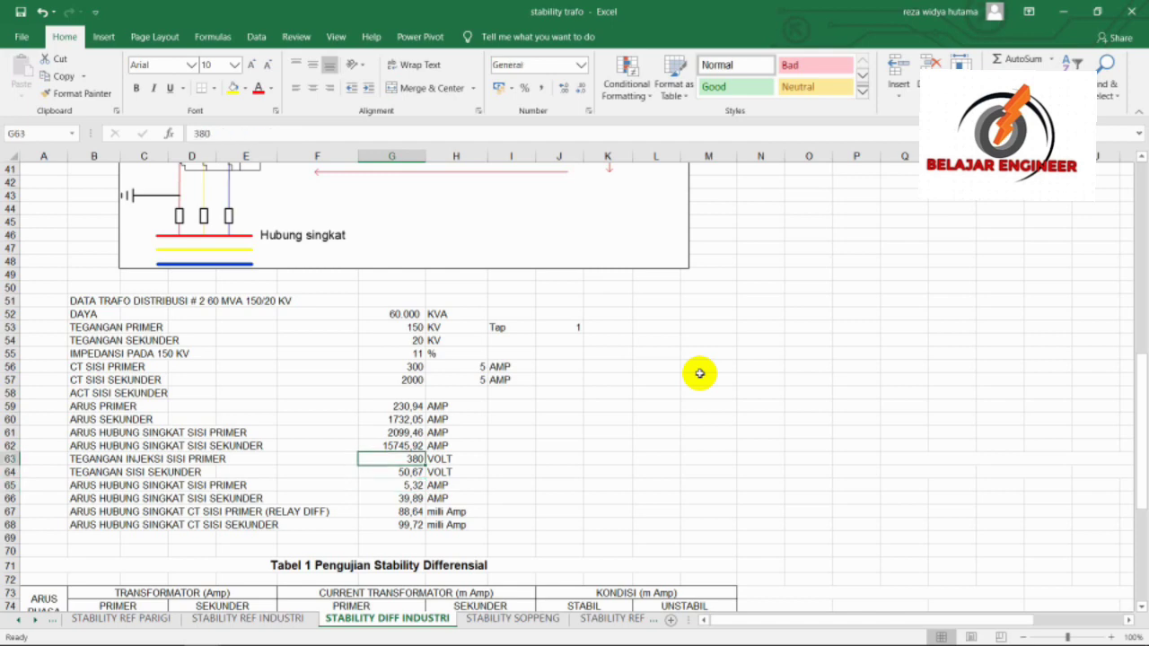
key("Down")
key("Down")
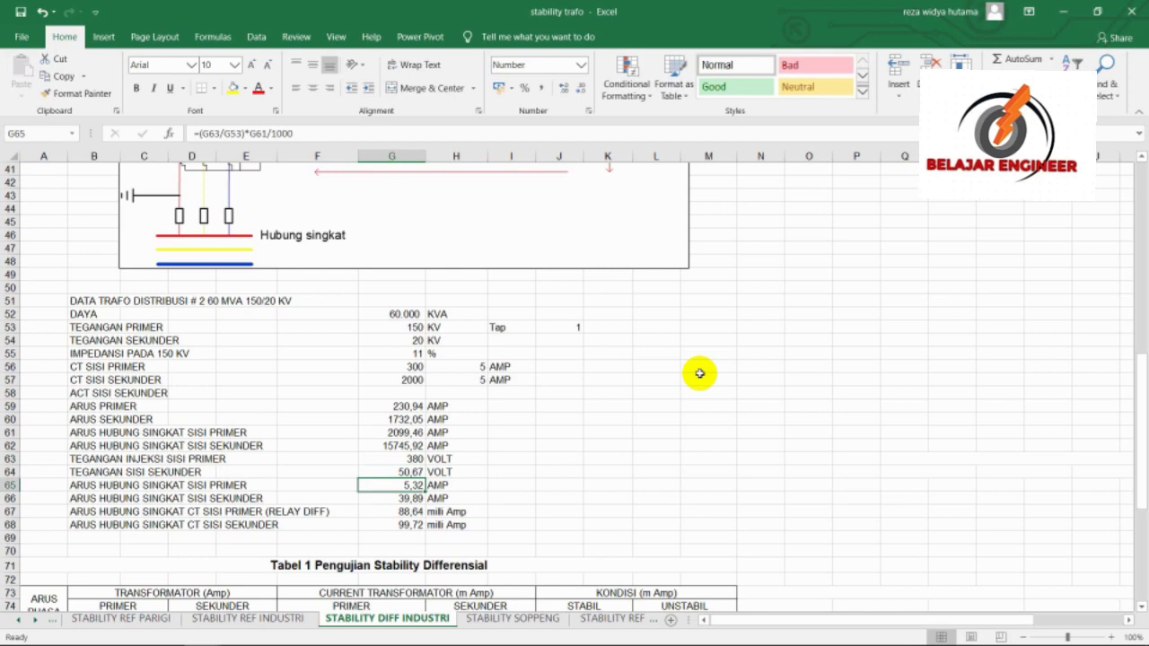
Trace the remaining references of the G65 formula: TEGANGAN PRIMER in G53 and the primary short-circuit current in G61.
key("Up")
key("Up")
key("Up")
key("Up")
key("Up")
key("Up")
key("Up")
key("Up")
key("Up")
key("Up")
key("Up")
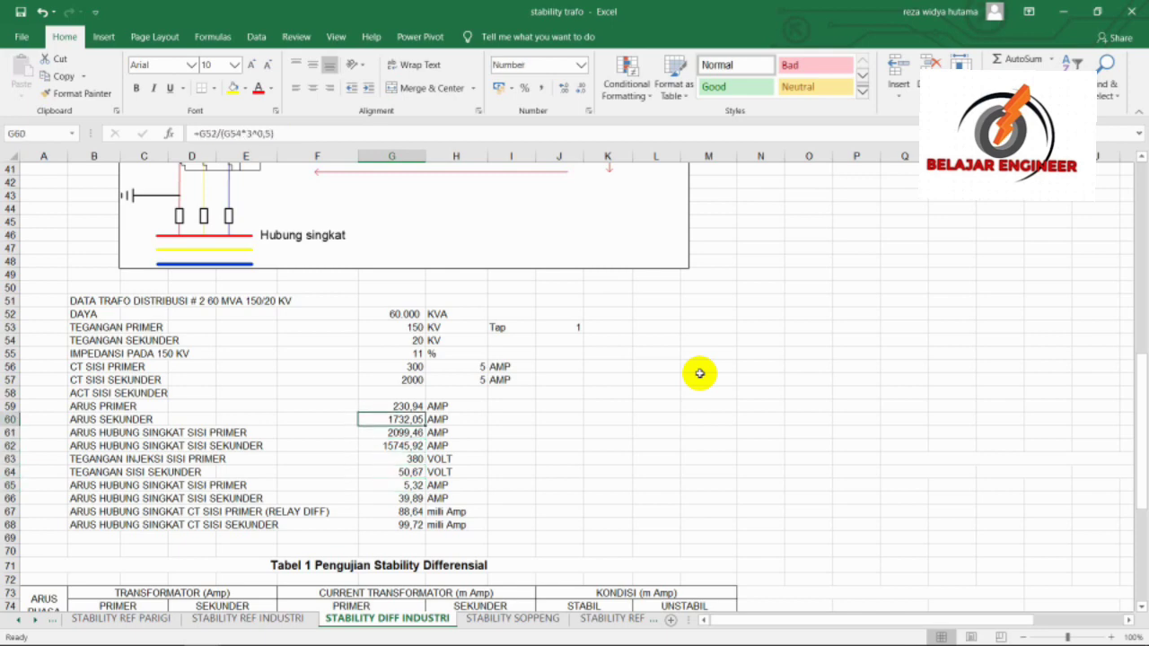
key("Up")
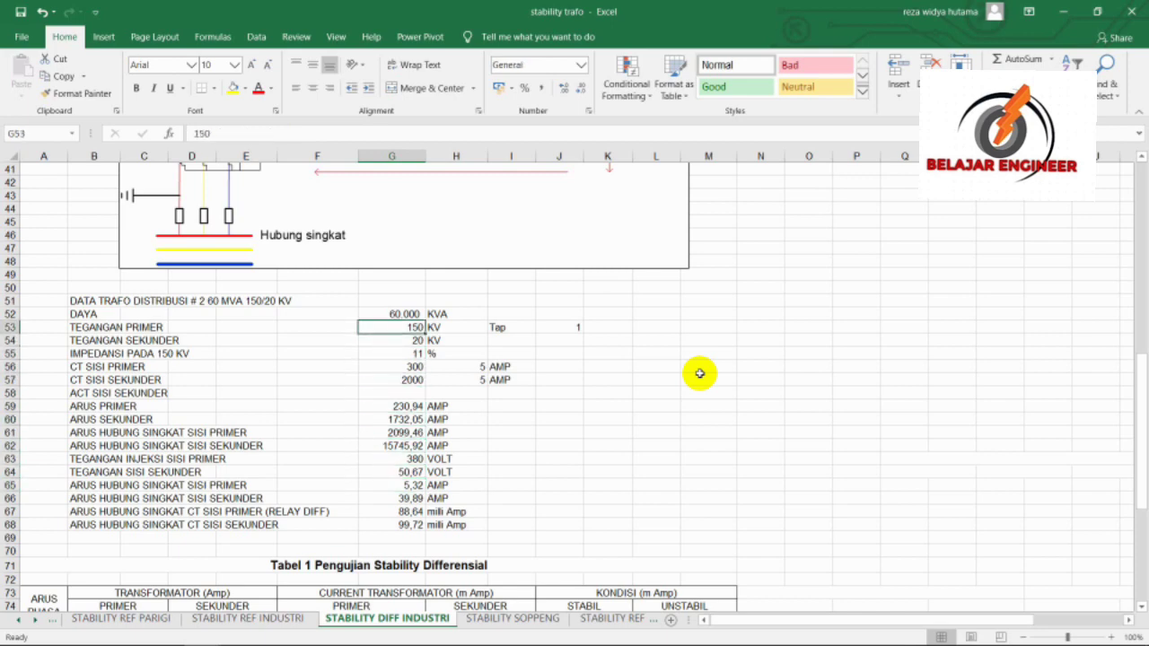
key("Down")
key("Down")
key("Down")
key("Down")
key("Down")
key("Down")
key("Down")
key("Down")
key("Down")
key("Down")
key("Down")
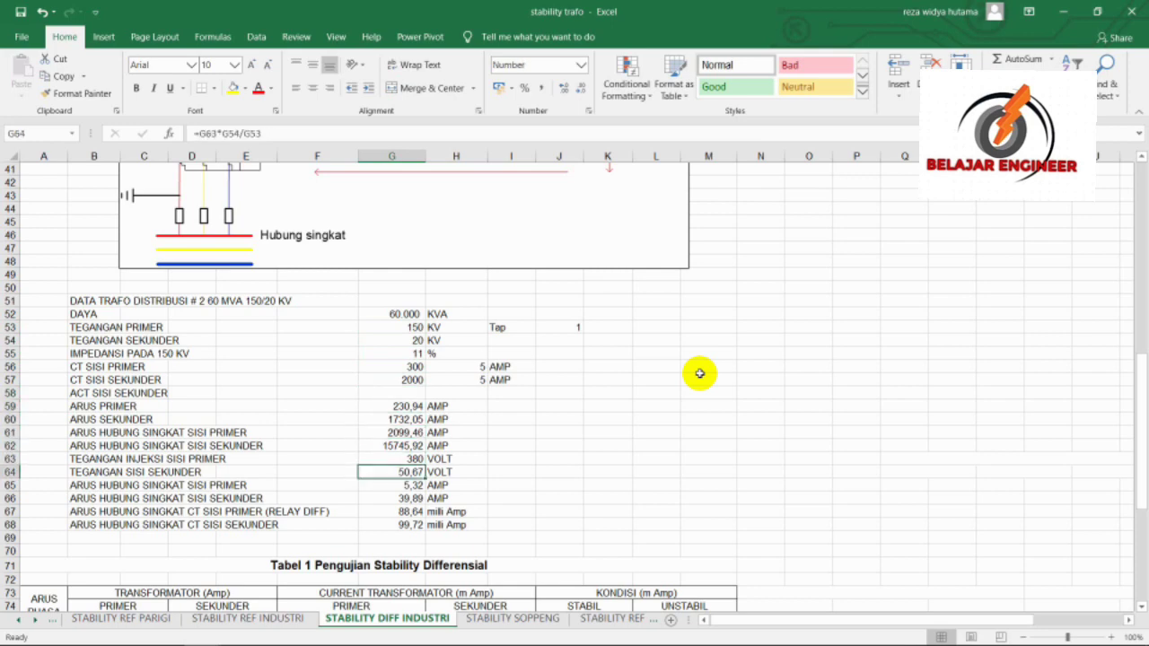
key("Down")
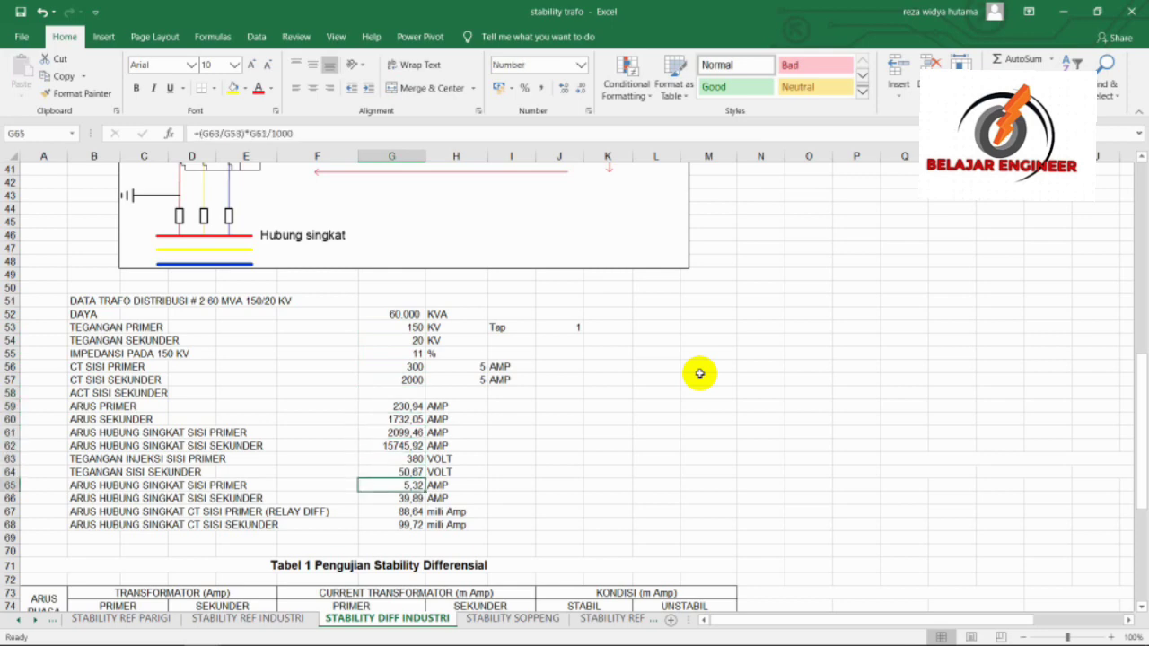
key("Up")
key("Up")
key("Up")
key("Up")
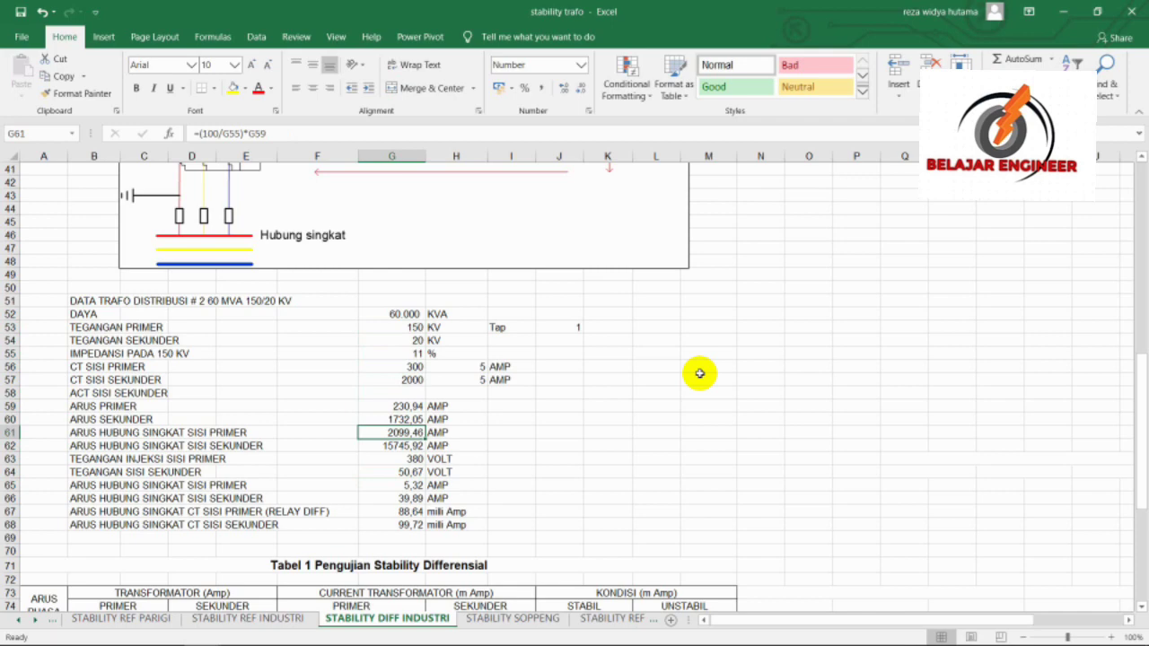
Examine the ARUS HUBUNG SINGKAT SISI SEKUNDER formula in G66 and its reference to TEGANGAN SISI SEKUNDER in G64.
key("Down")
key("Down")
key("Down")
key("Down")
key("Down")
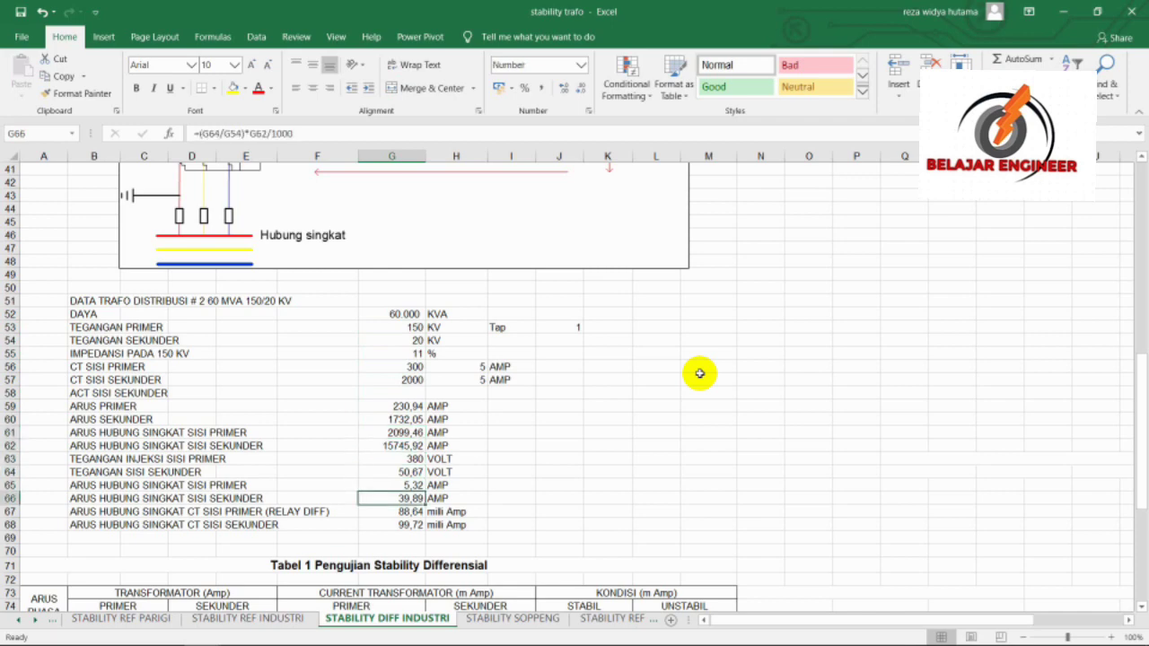
key("Up")
key("Up")
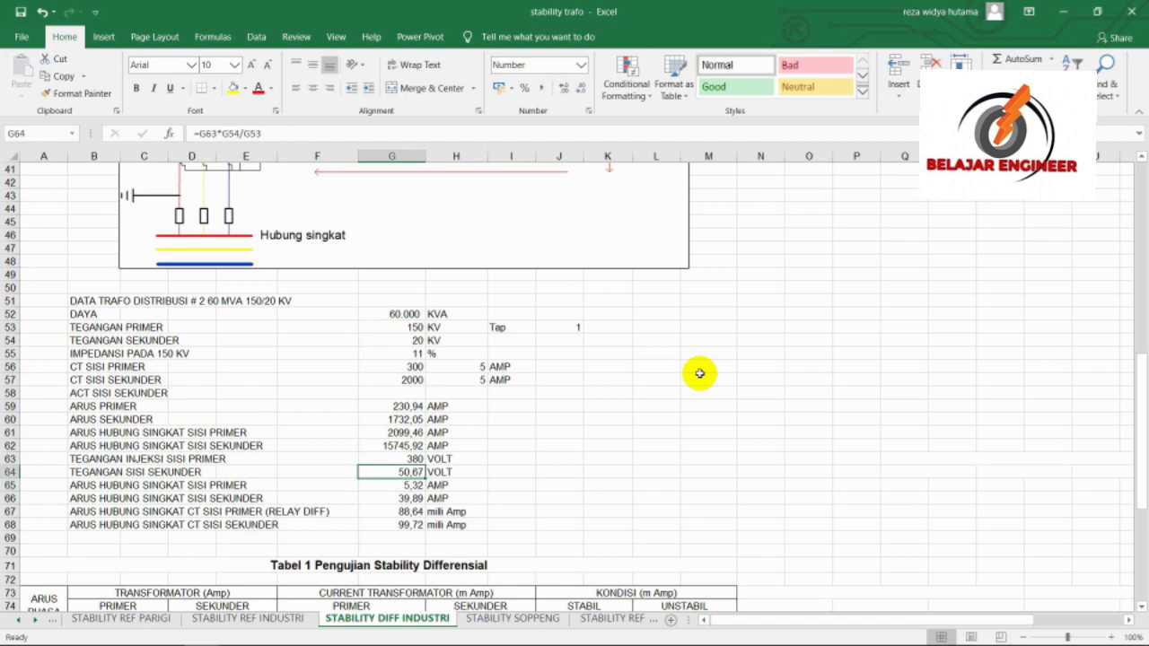
Trace the TEGANGAN SISI SEKUNDER formula in G64 back to the rated voltages in G53 and G54, returning to G64.
key("Up")
key("Up")
key("Up")
key("Up")
key("Up")
key("Up")
key("Up")
key("Up")
key("Up")
key("Up")
key("Up")
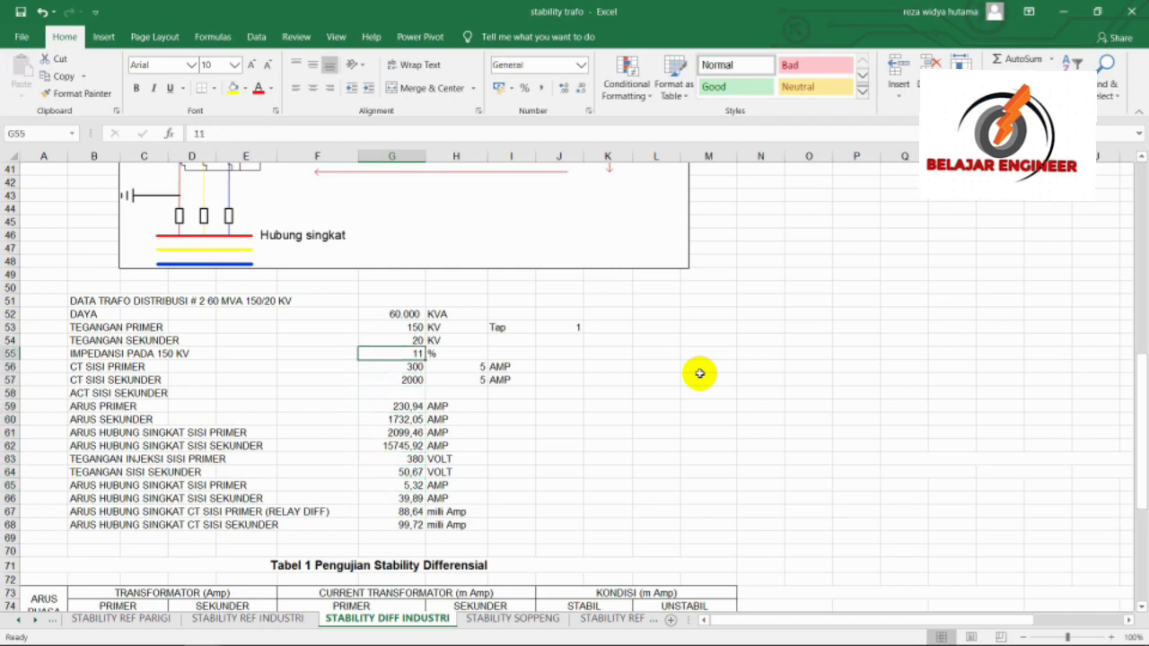
key("Down")
key("Down")
key("Down")
key("Down")
key("Down")
key("Down")
key("Down")
key("Down")
key("Down")
key("Down")
key("Down")
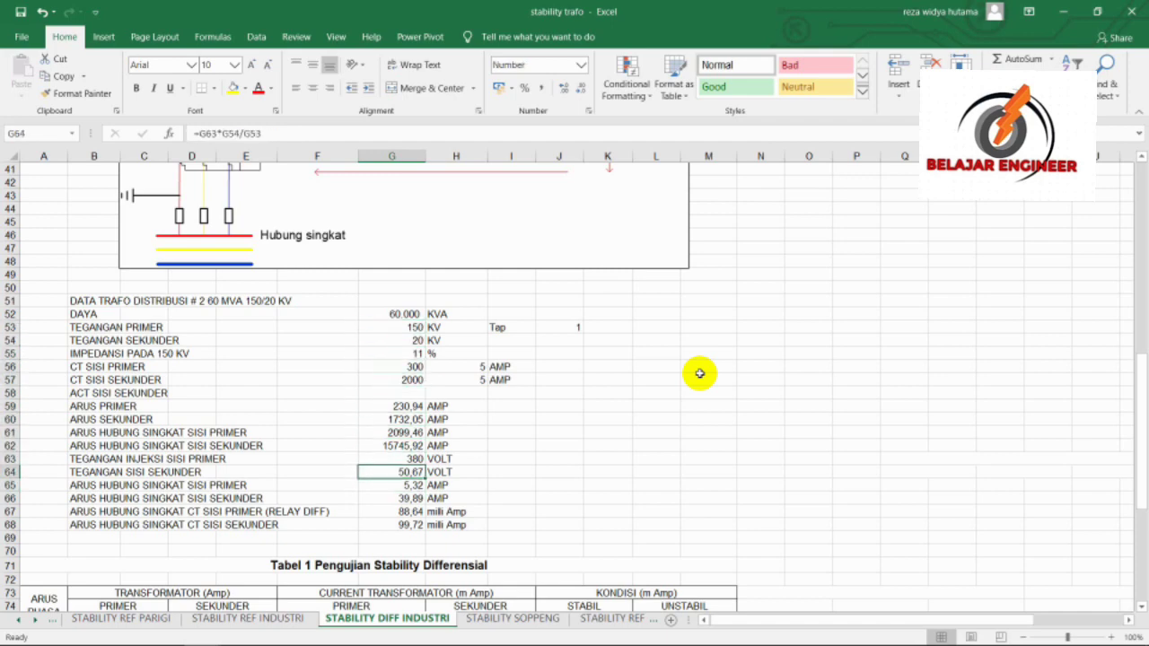
Compare the short-circuit current formulas in G65 and G66 with the secondary voltage in G64 and the CT formula in G67.
key("Down")
key("Down")
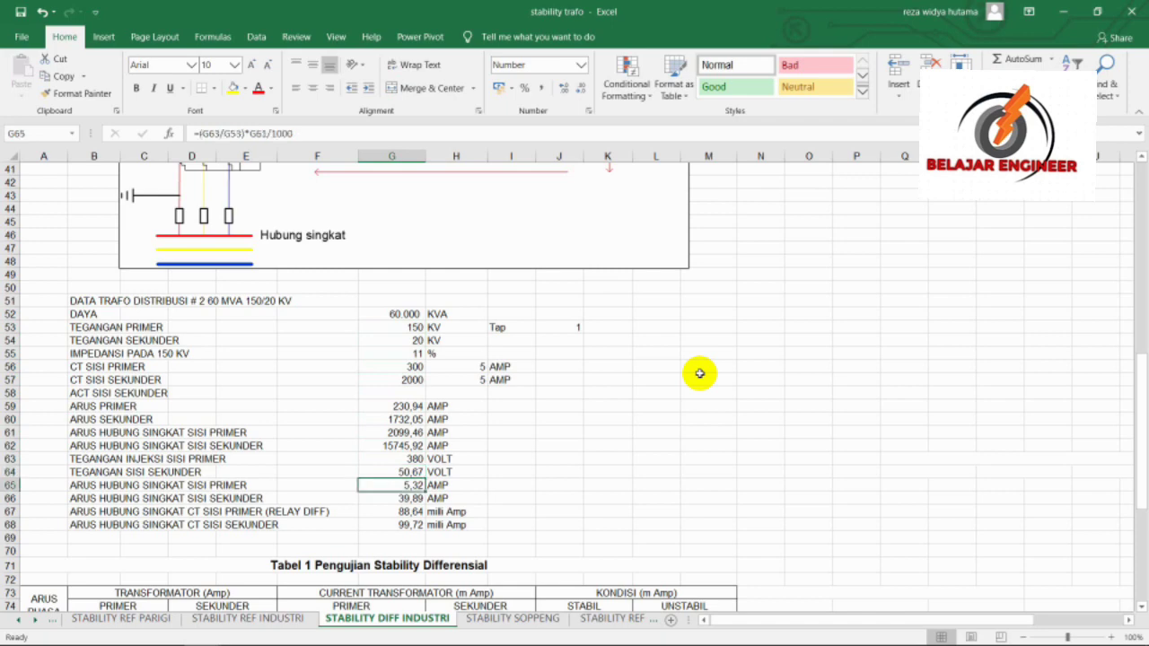
key("Up")
key("Up")
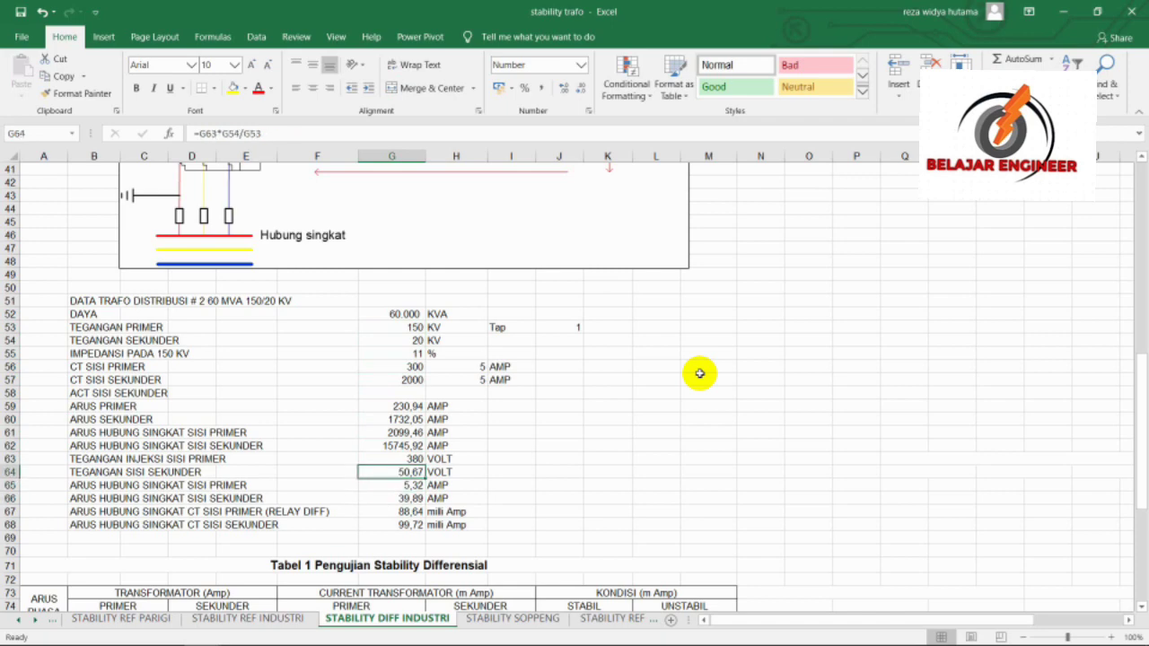
key("Down")
key("Down")
key("Down")
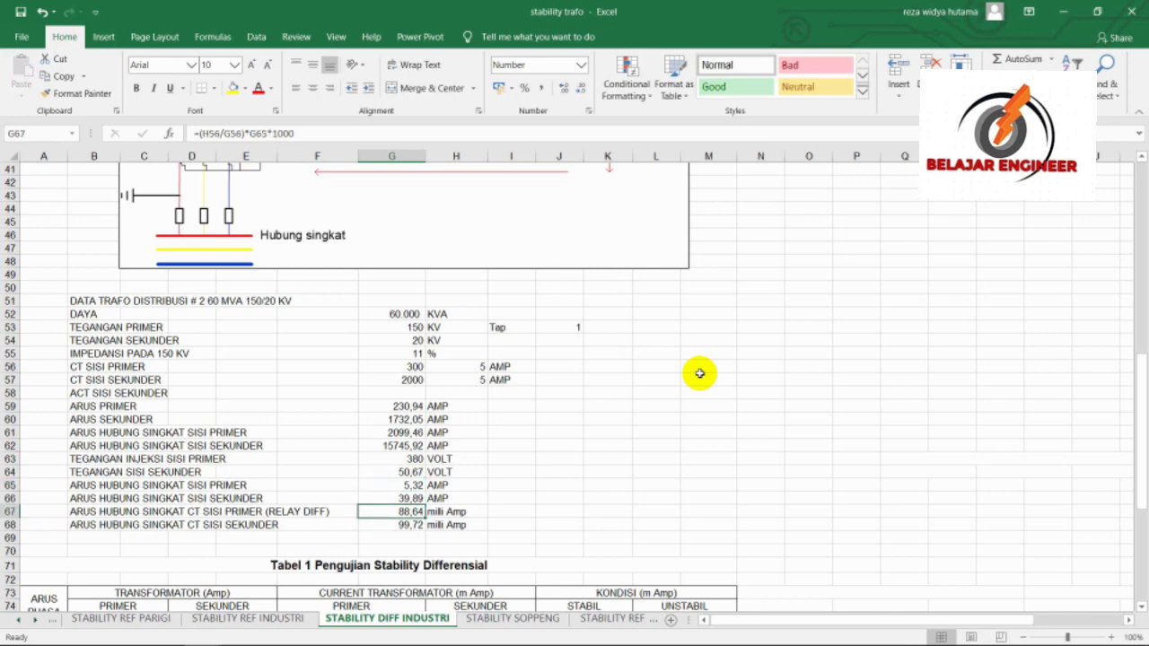
key("Up")
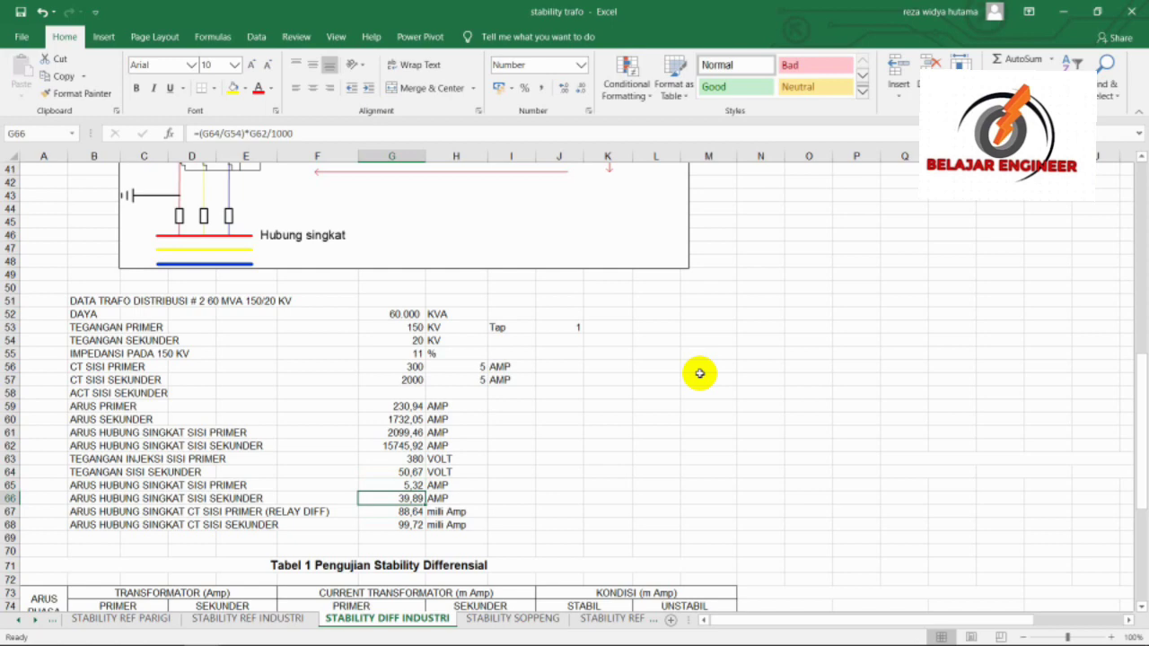
Examine the ARUS HUBUNG SINGKAT CT SISI PRIMER (RELAY DIFF) row 67, from its label to its unit and the G67 formula.
key("Down")
key("Left")
key("Left")
key("Left")
key("Left")
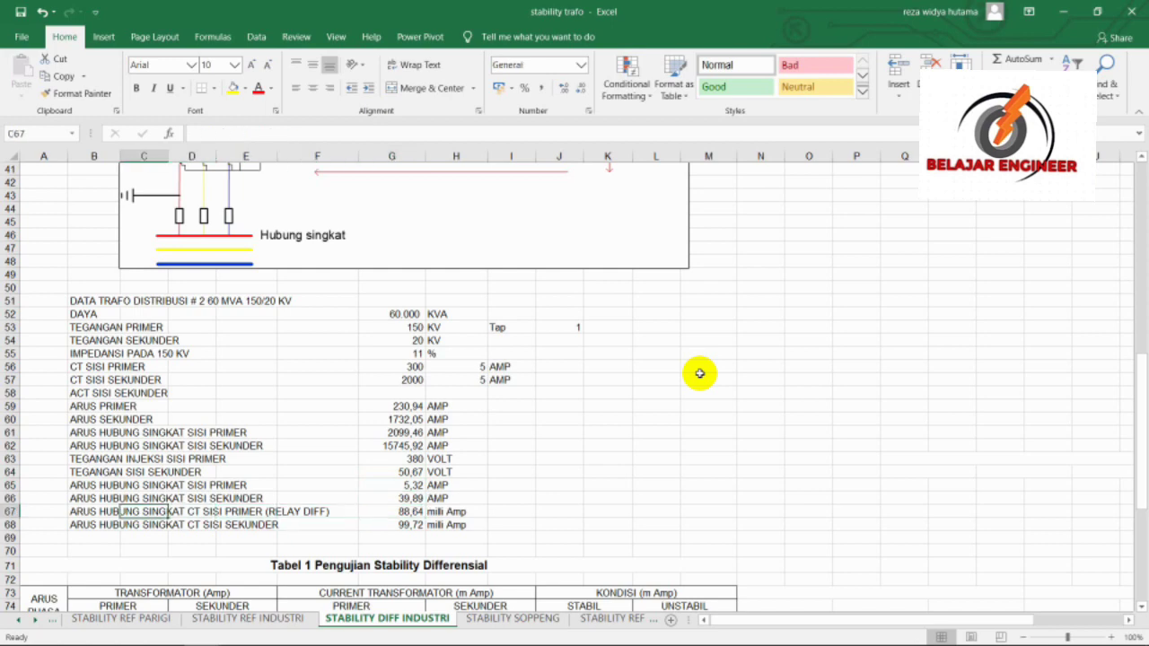
key("Right")
key("Right")
key("Right")
key("Right")
key("Right")
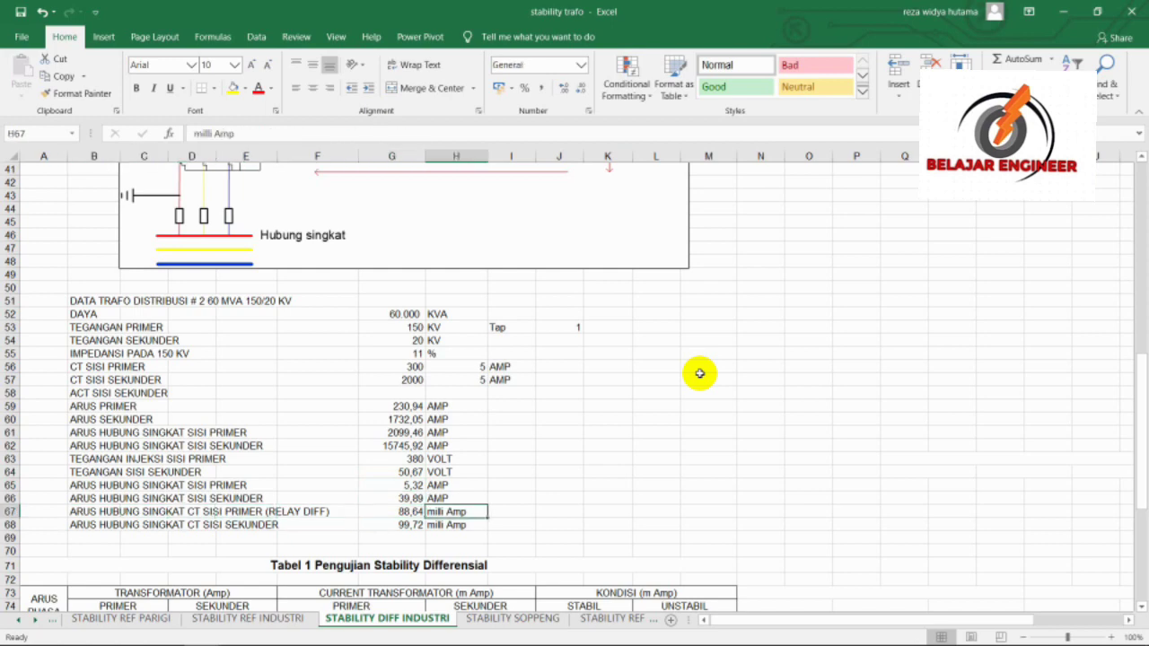
key("Left")
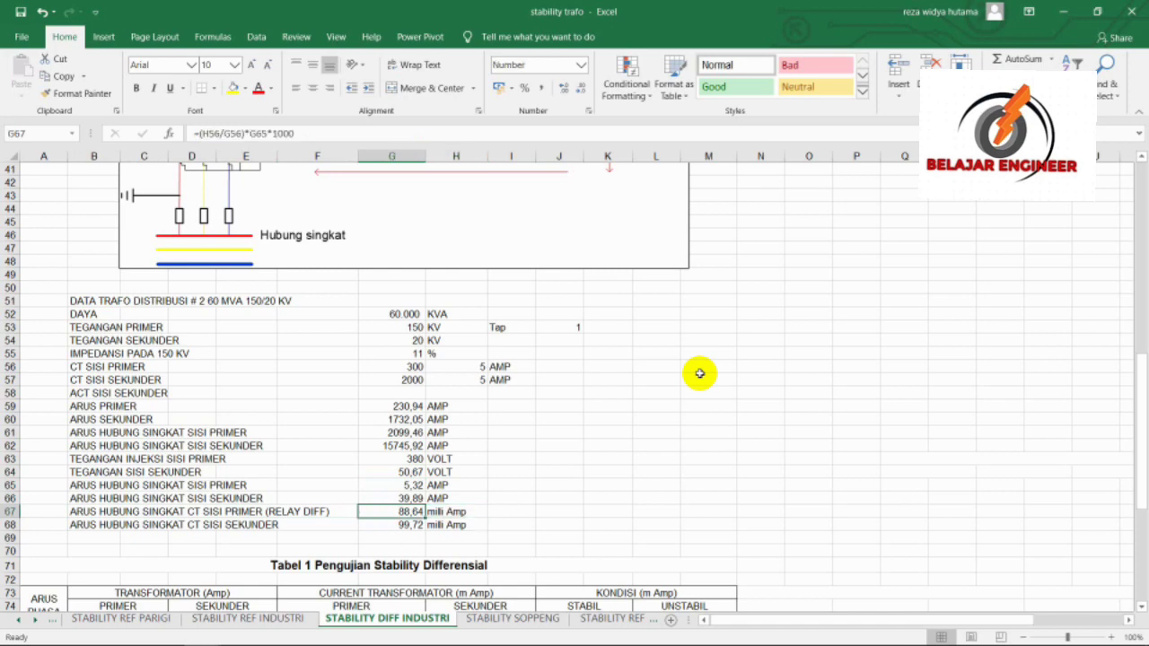
Trace the G67 formula to the primary short-circuit current in G65 and the CT SISI PRIMER ratio in G56 and H56.
key("Up")
key("Up")
key("Down")
key("Down")
key("Up")
key("Up")
key("Up")
key("Up")
key("Up")
key("Up")
key("Up")
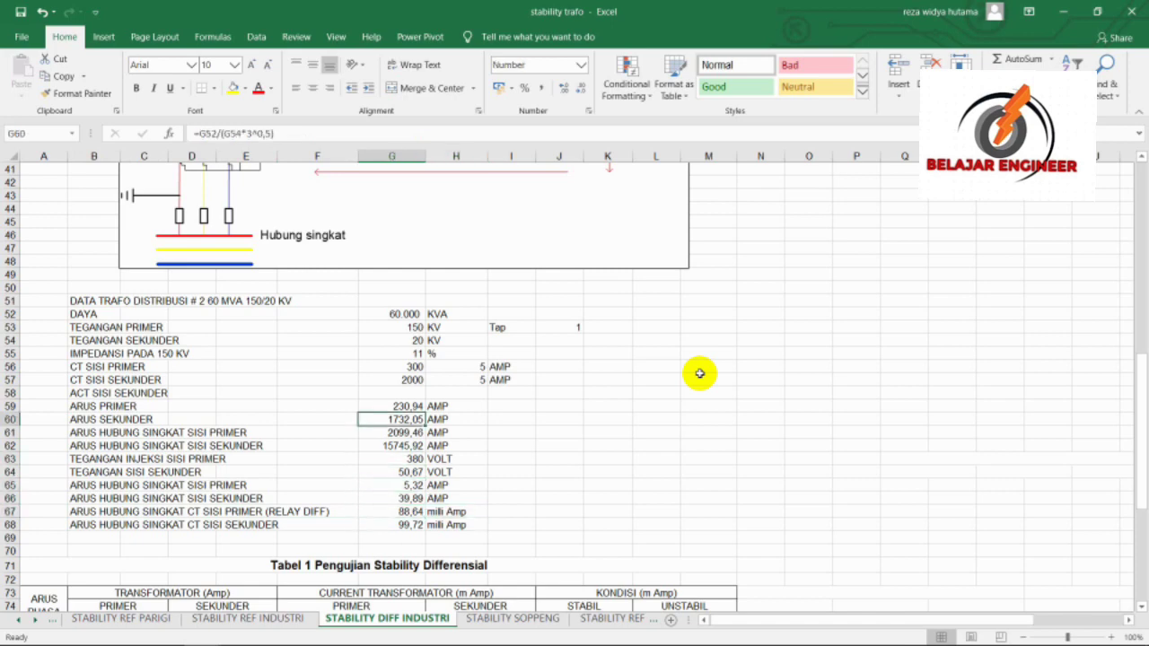
key("Up")
key("Up")
key("Up")
key("Up")
key("Right")
key("Down")
key("Down")
key("Down")
key("Down")
key("Down")
key("Down")
key("Down")
key("Down")
key("Down")
key("Down")
key("Down")
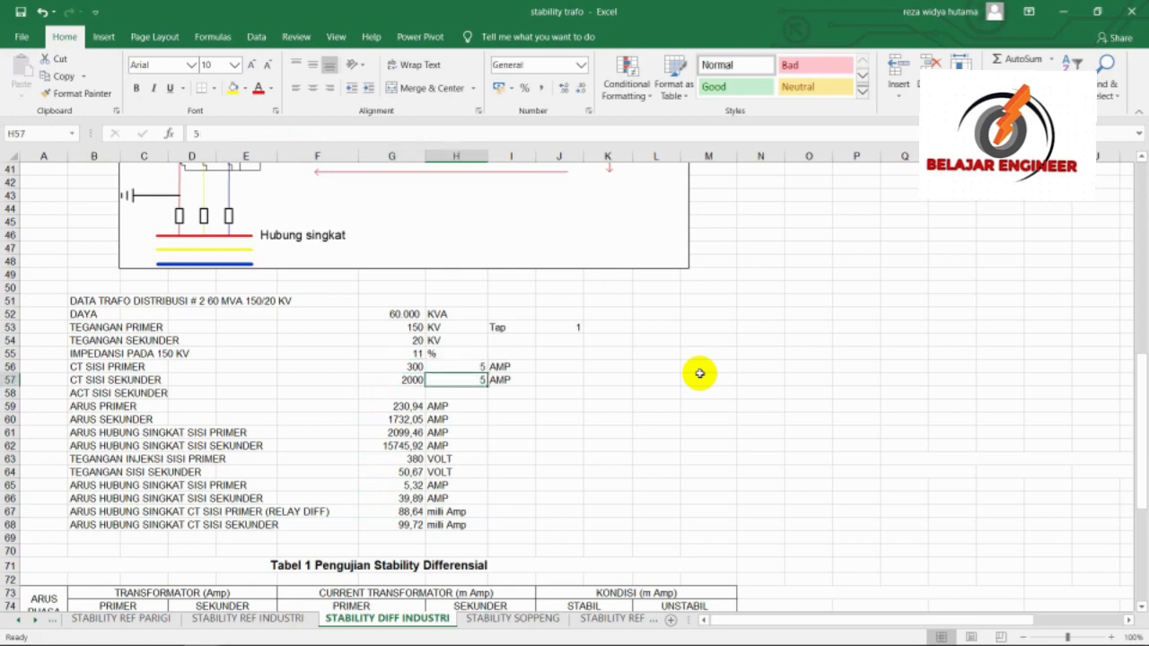
key("Left")
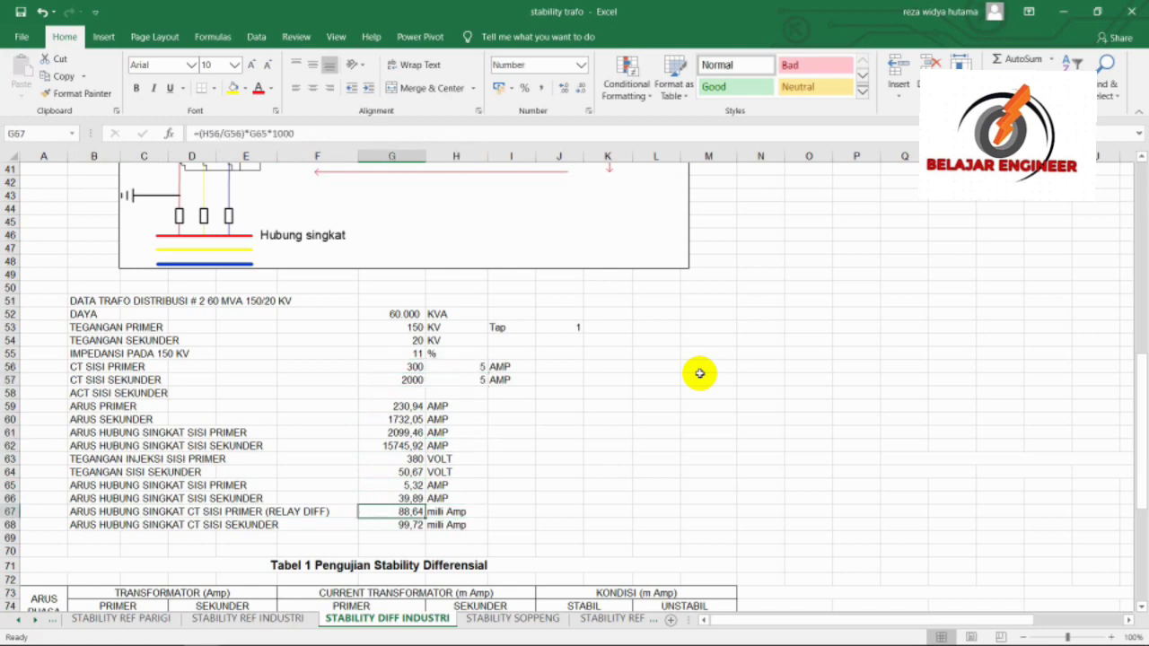
Check the unit of the primary CT current in row 67 and examine the secondary CT current formula in G68.
key("shift+Right")
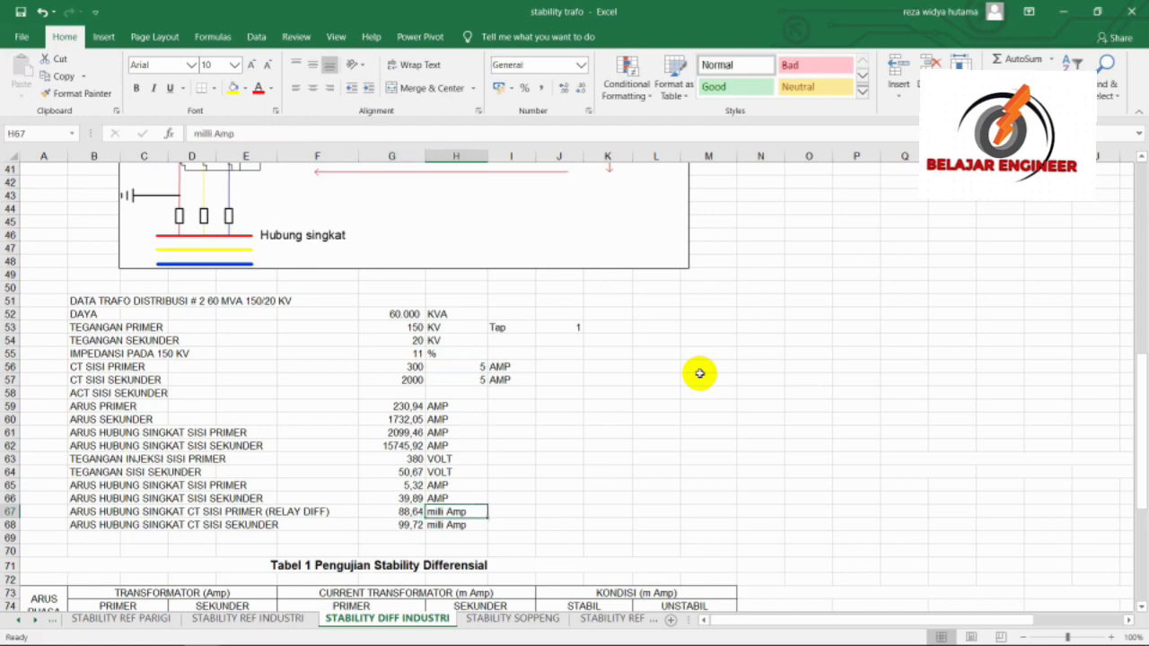
key("shift+Left")
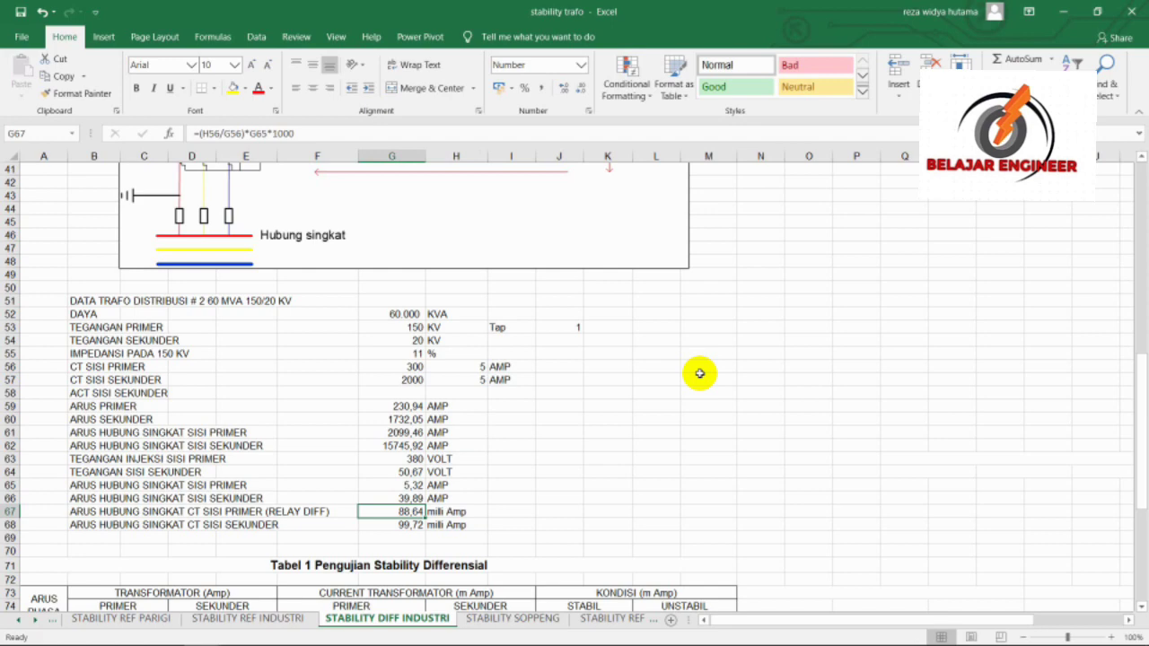
key("Down")
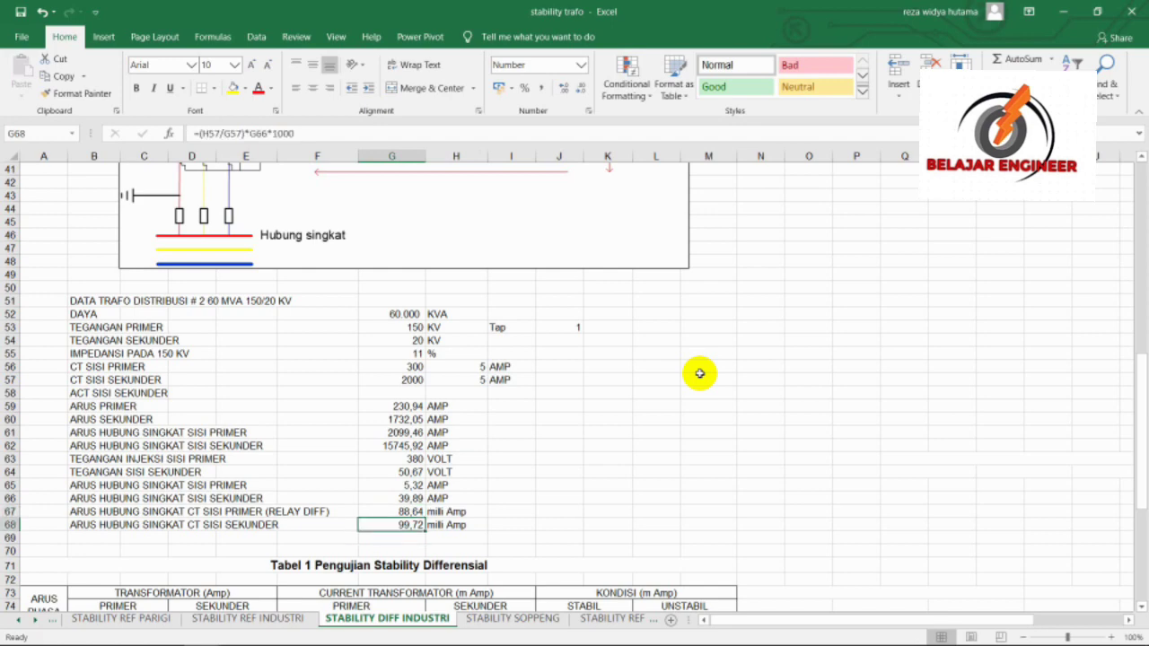
key("Up")
Bring the Tabel 1 Pengujian Stability Differensial results table into view below the calculations.
key("Down")
key("Down")
key("Down")
key("Down")
key("Down")
key("Down")
key("Down")
key("Down")
key("Down")
key("Down")
key("Down")
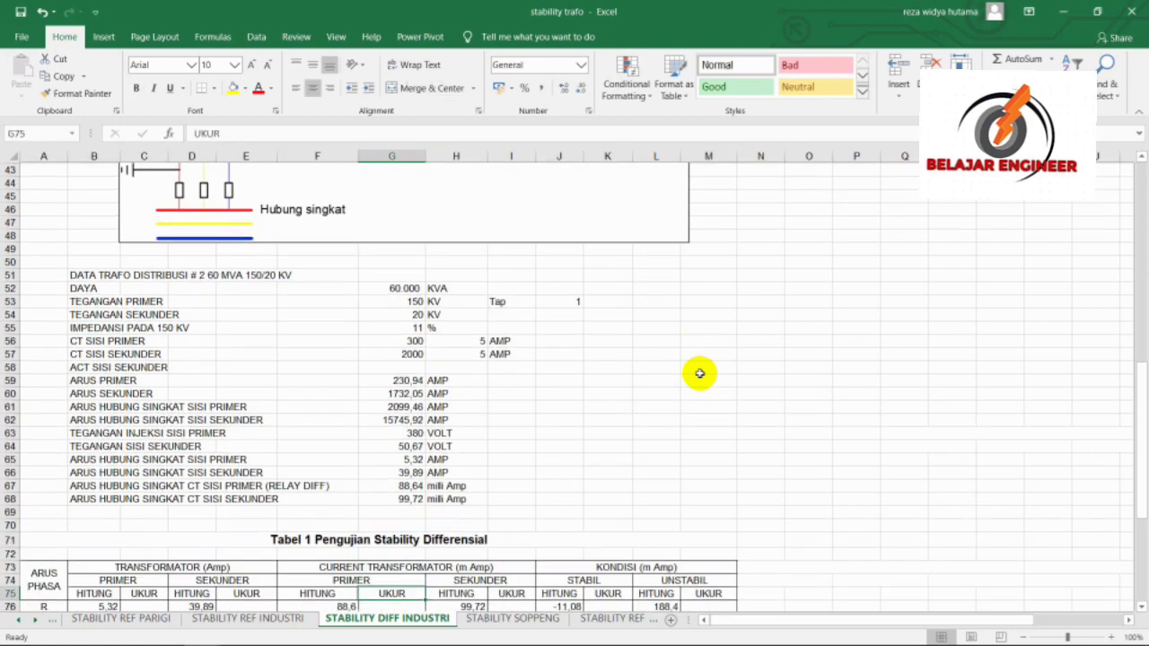
key("Down")
key("Down")
key("Left")
key("Left")
key("Left")
key("Left")
key("Left")
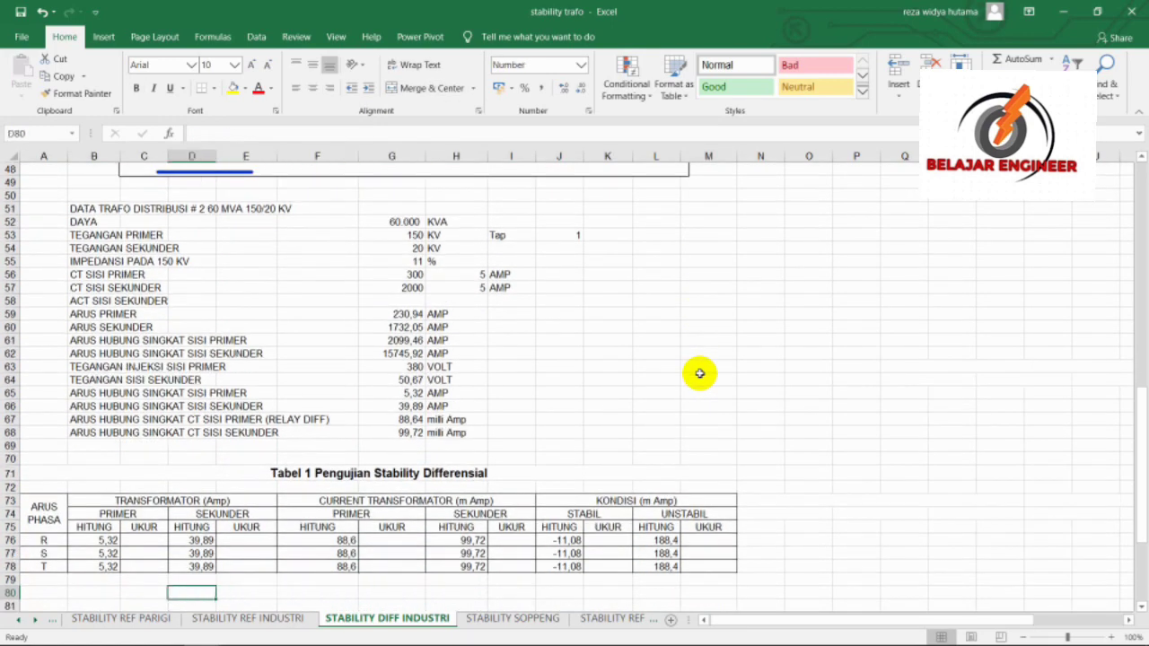
Look over the TRANSFORMATOR primary and secondary HITUNG and UKUR columns of Tabel 1.
key("Left")
key("Right")
key("Right")
key("Right")
key("Up")
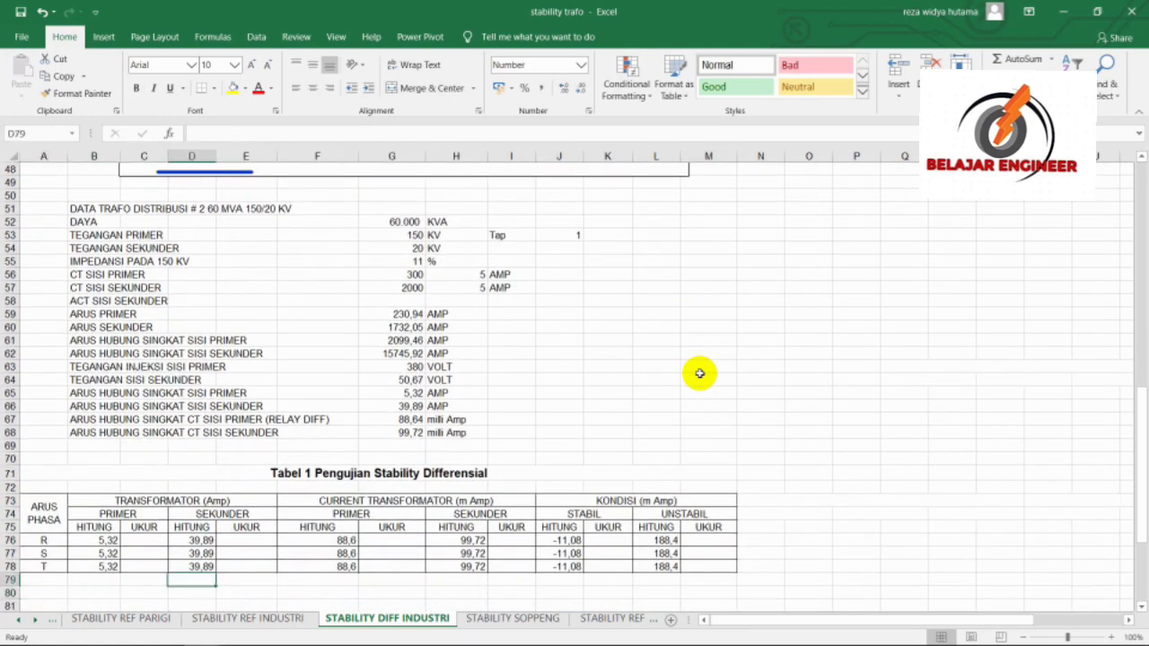
key("Left")
key("Right")
key("Right")
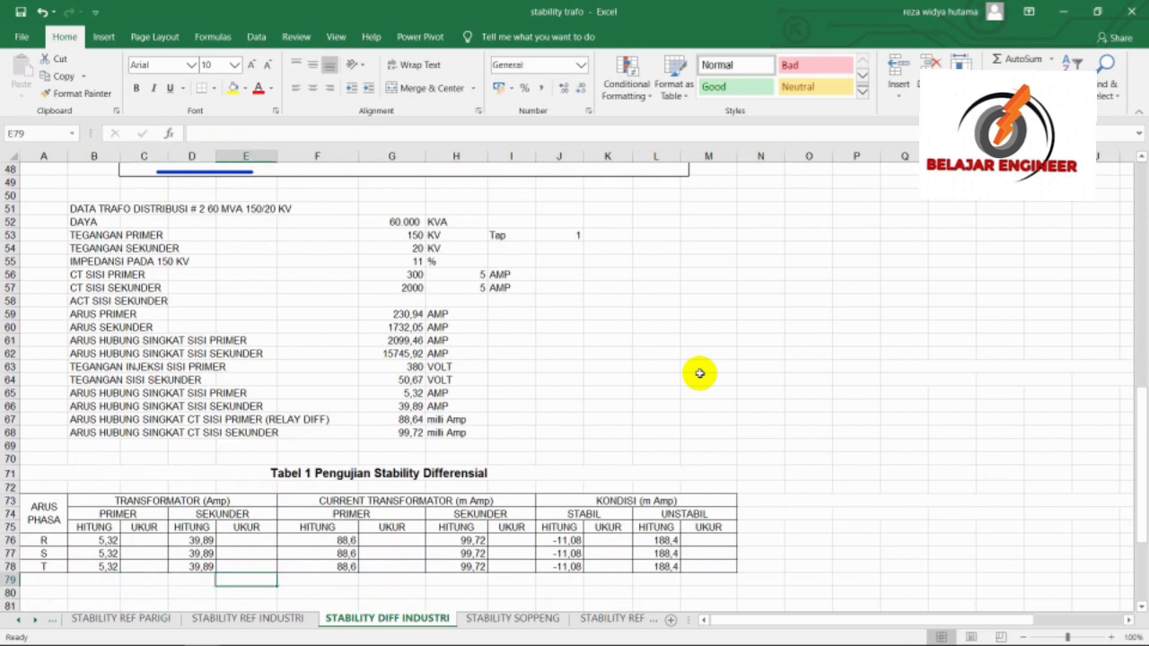
key("Left")
key("Left")
key("Left")
key("Right")
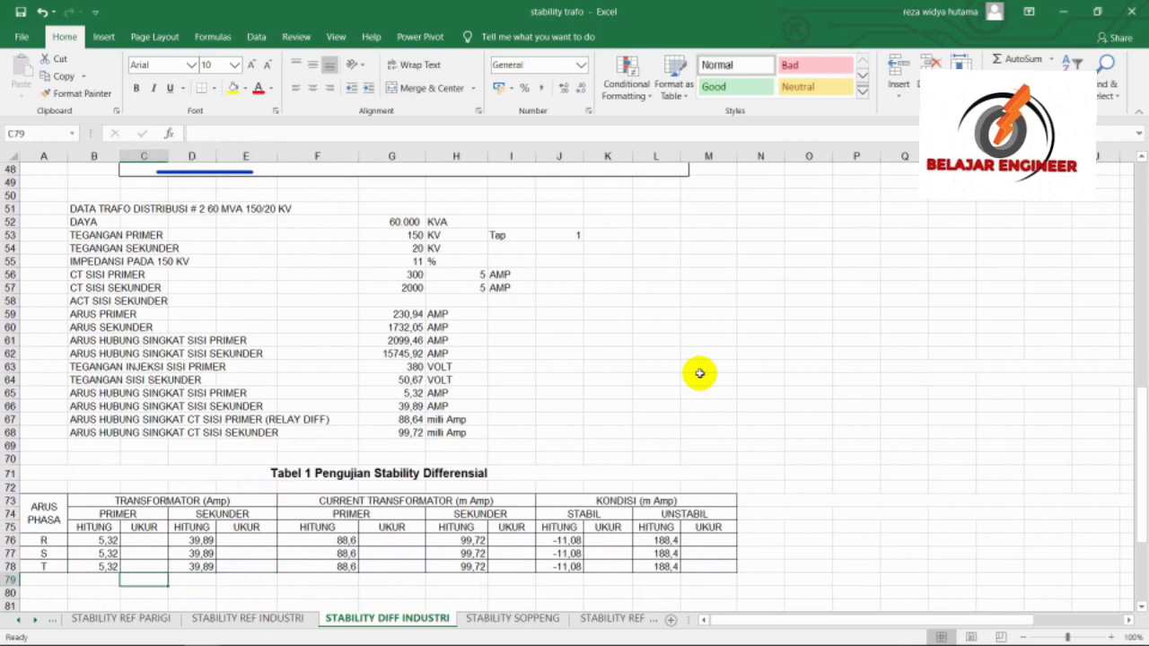
key("Left")
key("Right")
key("Left")
key("Right")
key("Right")
key("Left")
key("Left")
Examine the primary HITUNG formula in B76 and B77 and the neighbouring UKUR column of Tabel 1.
key("Up")
key("Up")
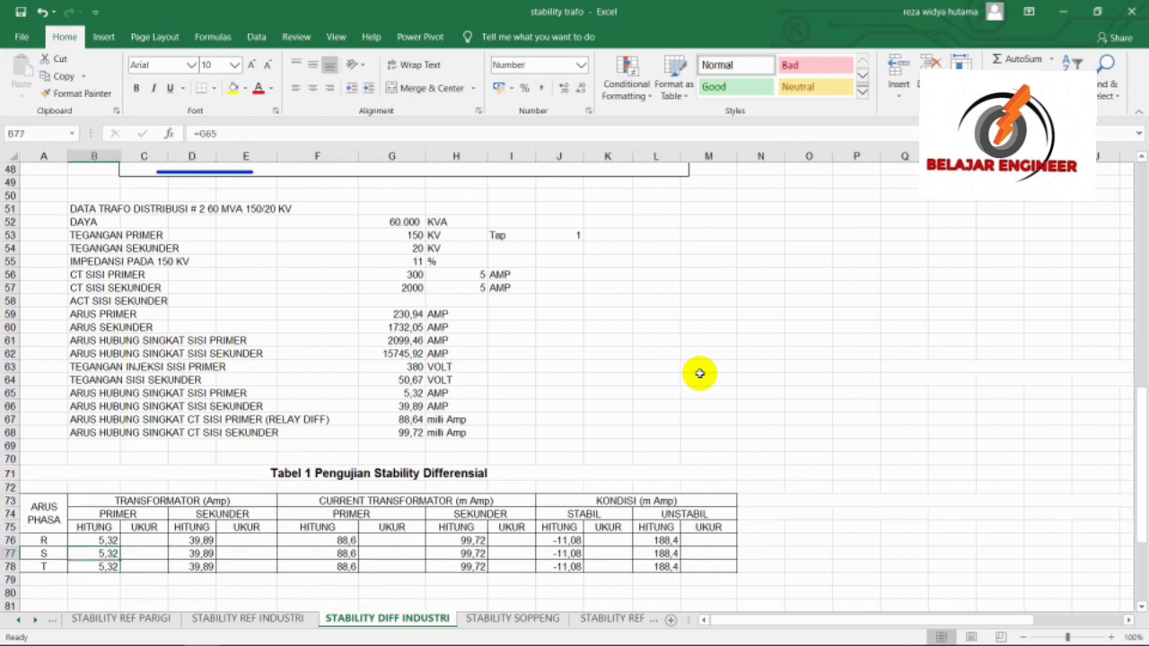
key("Up")
key("Right")
key("Right")
key("Right")
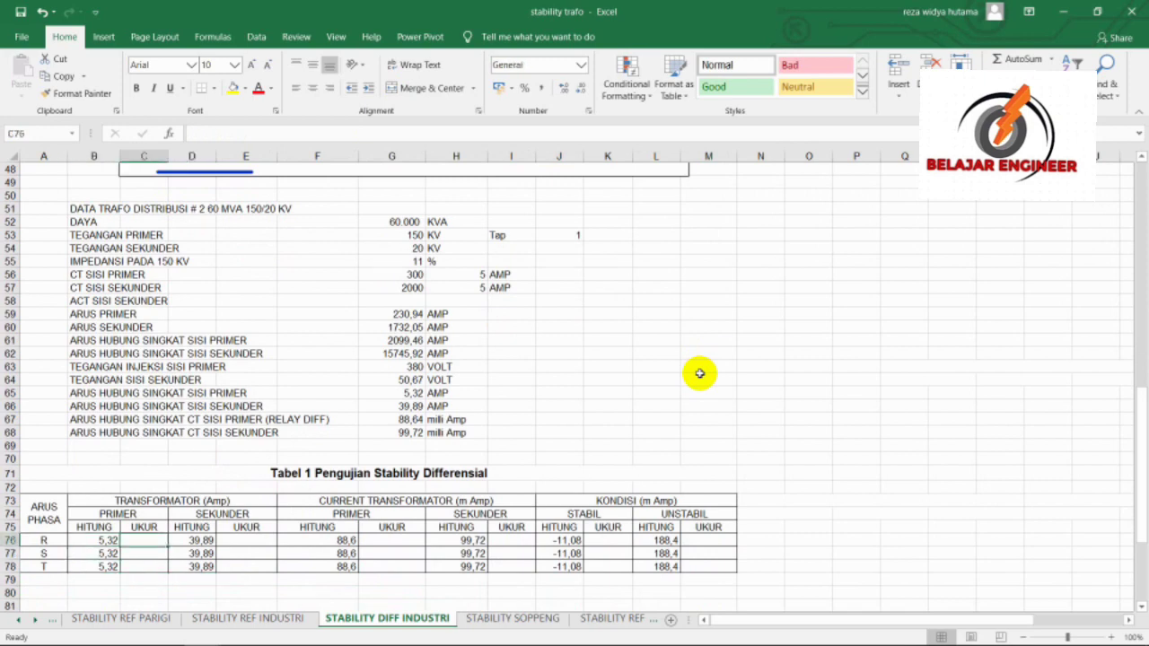
key("Left")
key("Left")
key("Up")
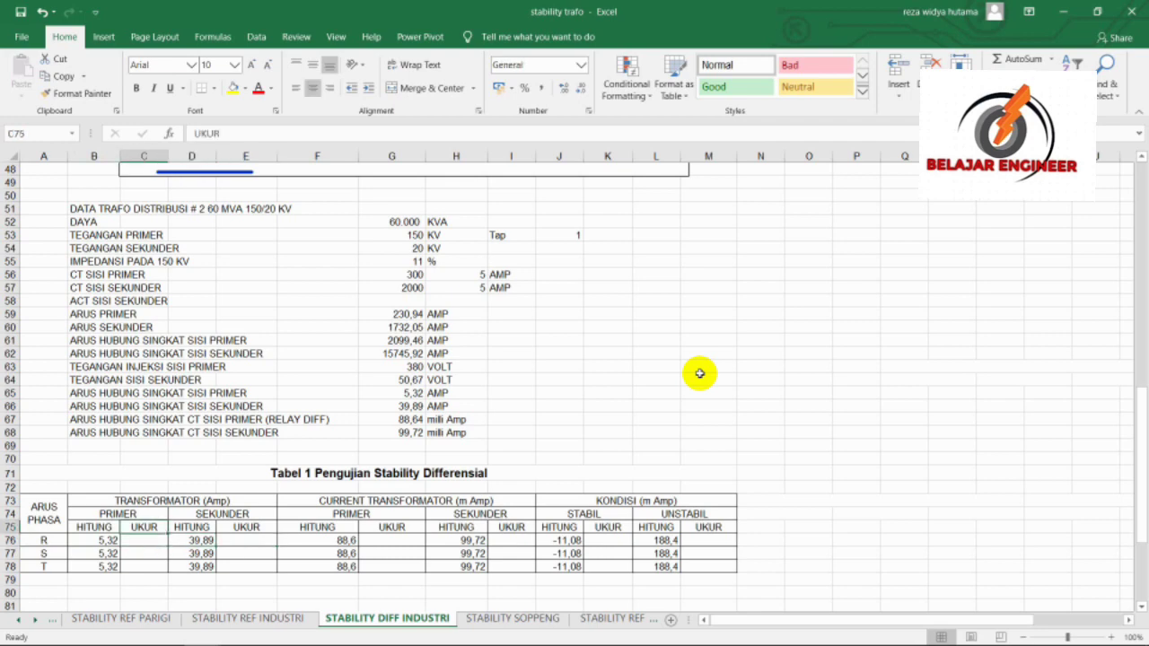
key("Left")
key("Down")
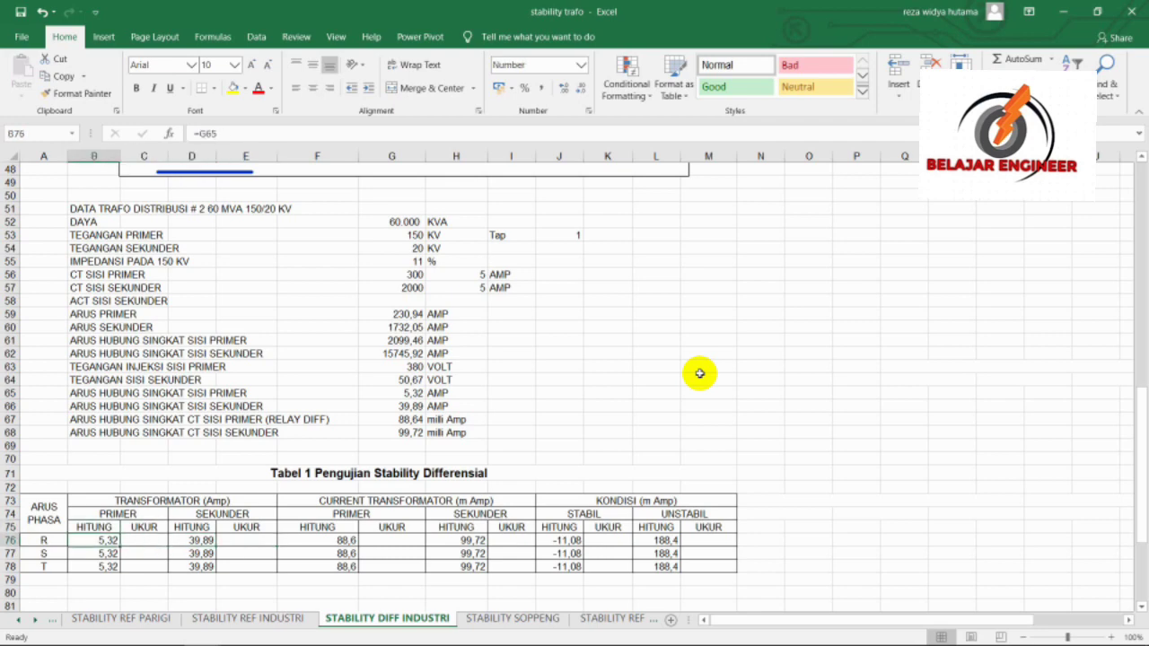
Enter 5,3 in C76 as the measured primary transformer current for phase R.
key("Right")
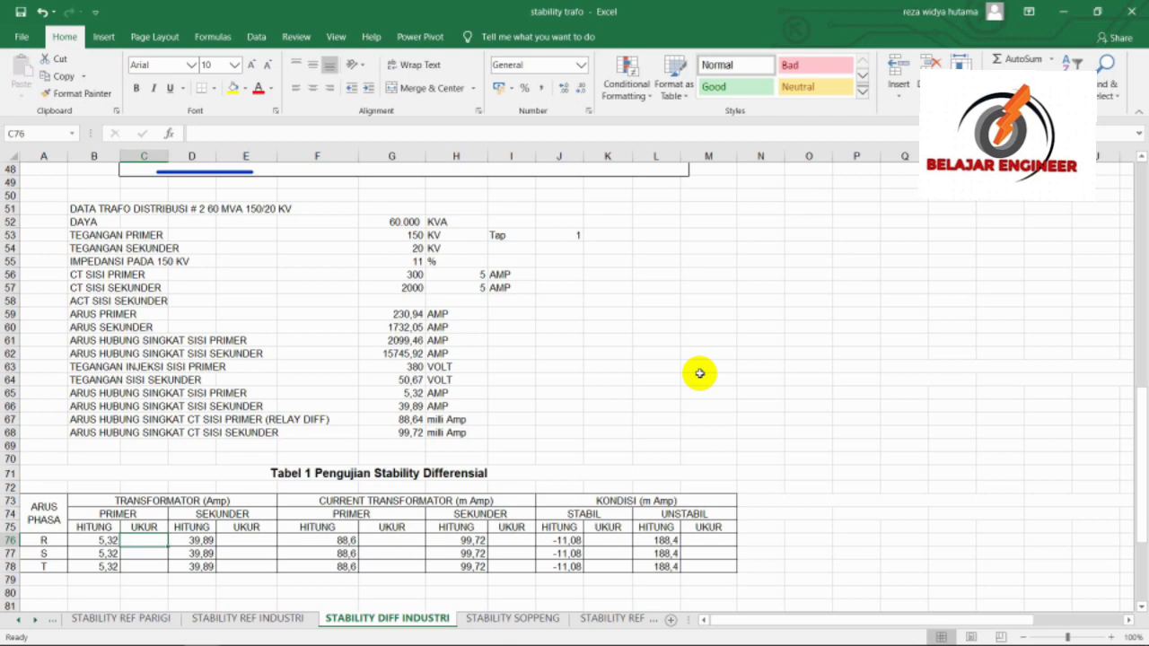
type("5,3")
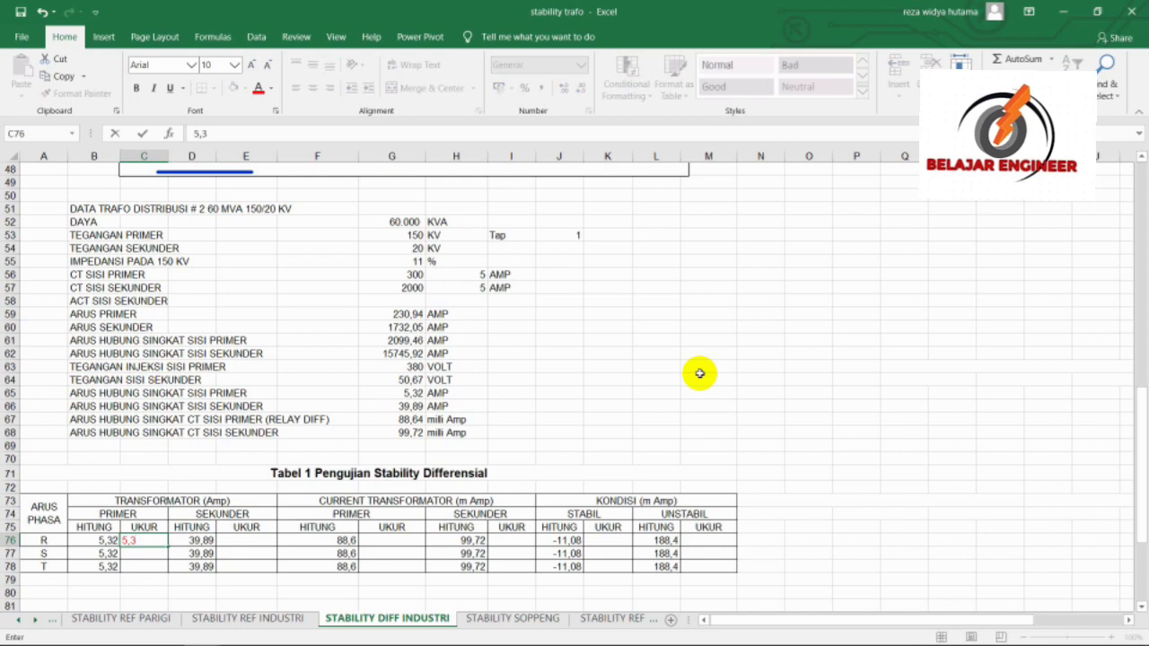
key("Return")
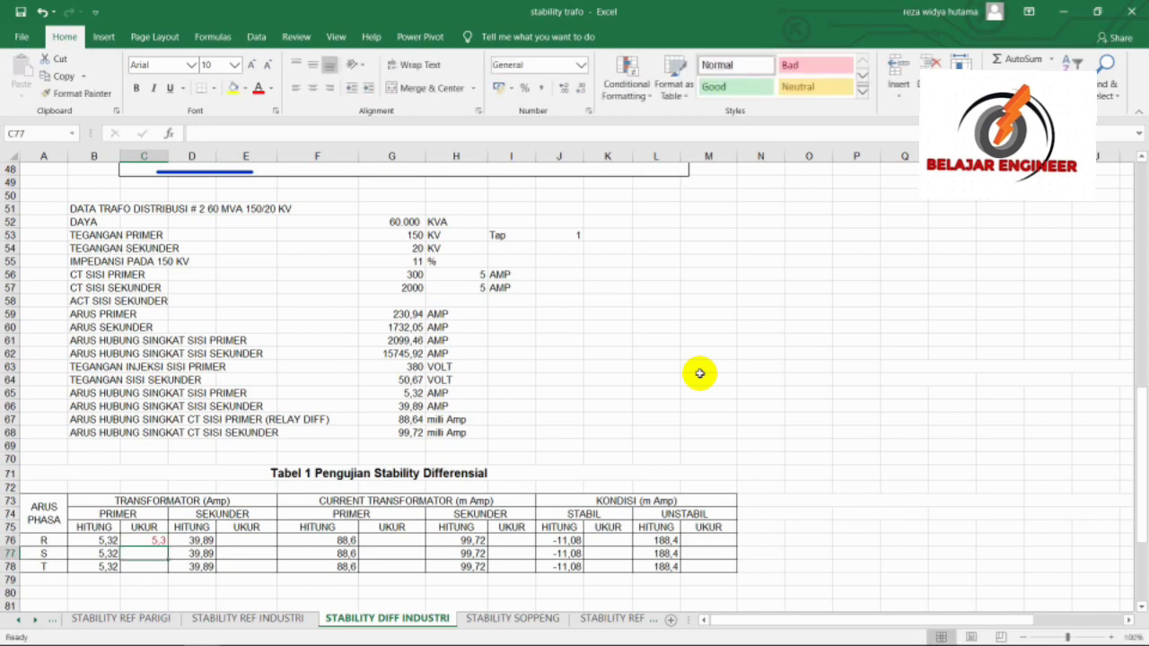
Copy the phase R measured primary current from C76 to phases S and T in C77 and C78.
key("Up")
key("Return")
key("Up")
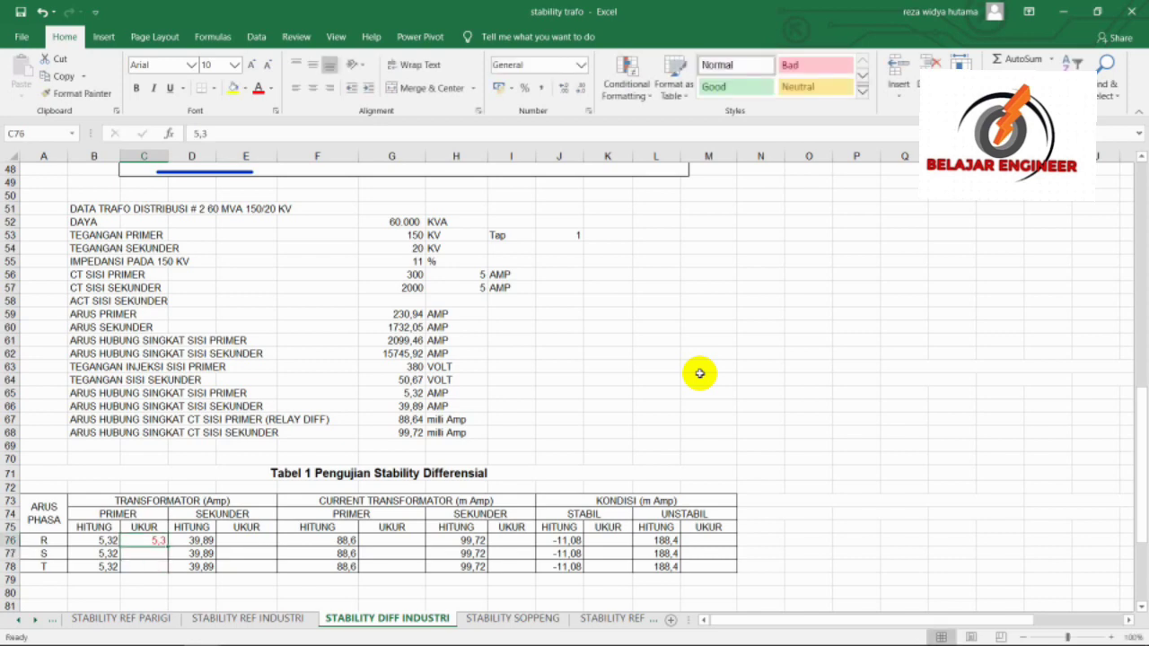
key("ctrl+c")
key("Down")
key("shift+Down")
key("ctrl+v")
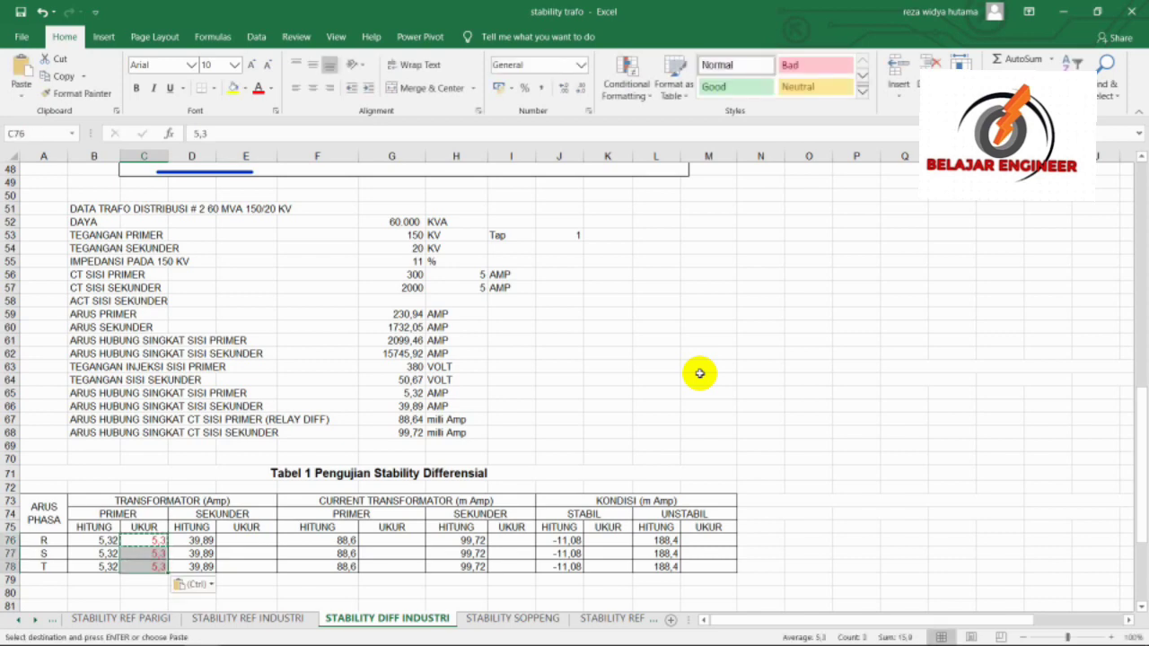
Consult the short-circuit point in the wiring diagram and enter 40 in E76 as the measured secondary current for phase R.
key("Up")
key("Right")
key("Right")
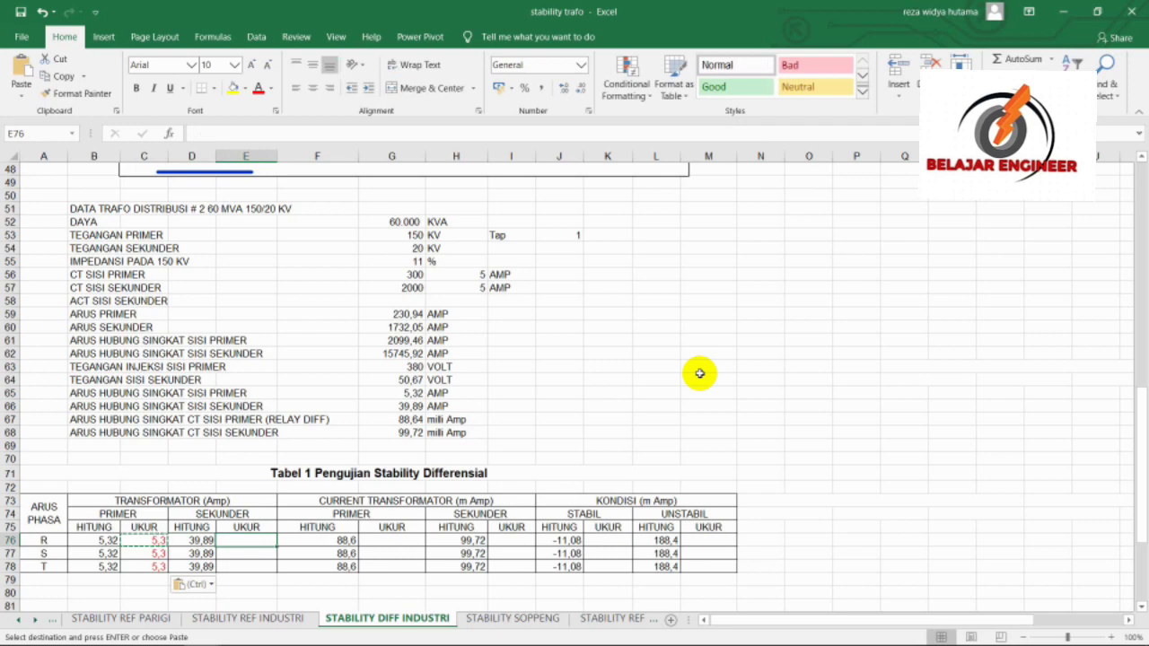
key("Page_Up")
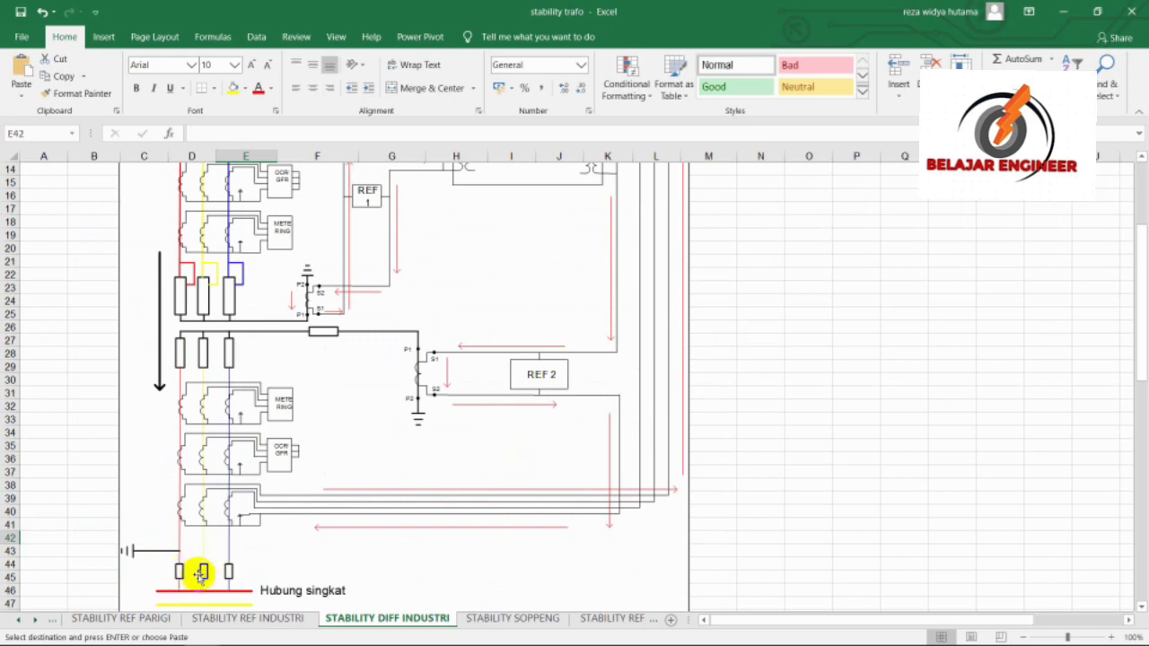
key("Page_Down")
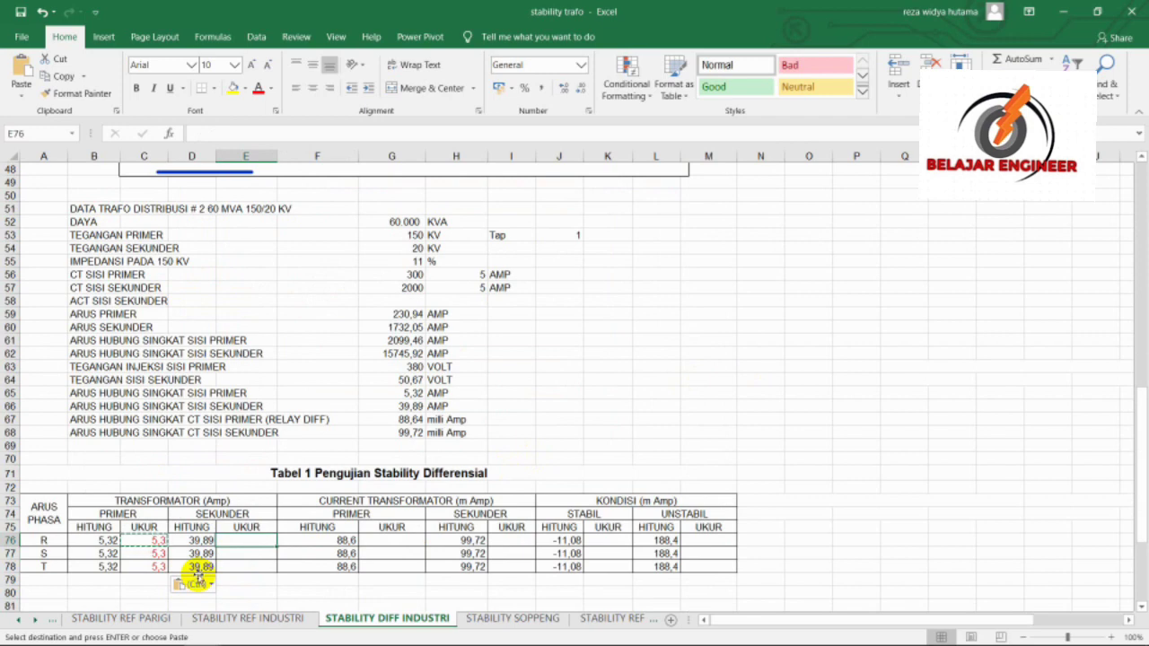
key("Down")
key("Up")
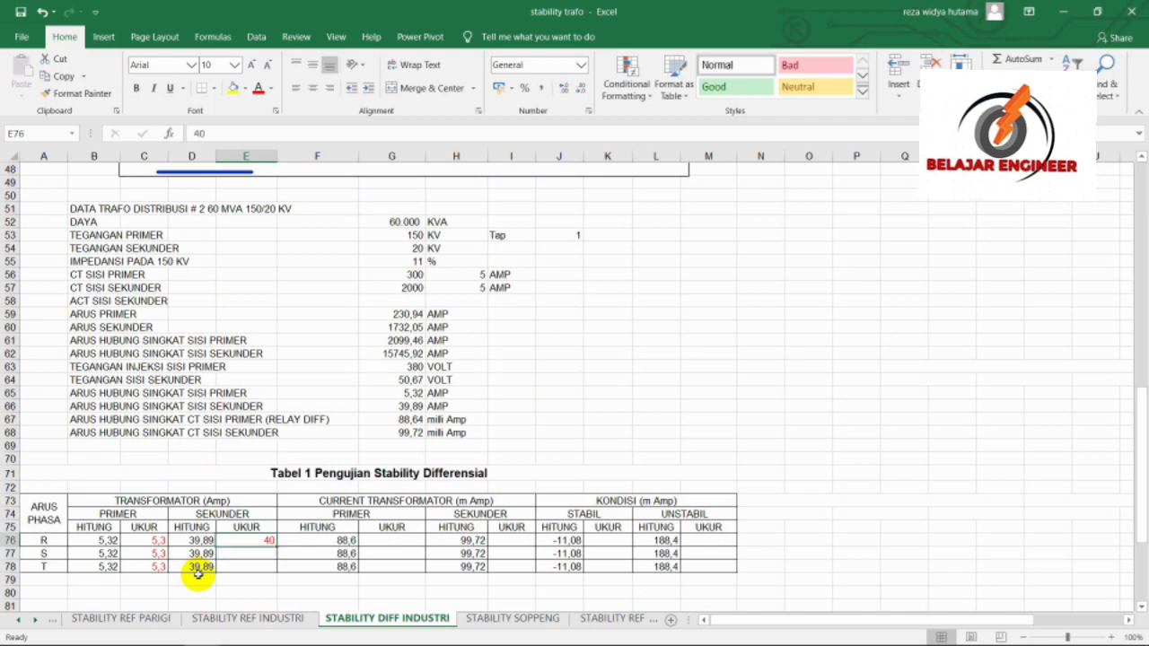
Copy the phase R measured secondary current from E76 to phases S and T in E77 and E78.
key("ctrl+c")
key("shift+Down")
key("shift+Down")
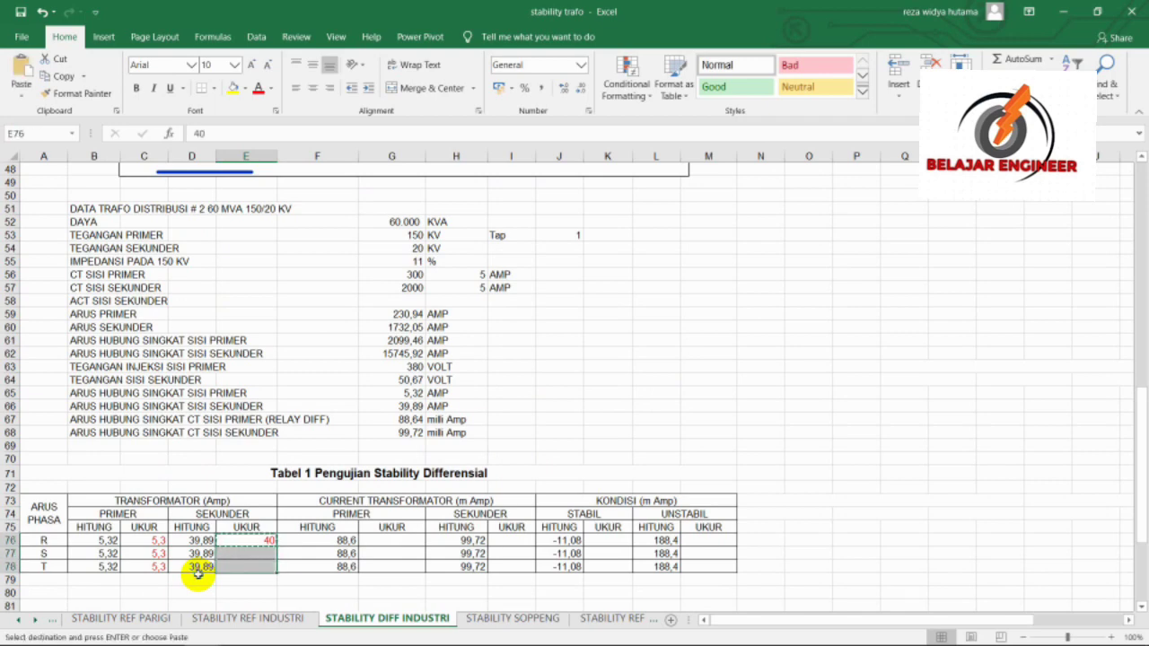
key("ctrl+v")
key("Left")
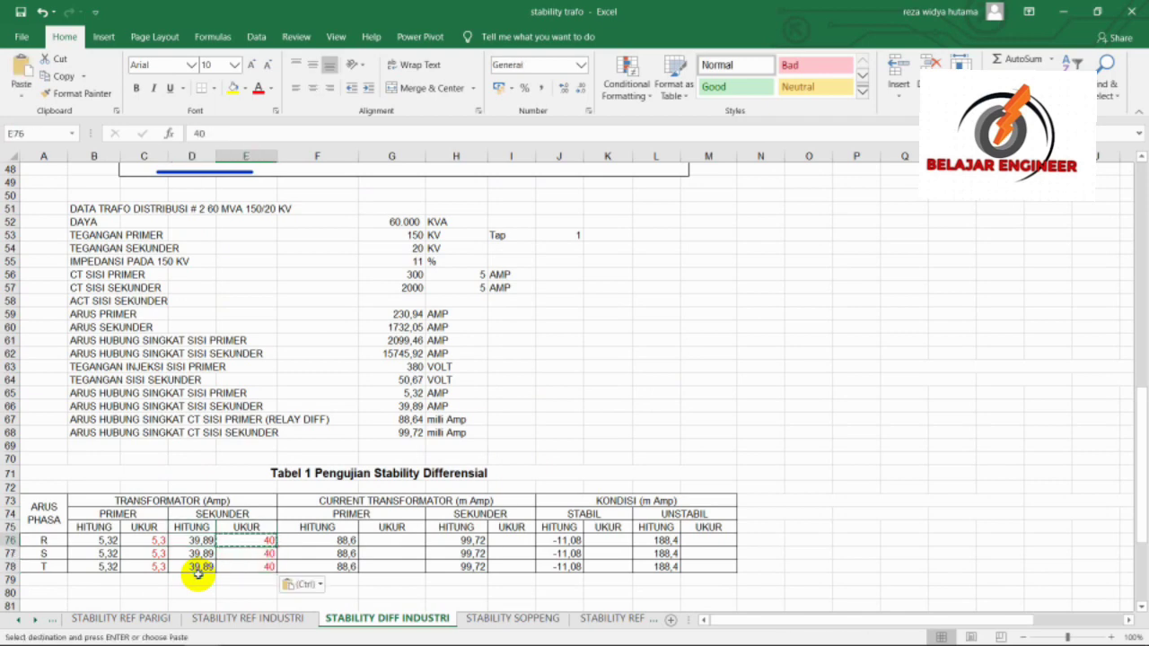
Change the phase R measured secondary transformer current in E76 to 37 and copy it to phases S and T in E77 and E78.
key("Right")
type("37")
key("ctrl+Return")
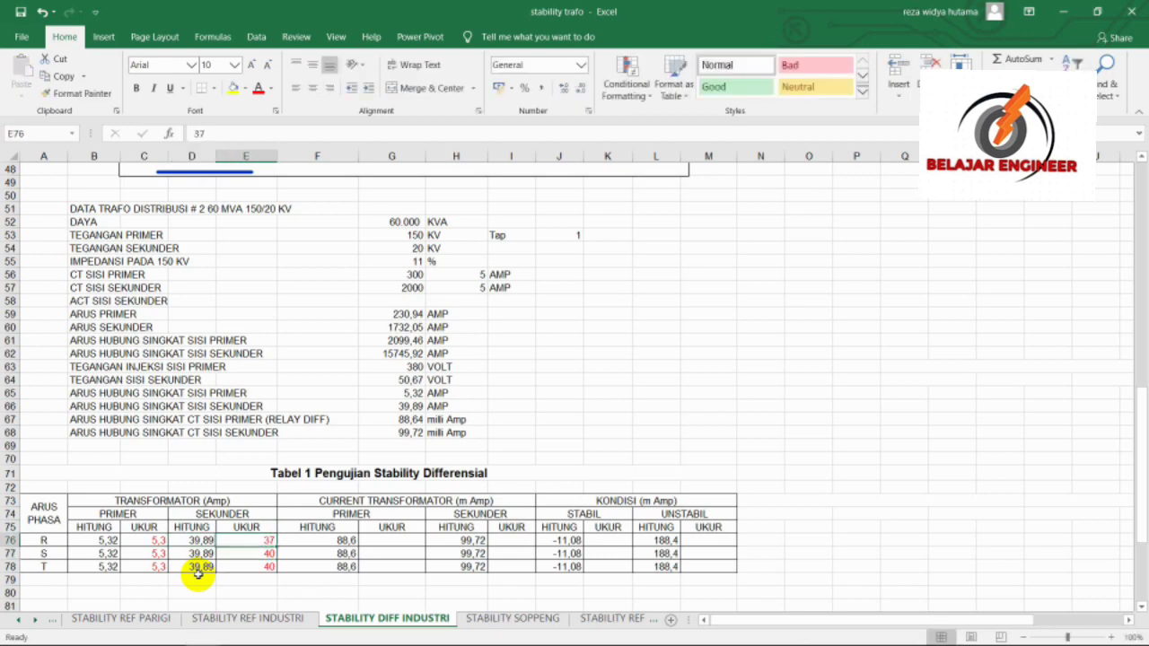
key("ctrl+c")
key("Down")
key("shift+Down")
key("ctrl+v")
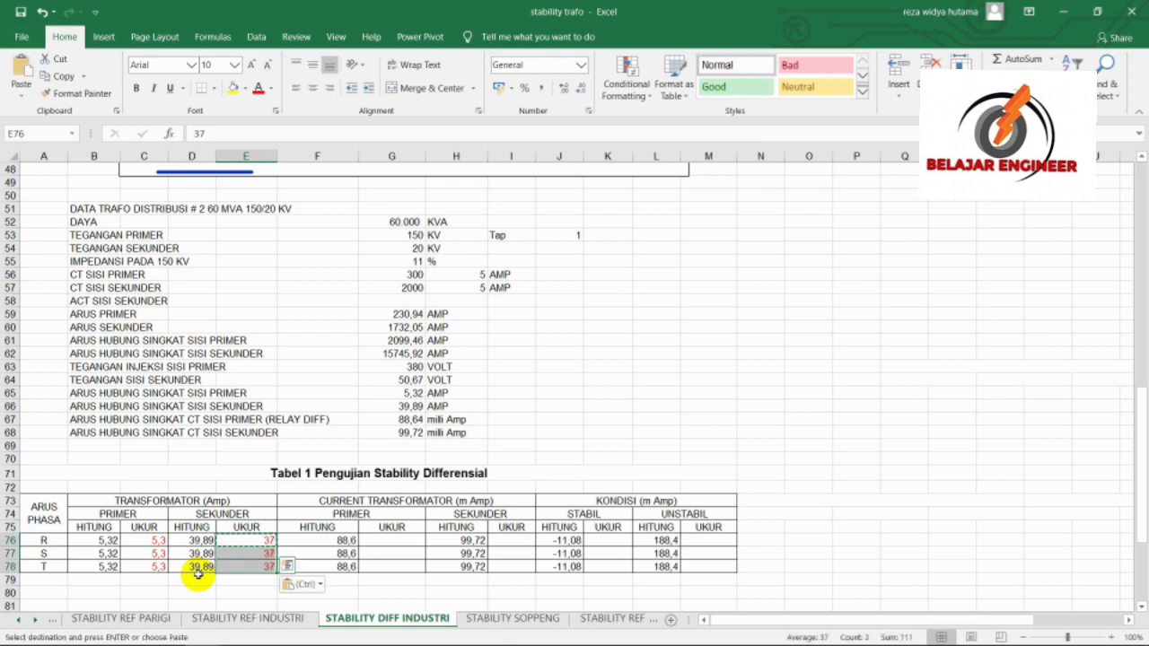
Enter 85 in G76 as the measured primary current transformer current for phase R.
key("Up")
key("Right")
key("Right")
key("Left")
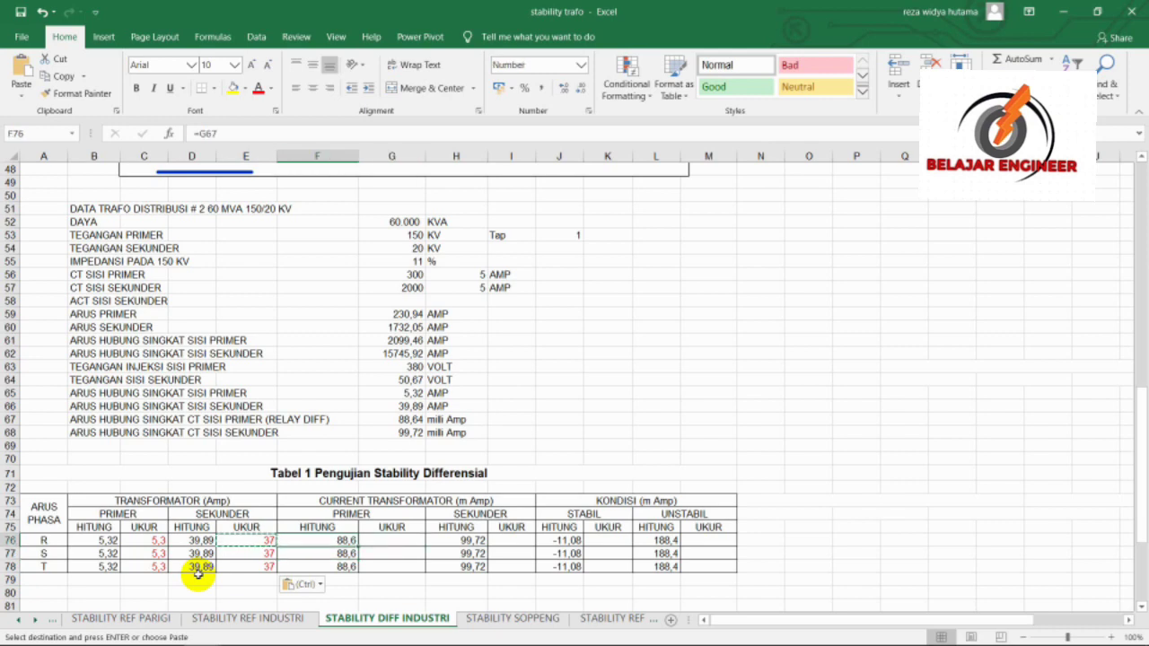
key("shift+Down")
key("shift+Down")
key("Right")
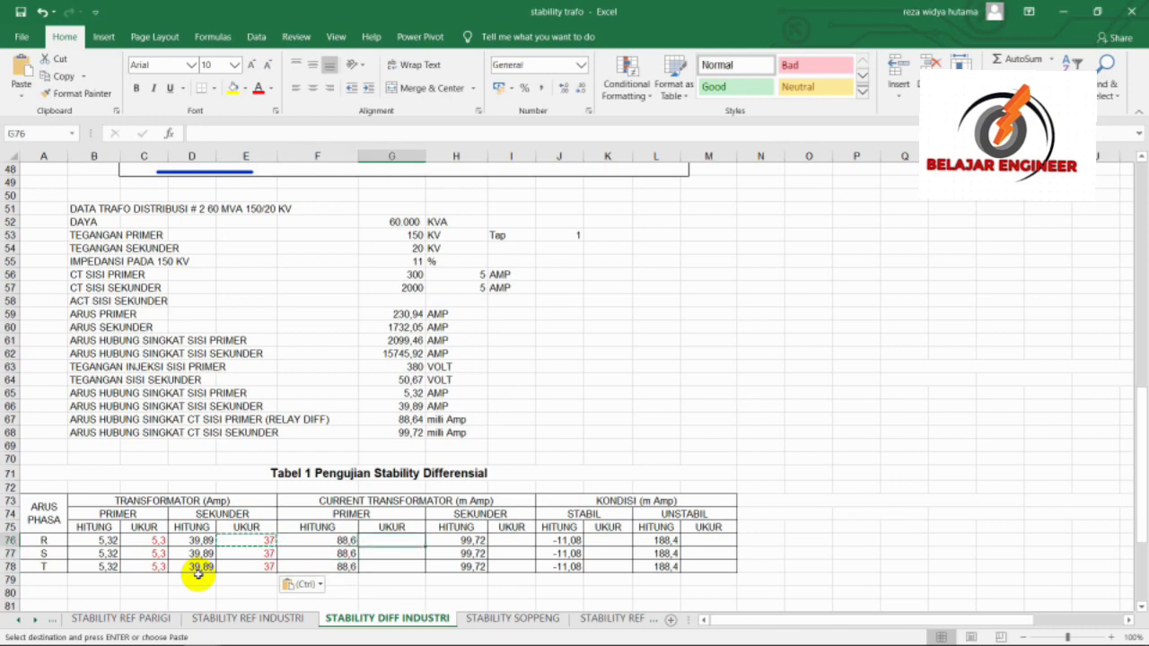
type("=")
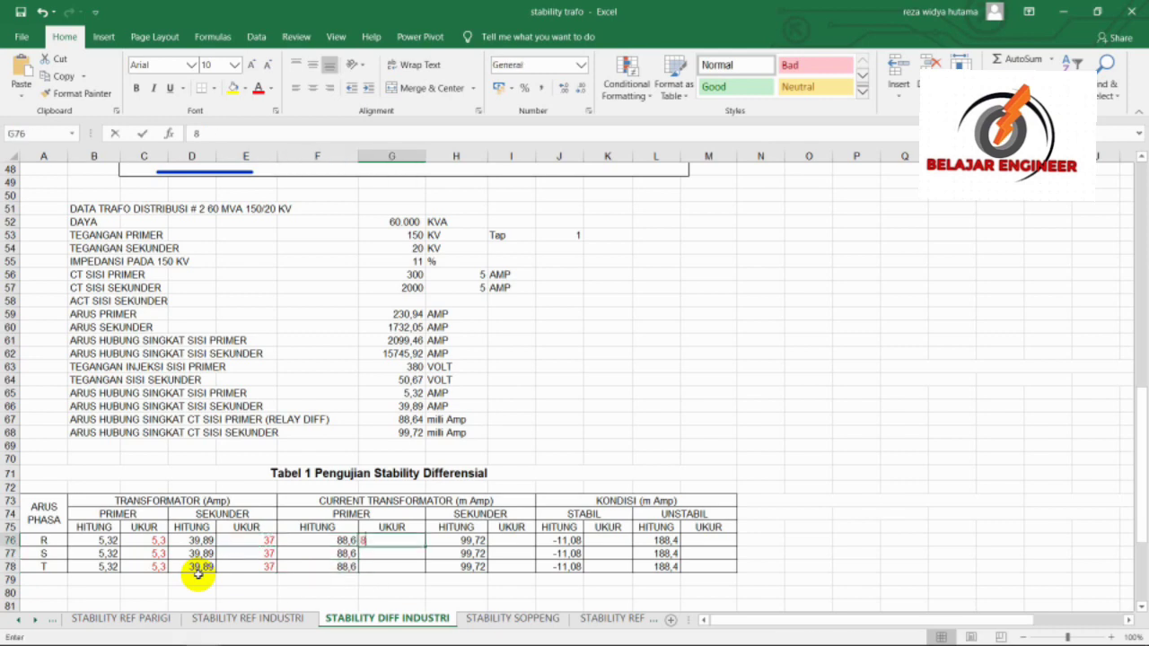
type("85")
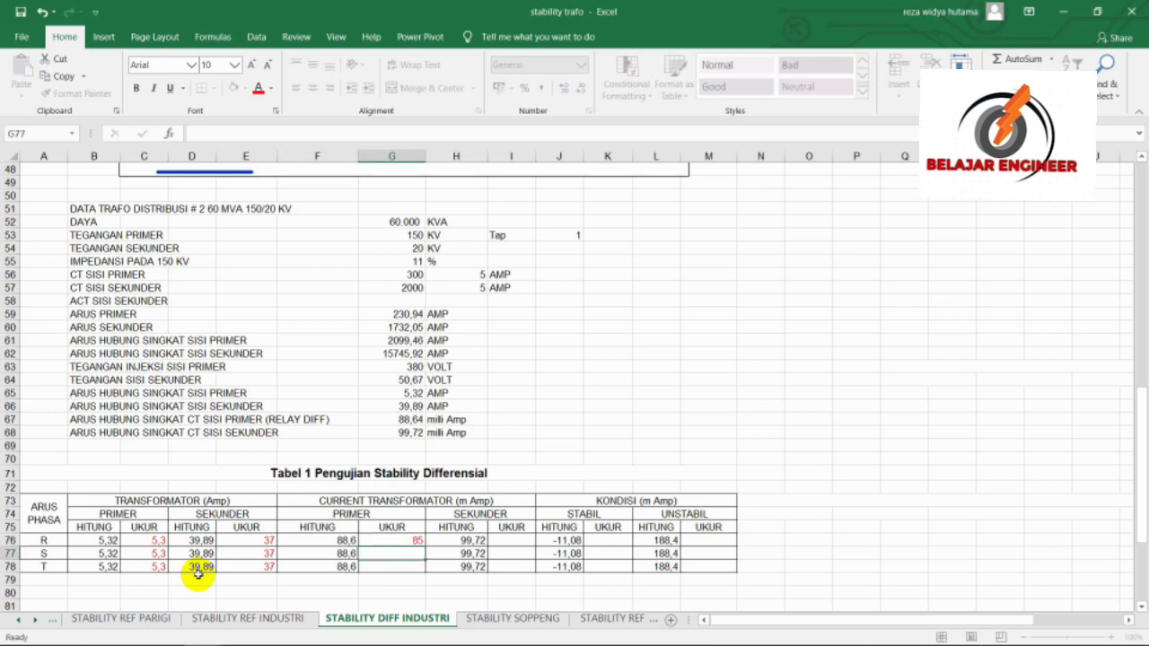
key("ctrl+Return")
Copy the phase R measured primary CT current from G76 to phases S and T in G77 and G78.
key("ctrl+c")
key("shift+Down")
key("shift+Down")
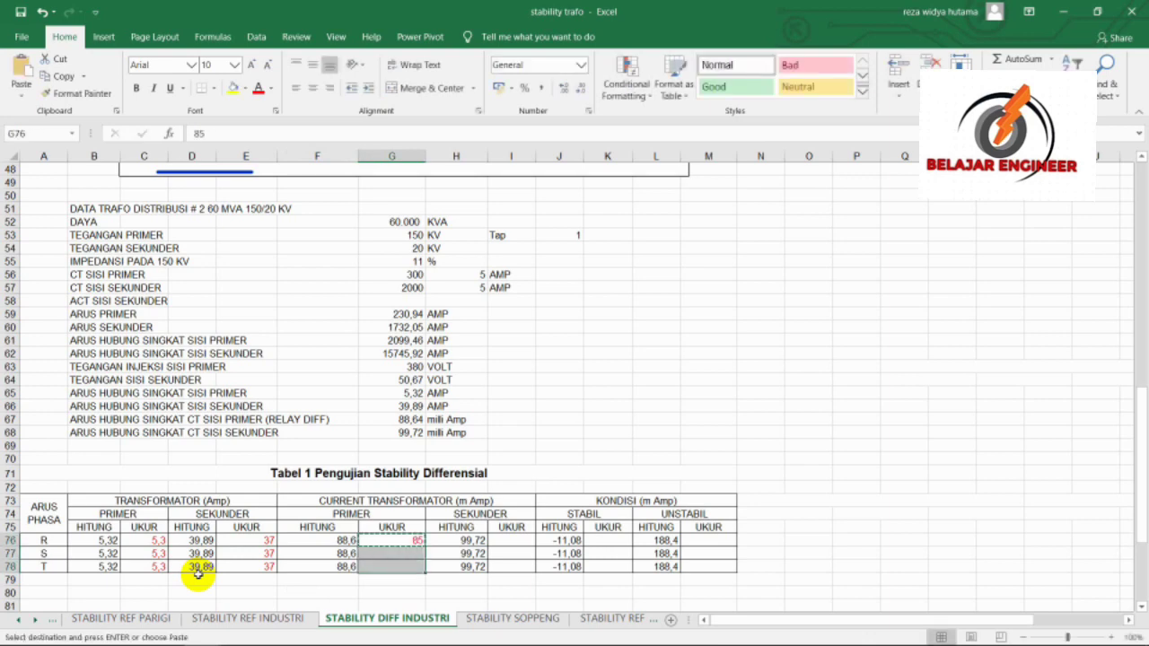
key("ctrl+v")
Enter 95 in I76 as the phase R measured secondary CT current and copy it to phases S and T in I77 and I78.
key("Right")
key("Right")
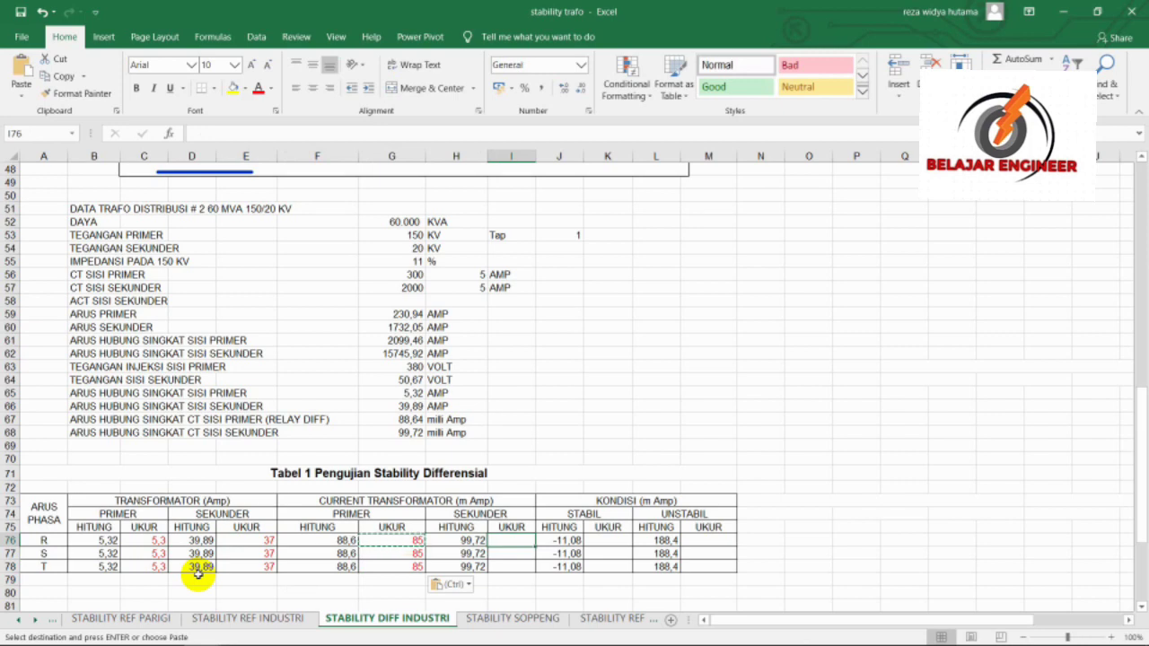
type("95")
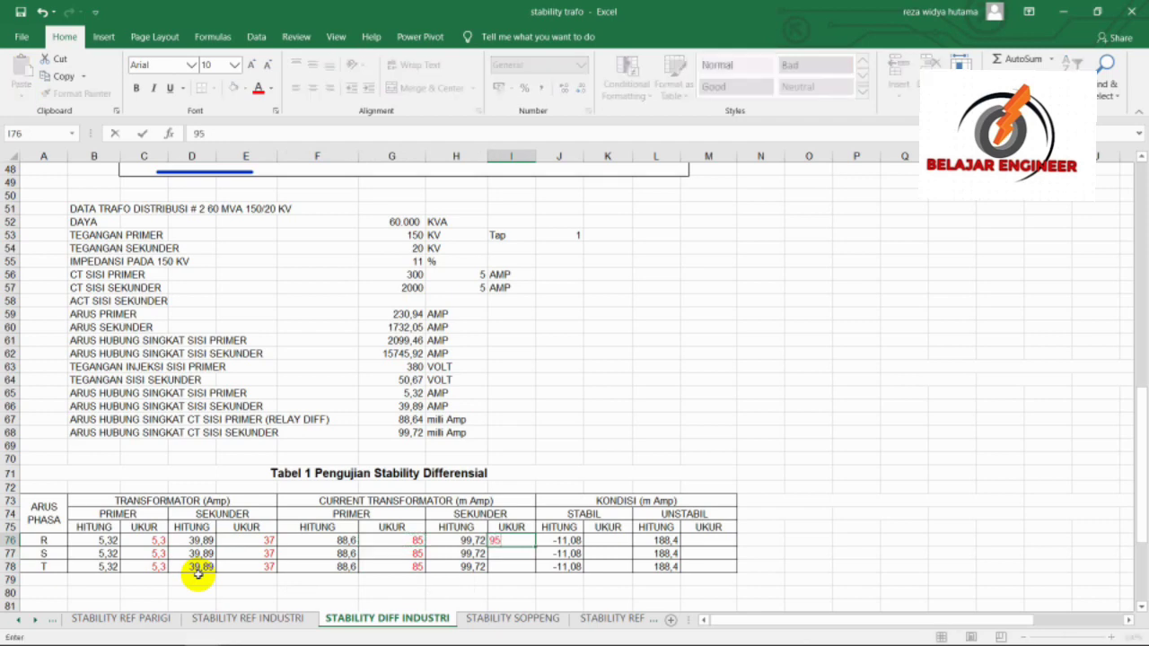
key("Return")
key("ctrl+c")
key("shift+Down")
key("shift+Down")
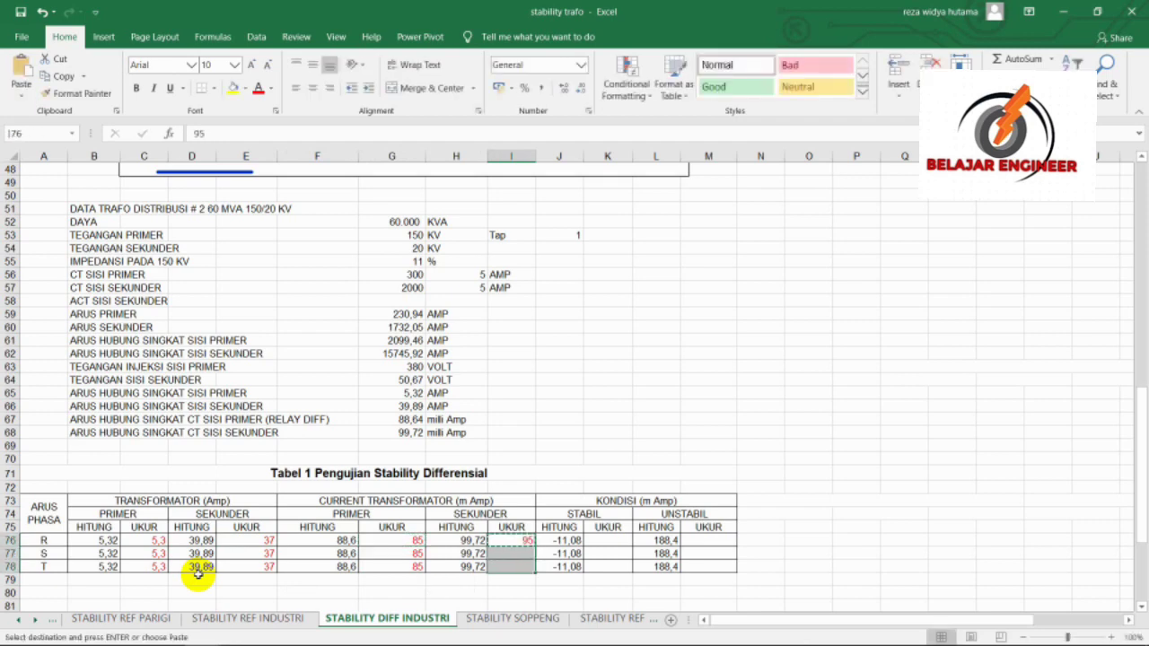
key("ctrl+v")
Examine the calculated stable-condition current in J76 and the KONDISI columns of the phase R row.
key("Right")
key("Left")
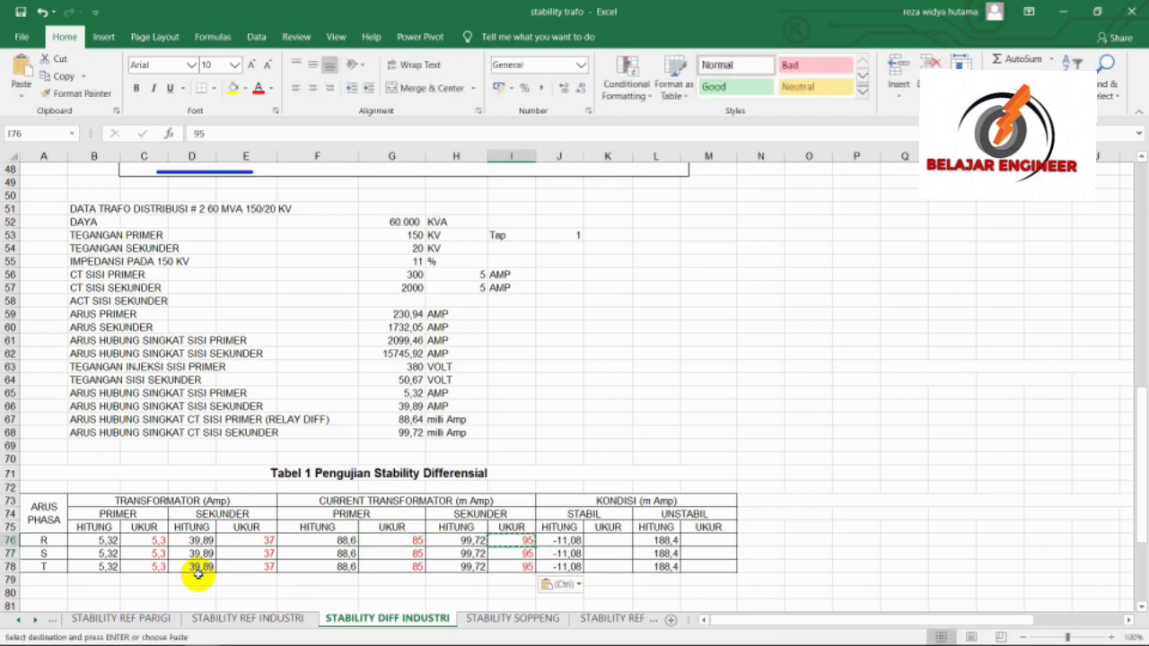
key("Left")
key("Right")
key("Right")
key("Right")
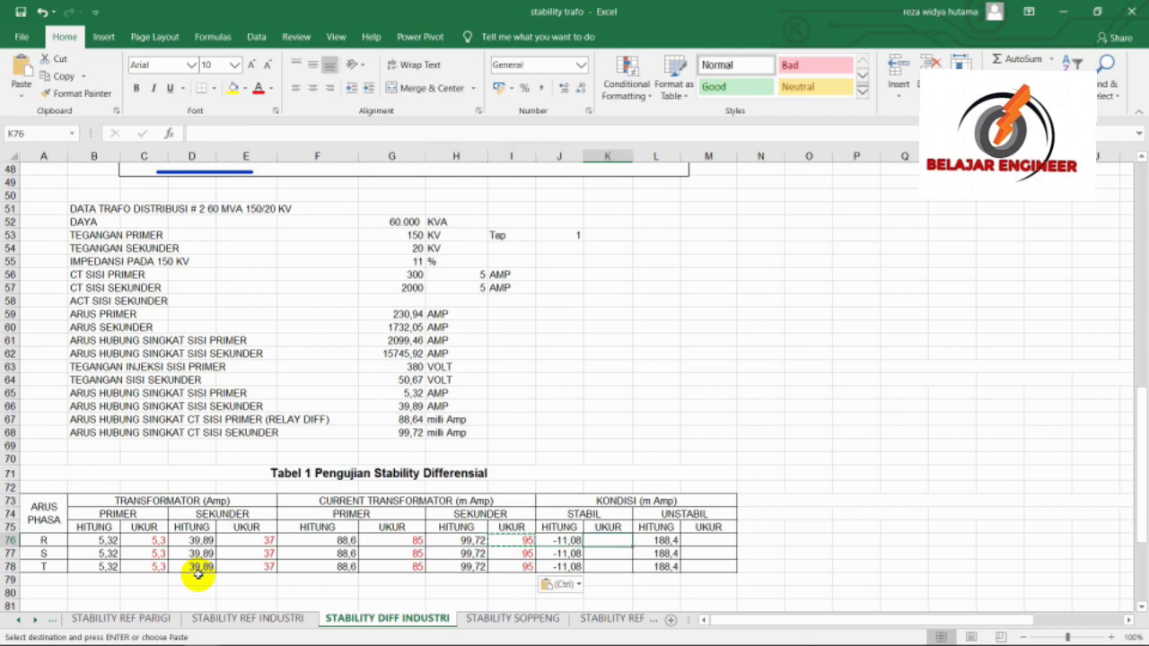
key("Left")
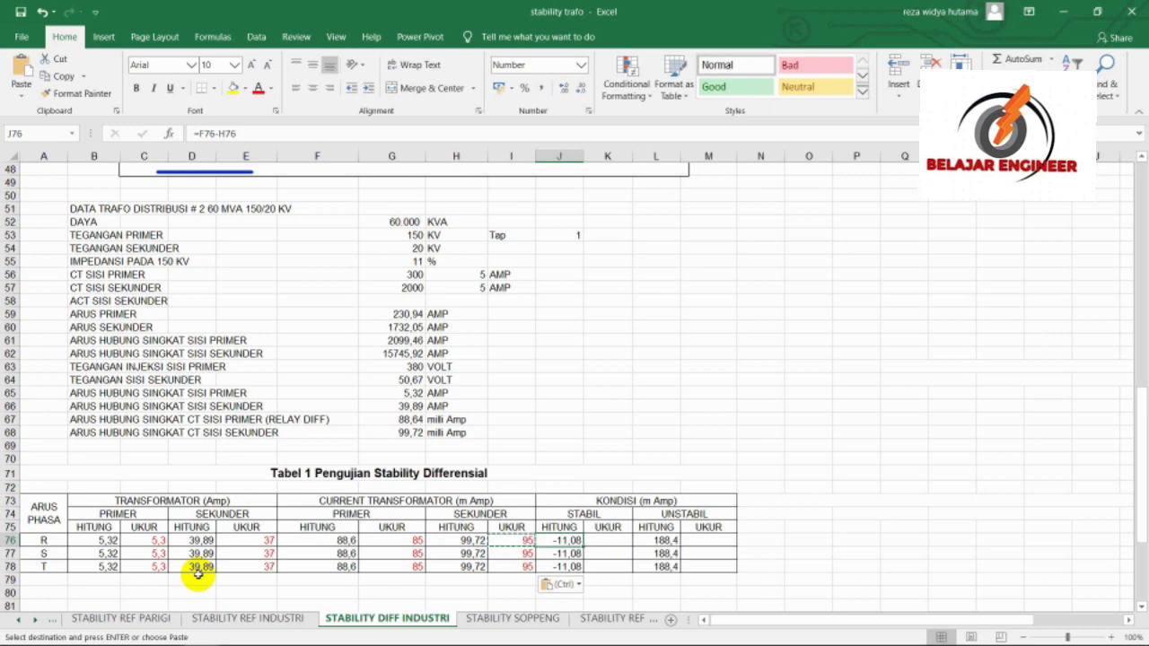
key("Right")
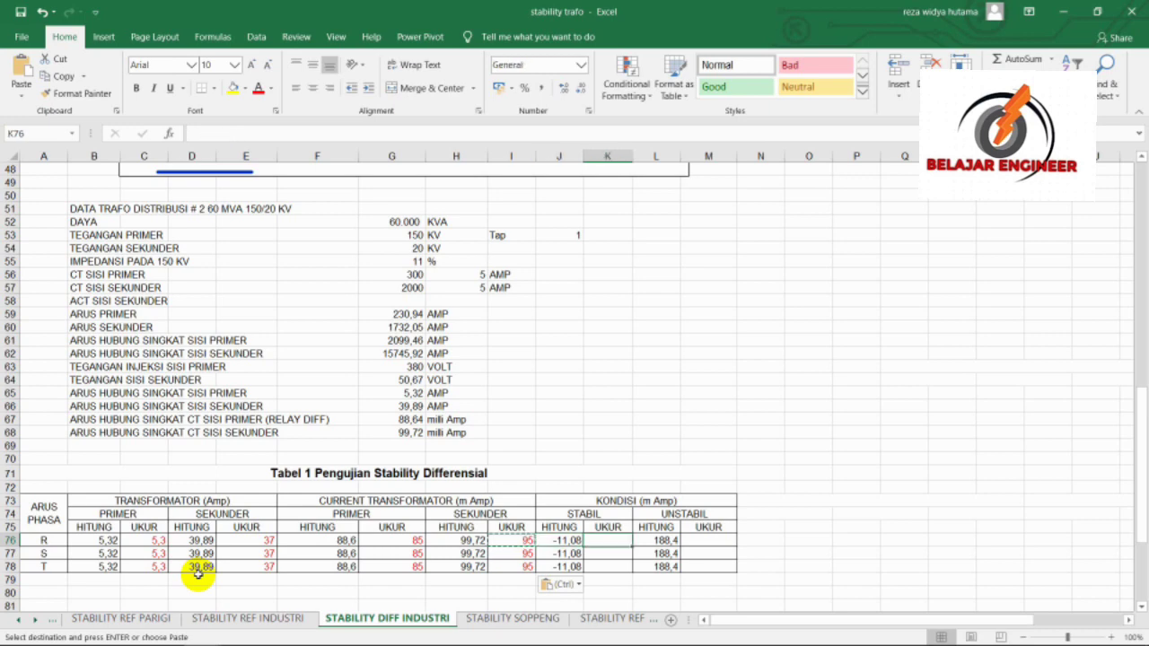
key("Right")
key("Right")
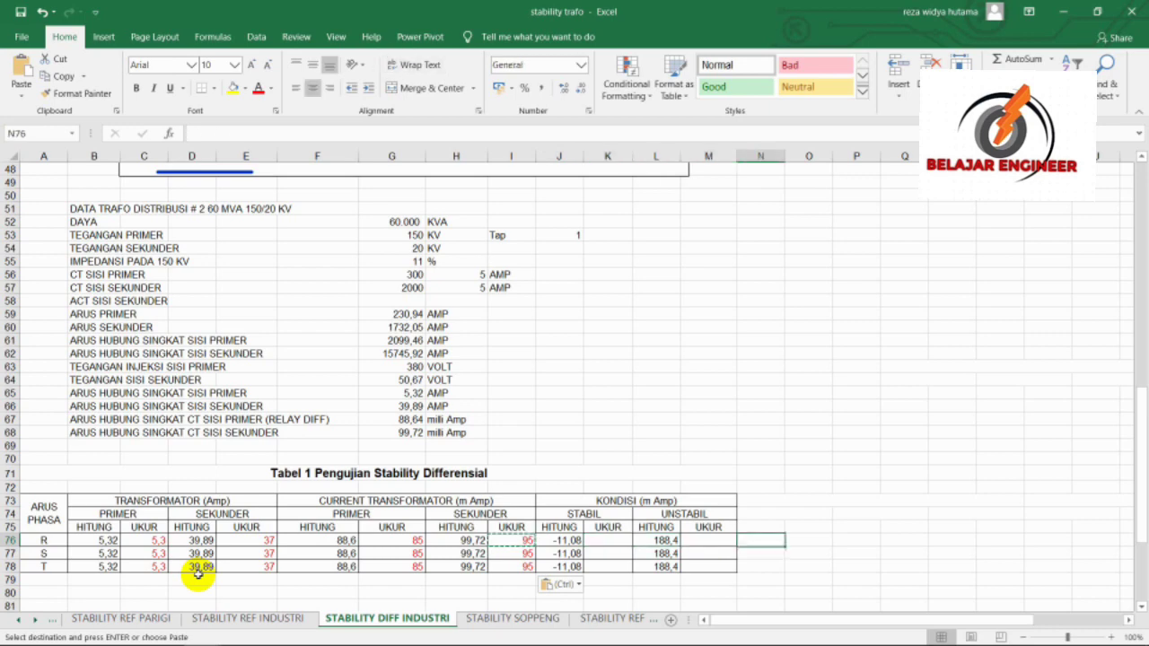
Enter -10 in K76 as the phase R measured stable current and copy it to phases S and T in K77 and K78.
key("Left")
key("Left")
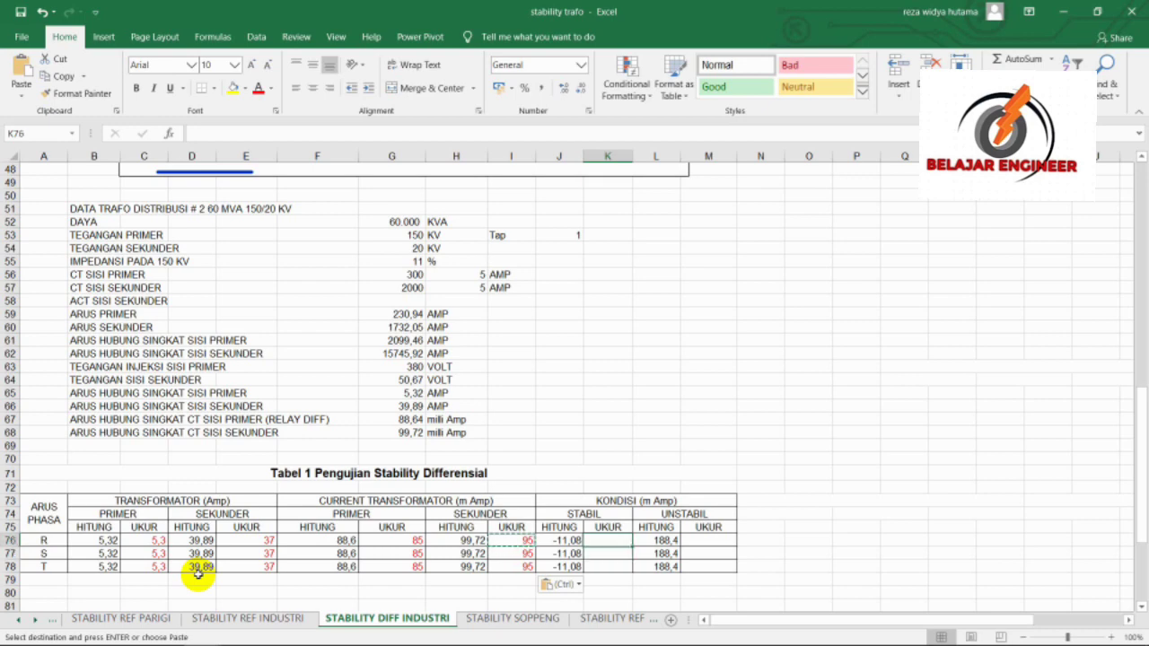
type("-10")
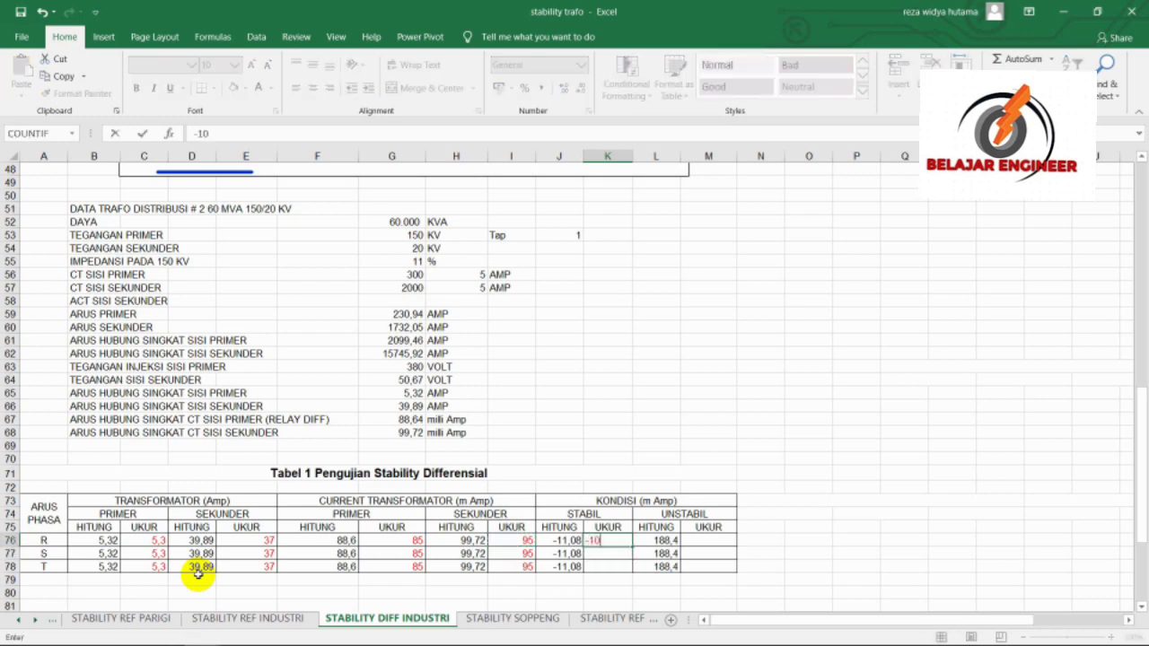
key("ctrl+Return")
key("ctrl+c")
key("shift+Down")
key("shift+Down")
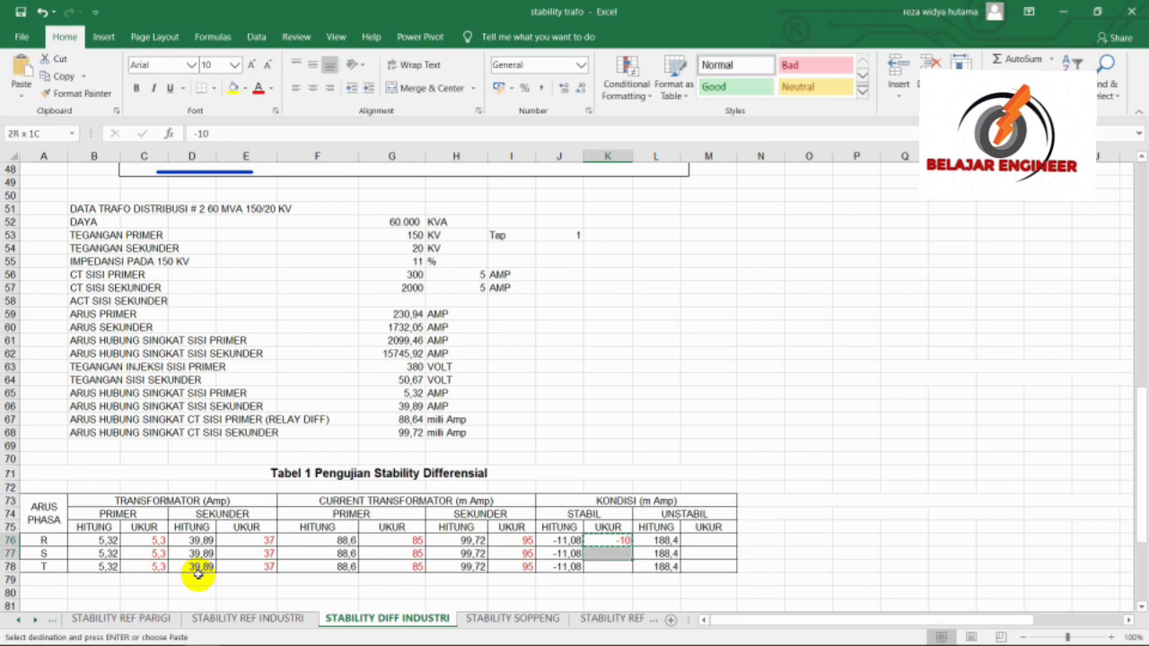
key("ctrl+v")
Compare the calculated unstable-condition current in L76 with the measured stable current in K76 and the blank UKUR cell in M76.
key("Right")
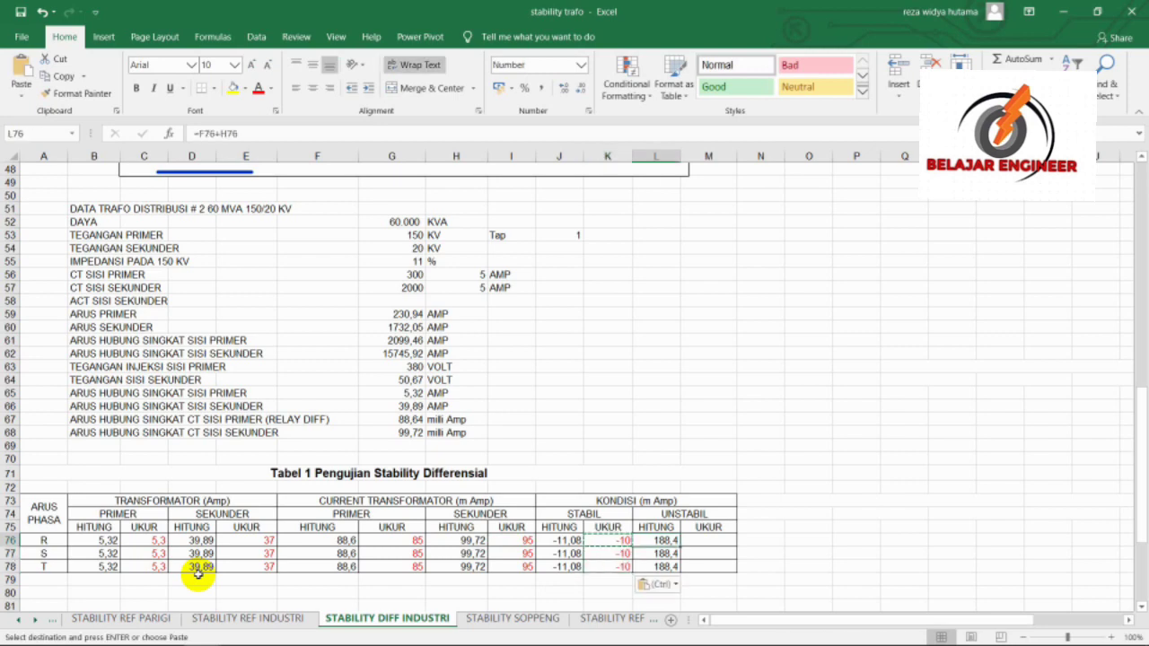
key("Right")
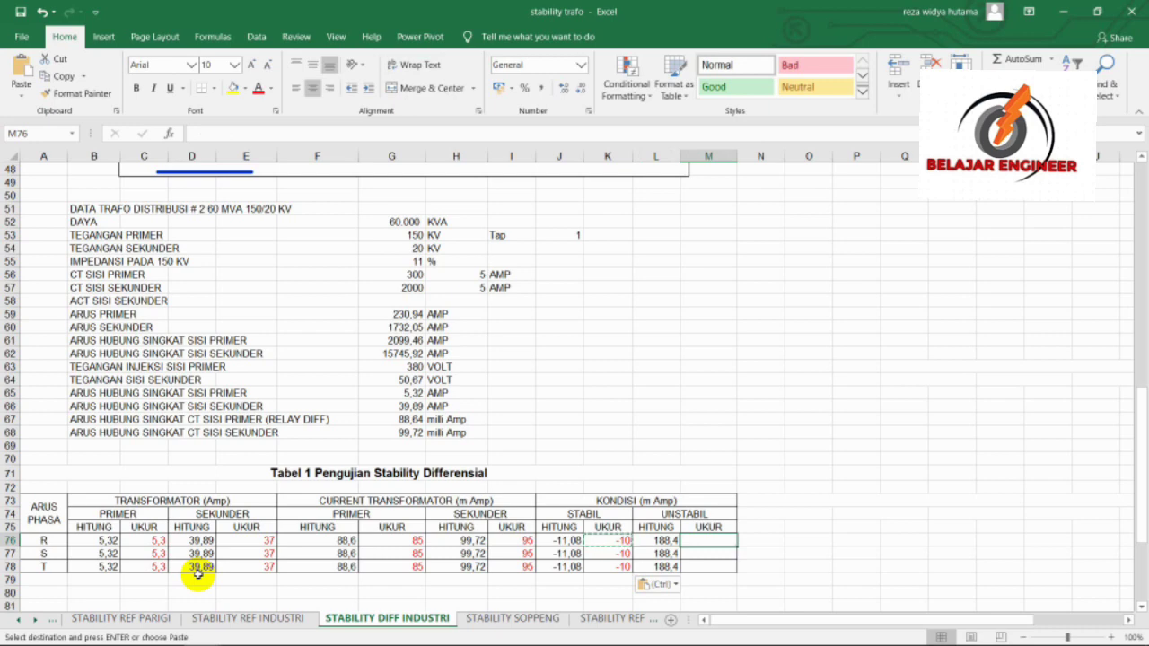
key("Left")
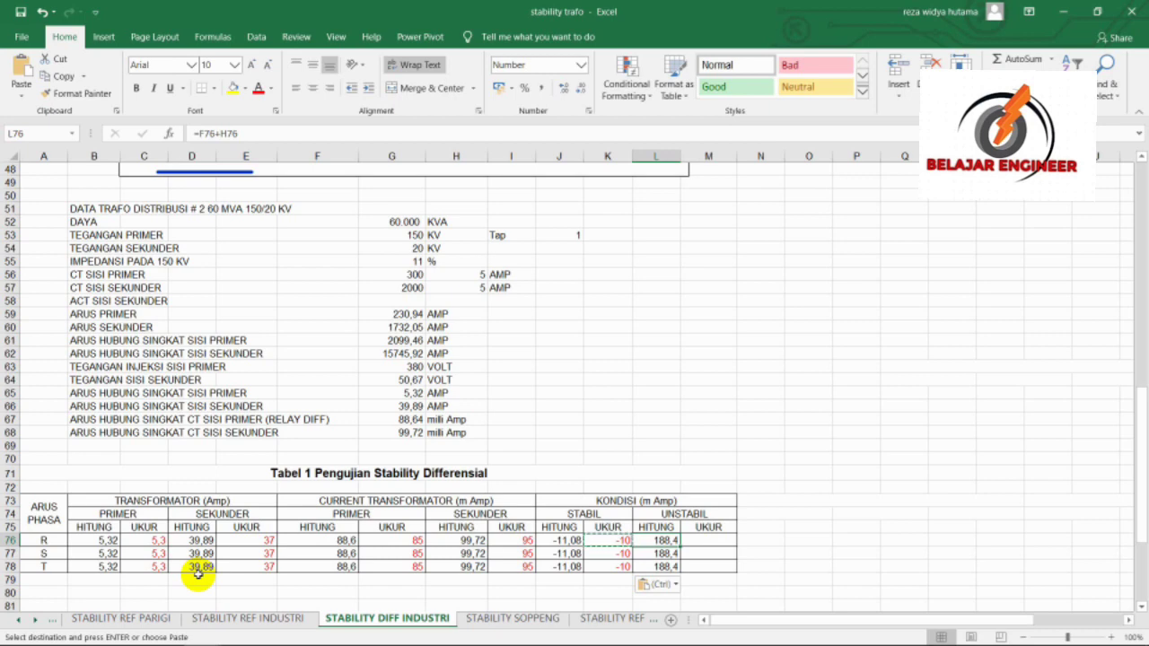
key("Left")
key("Left")
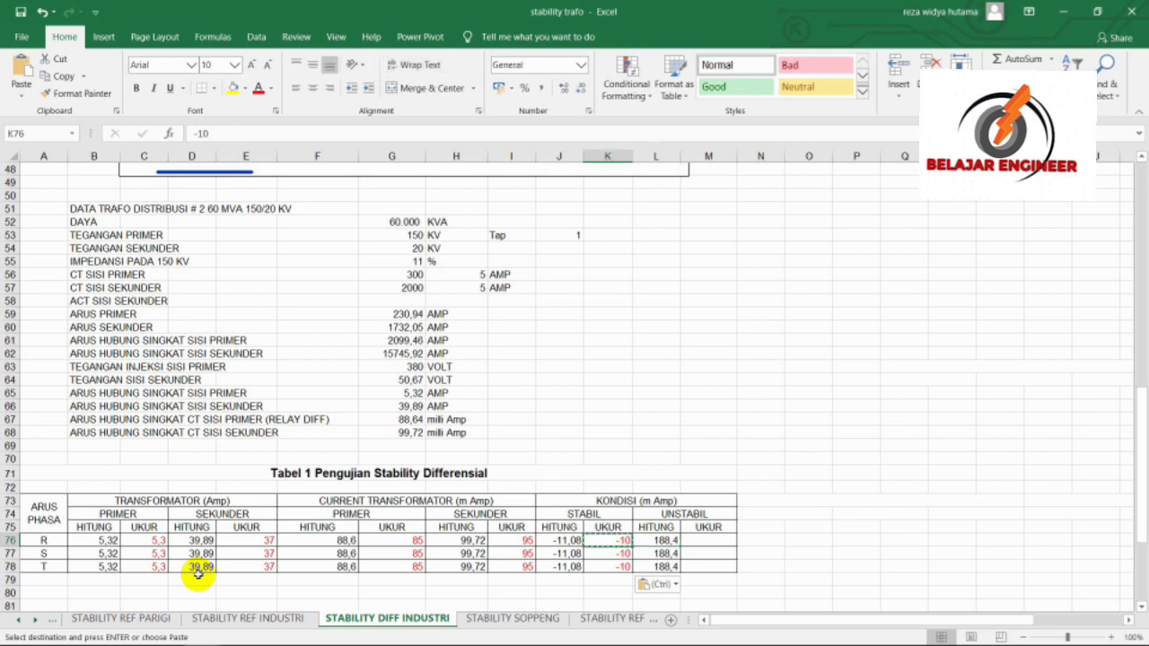
key("Right")
key("Right")
key("Right")
key("Right")
key("Left")
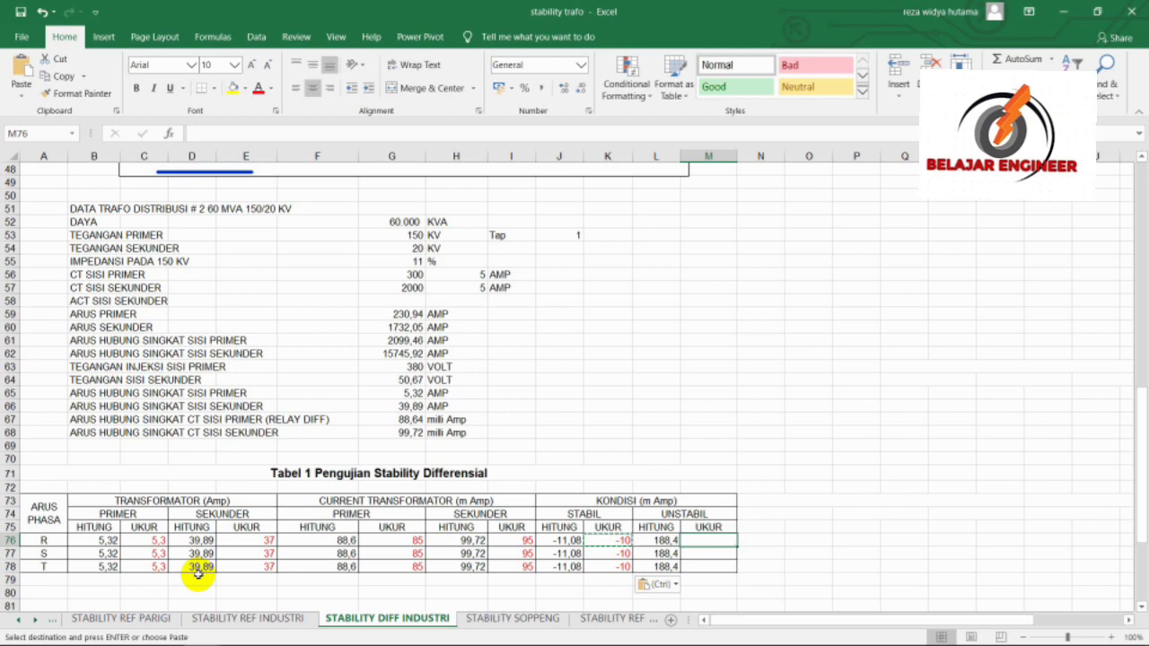
Consult the wiring diagram above the data and reposition it near the sheet's upper-left corner, starting at row 1 in column B.
key("Page_Up")
key("Page_Up")
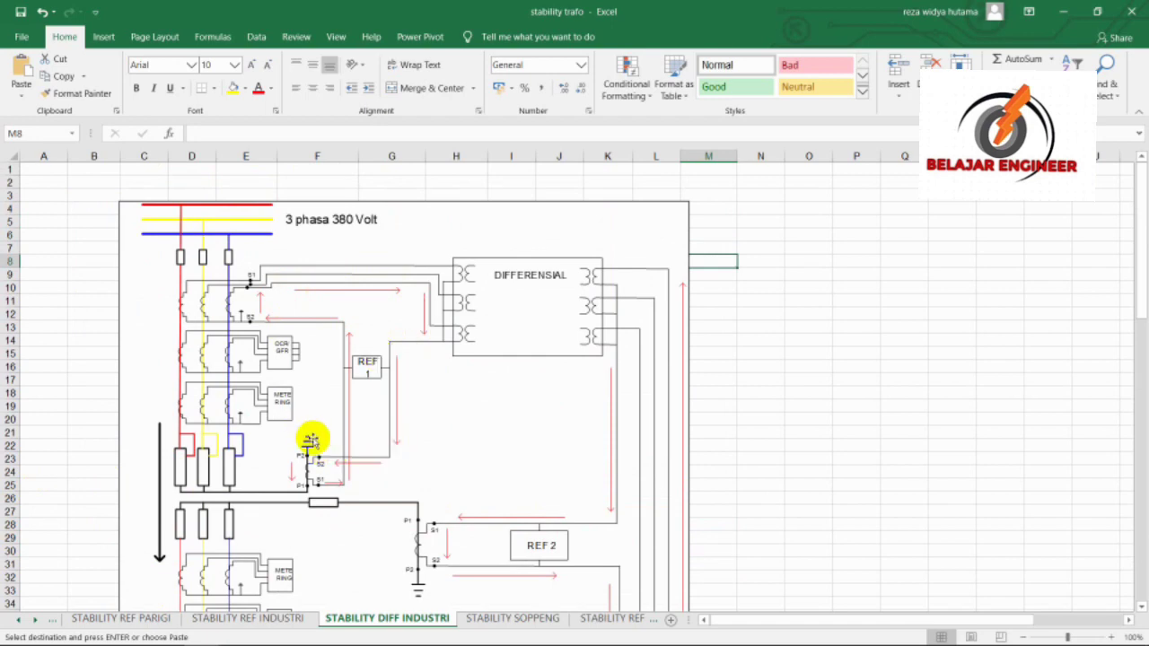
left_click(394, 420)
double_click(396, 426)
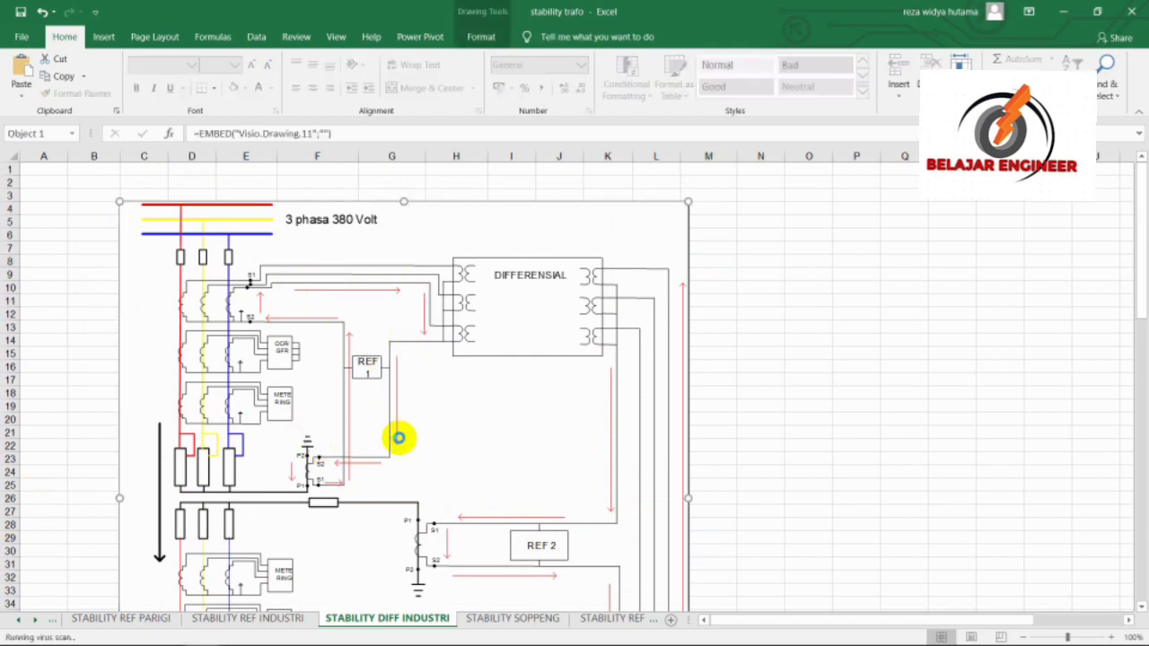
left_click(592, 372)
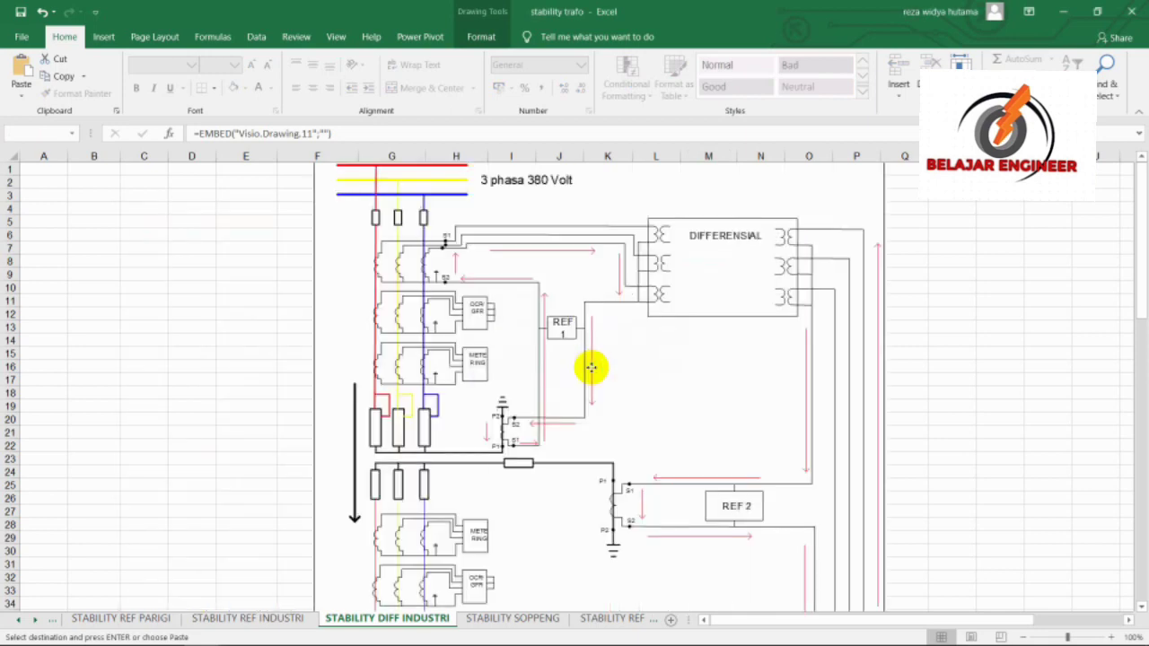
left_click_drag(590, 367, 347, 390)
left_click(723, 329)
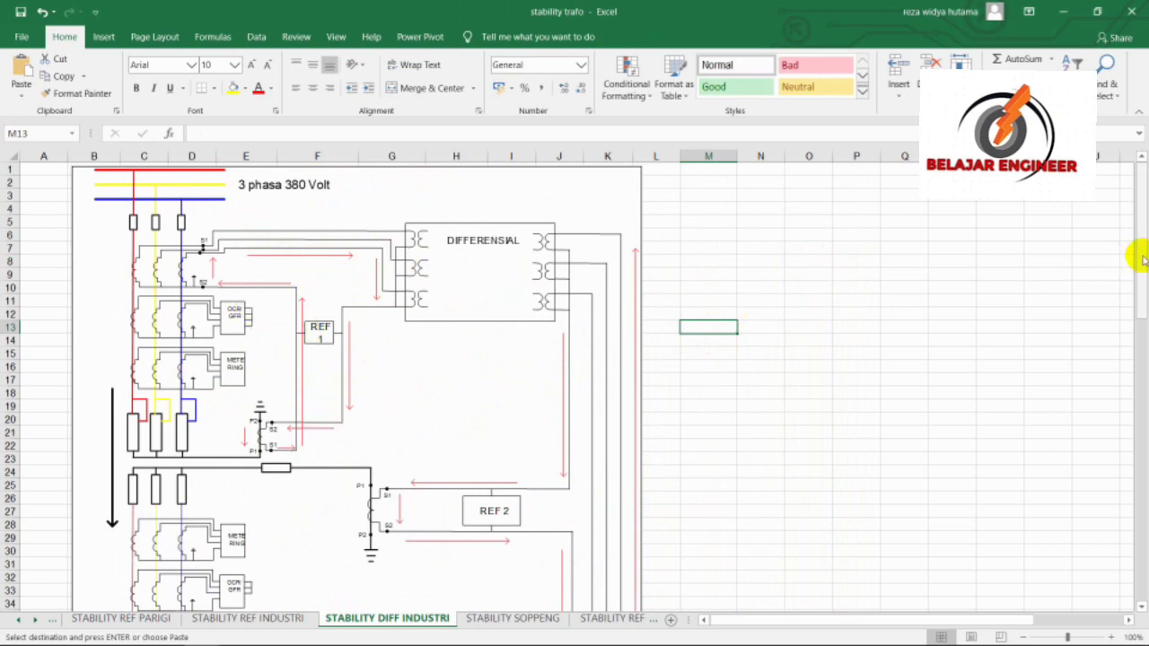
Examine the phase R unstable current in L76 and the calculated primary and secondary CT currents in F76 and H76 behind it.
left_click_drag(1137, 251, 1135, 511)
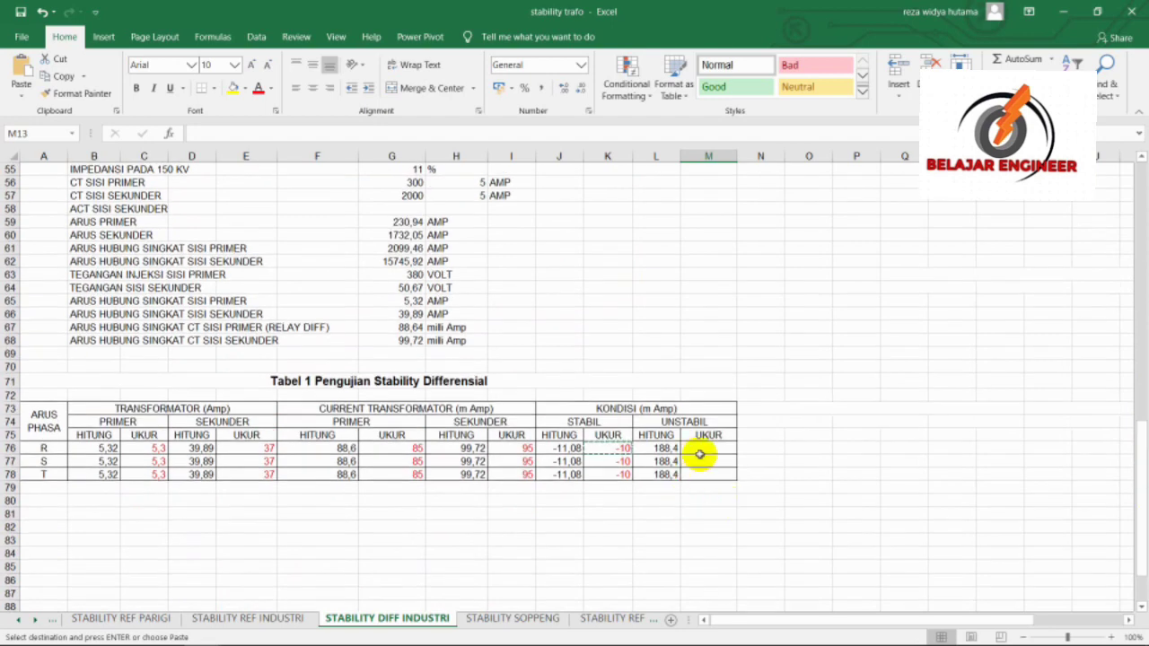
left_click(702, 452)
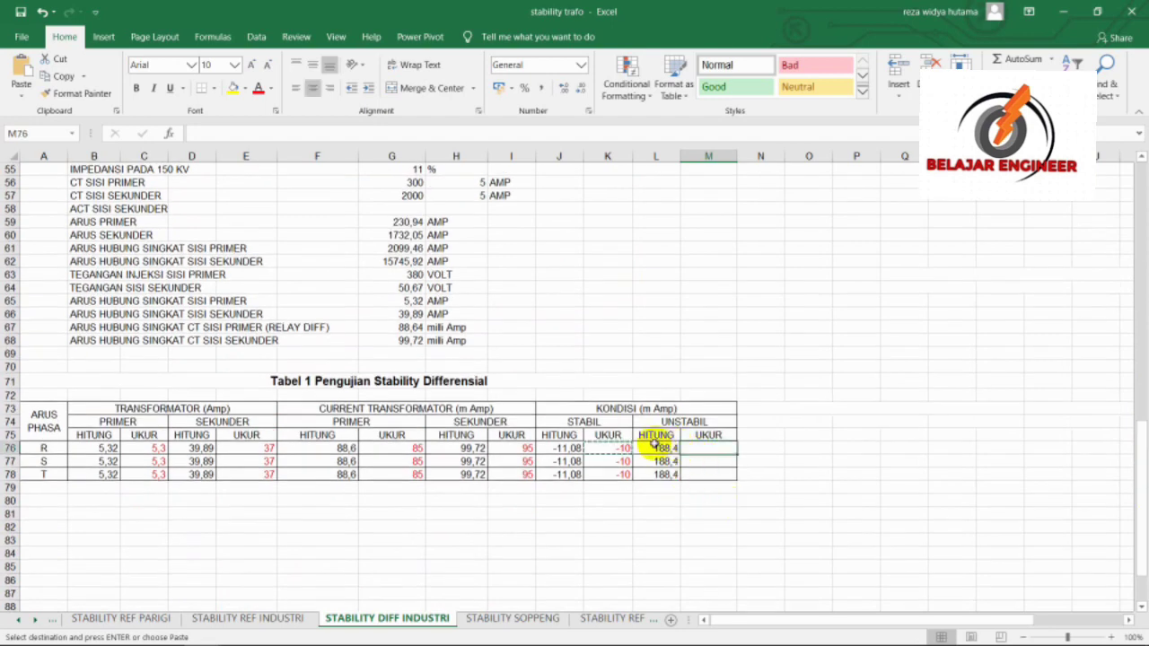
left_click(660, 447)
key("Left")
key("Left")
key("Left")
key("Left")
key("Left")
key("Left")
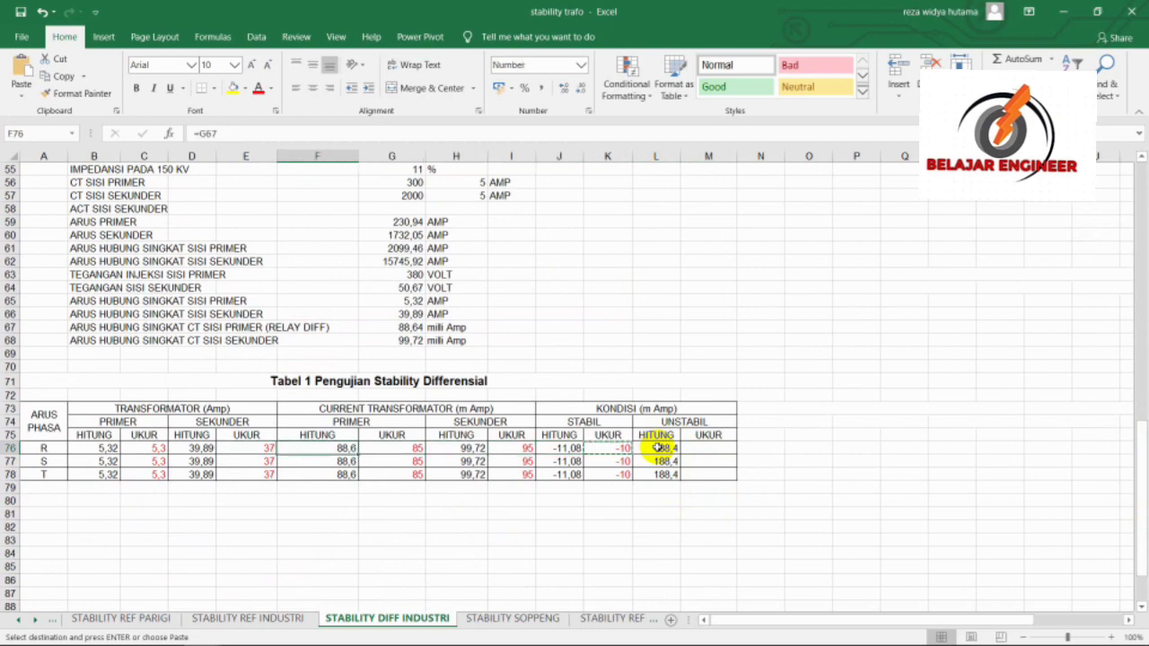
key("Right")
key("Right")
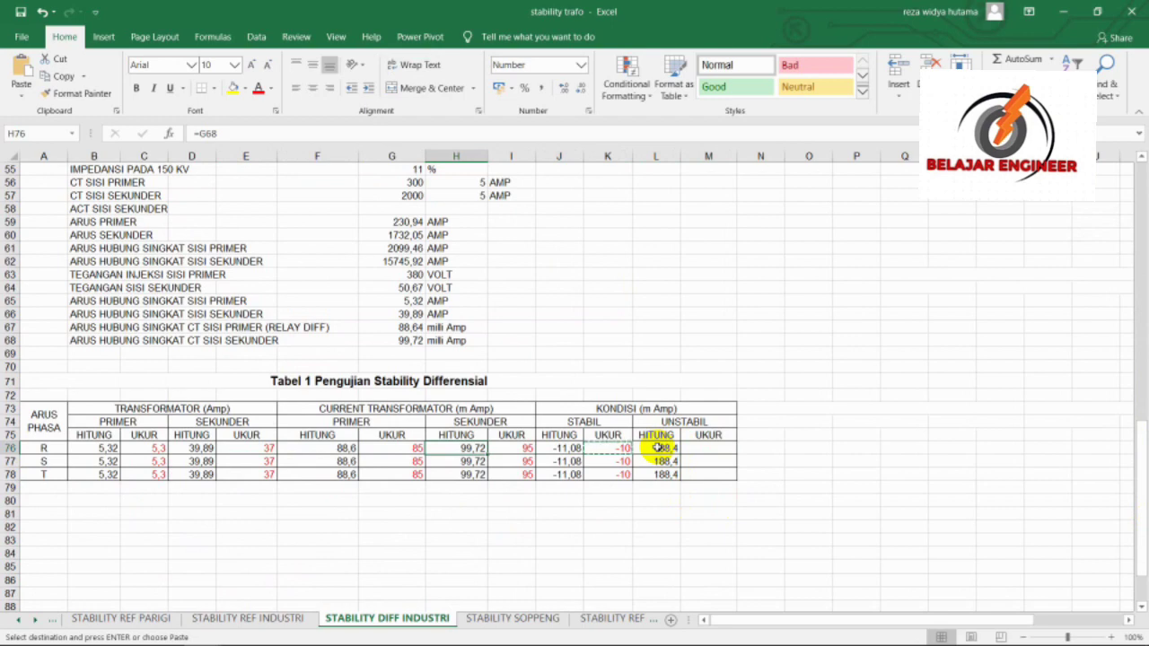
key("Right")
key("Right")
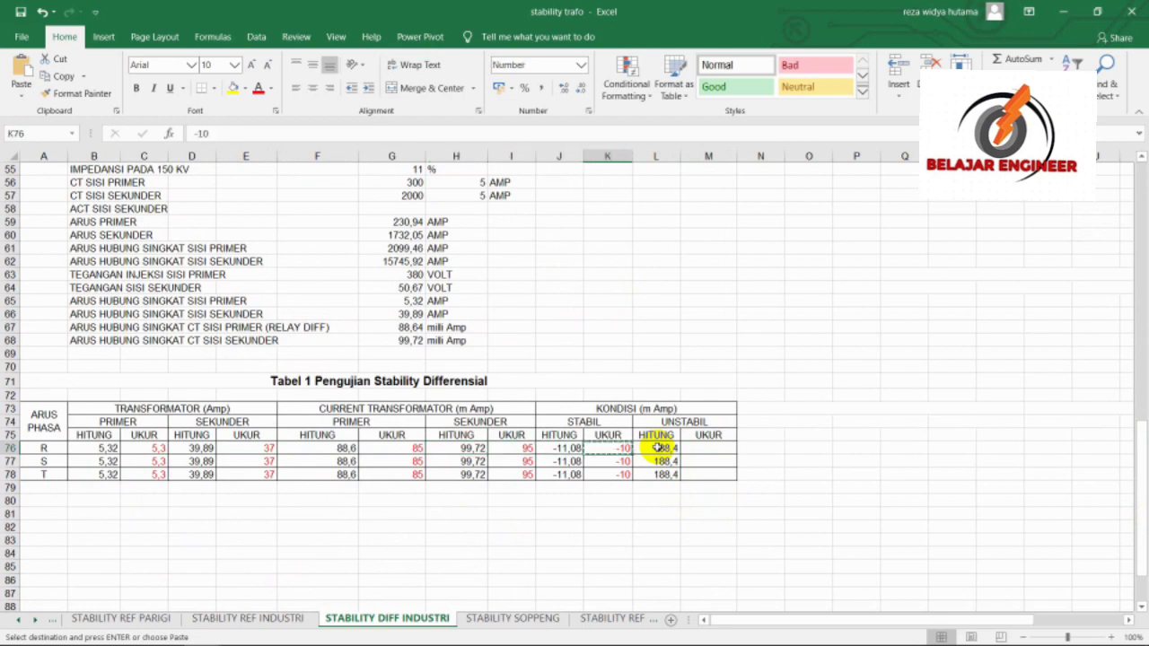
Enter 180 in M76 as the measured unstable-condition current for phase R.
key("Right")
key("Right")
key("Right")
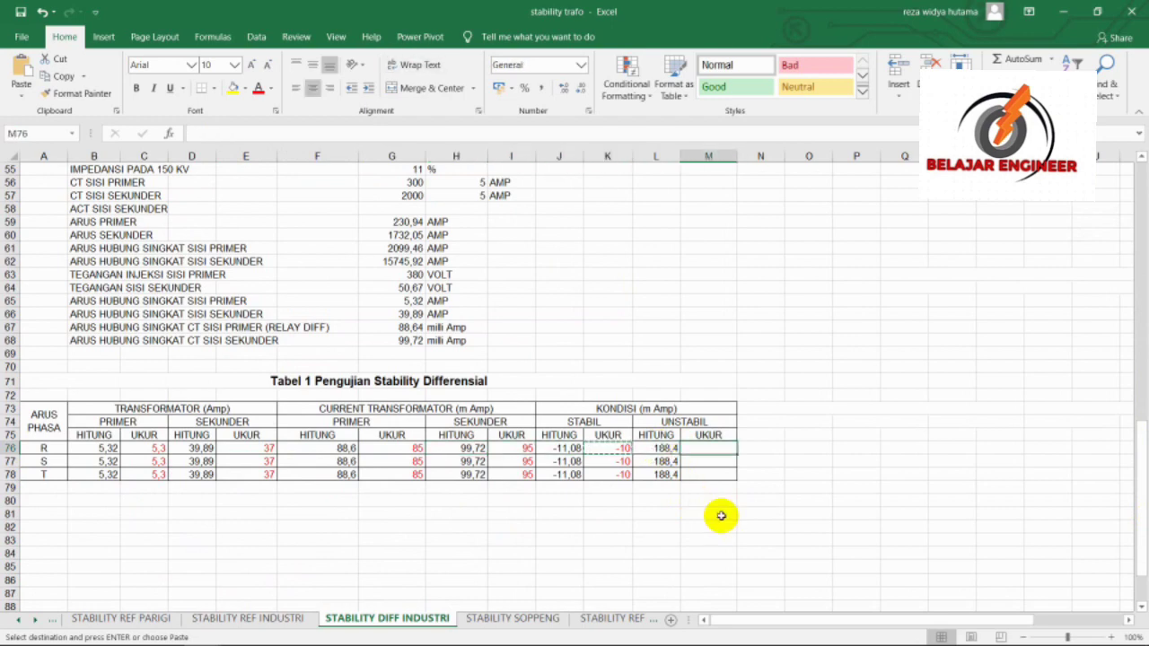
type("180")
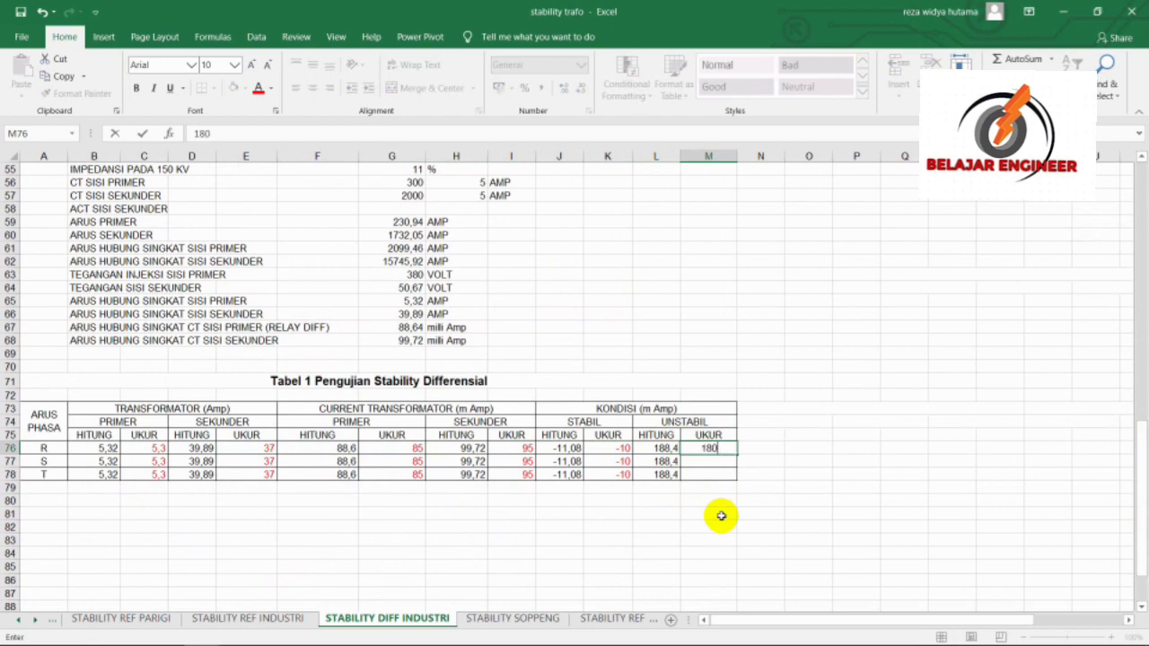
key("ctrl+Return")
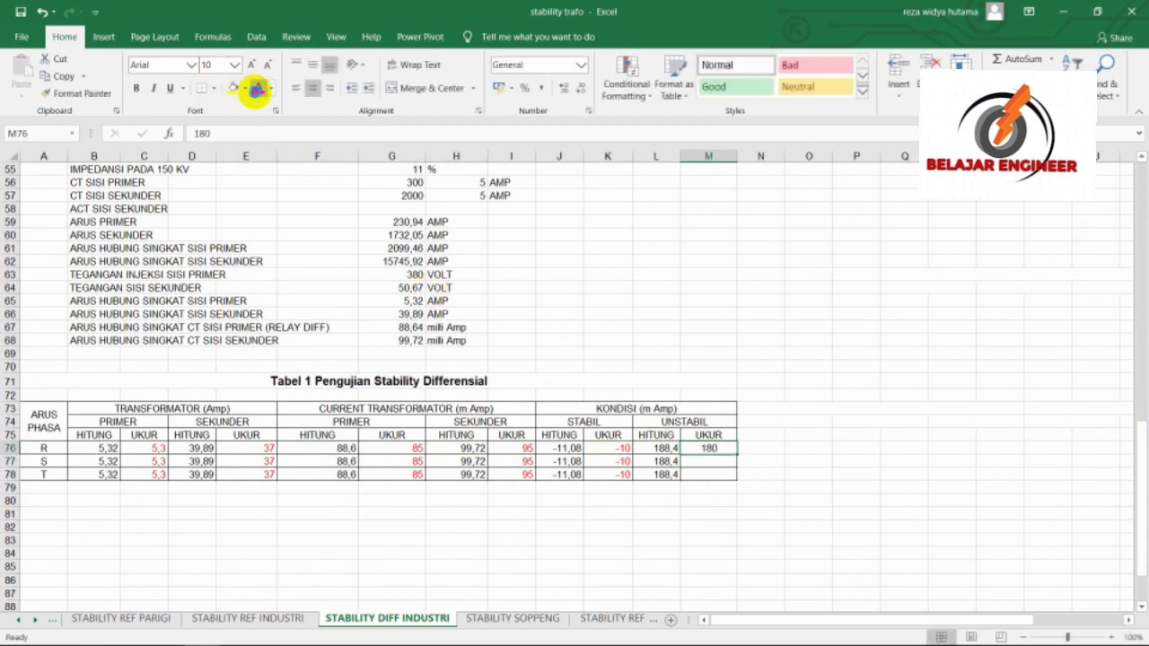
Colour the measured unstable current in M76 red and copy it to phases S and T in M77:M78.
left_click(257, 89)
key("ctrl+c")
key("shift+Down")
key("shift+Down")
key("ctrl+v")
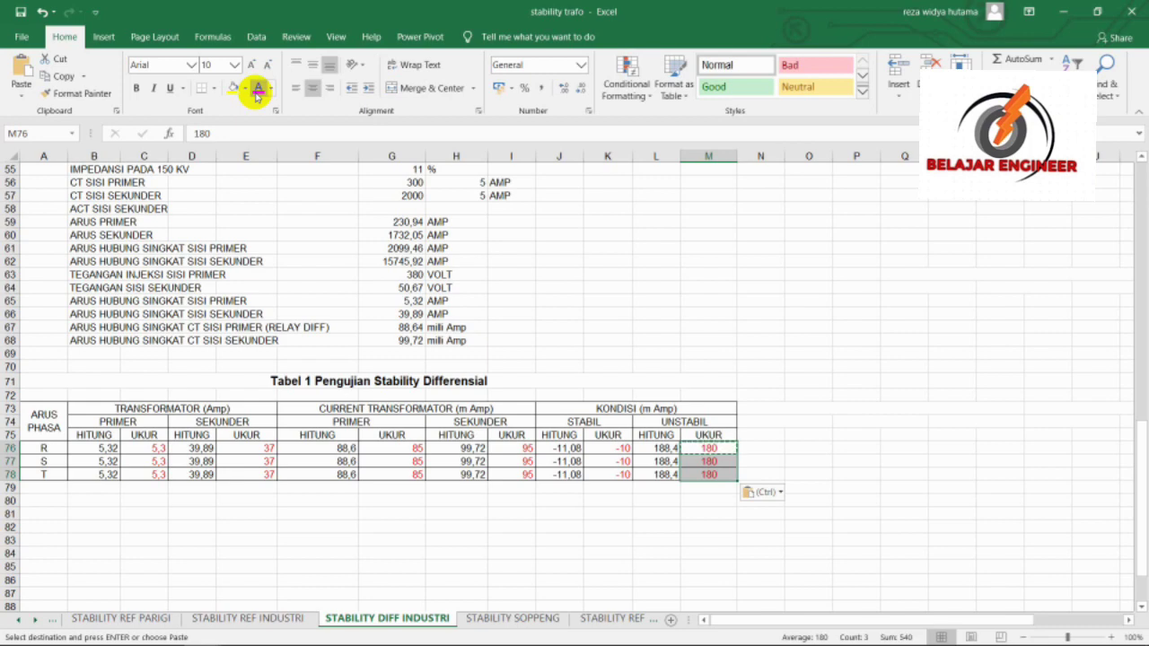
Compare the calculated and measured currents in the UNSTABIL block with those in the STABIL block for all three phases.
key("Up")
key("Up")
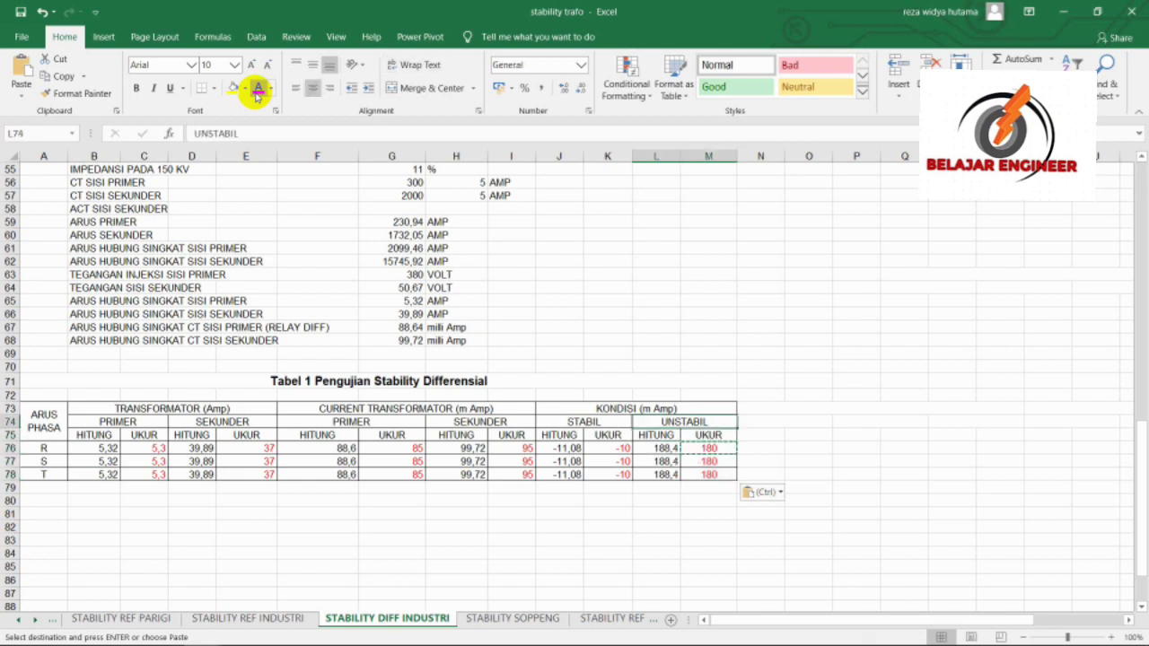
key("shift+Down")
key("shift+Down")
key("shift+Down")
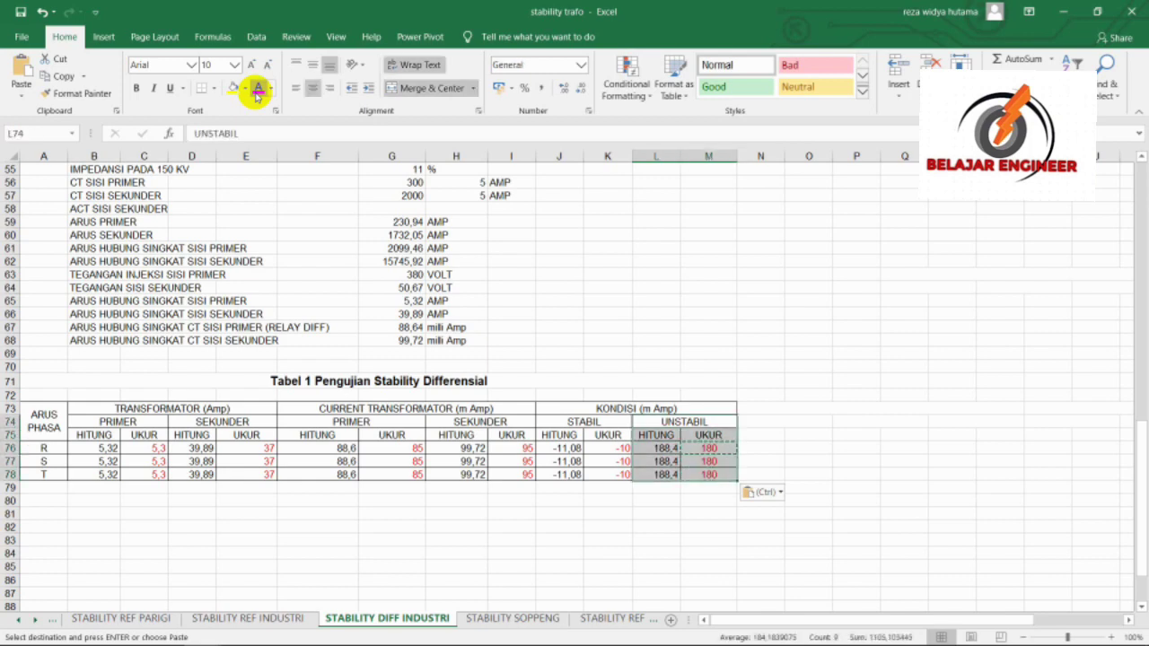
key("Left")
key("Left")
key("Right")
key("shift+Down")
key("shift+Down")
key("shift+Down")
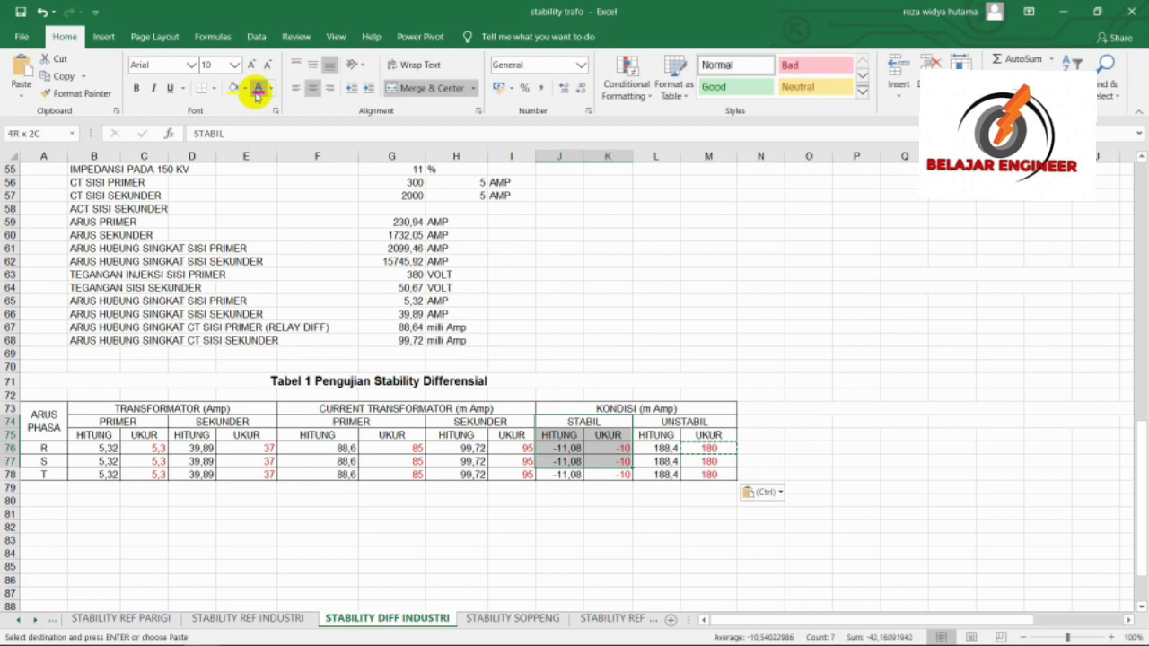
key("shift+Down")
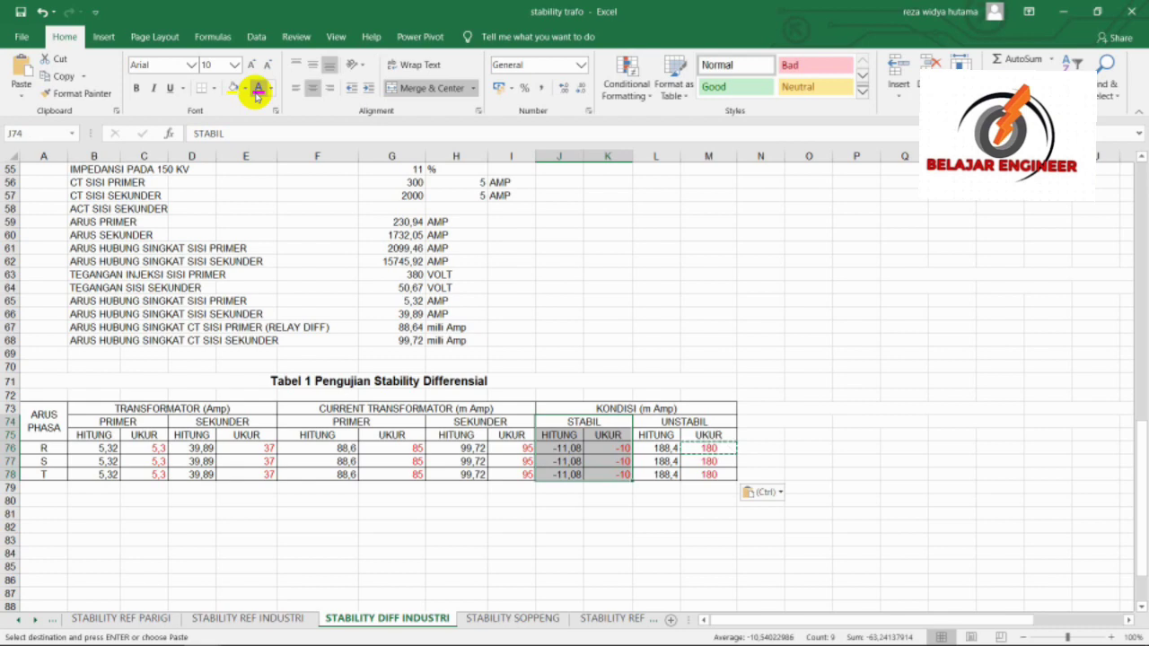
Glance at the wiring diagram and read across the phase T row of Tabel 1 up to the unstable UKUR value in M78.
key("ctrl+Home")
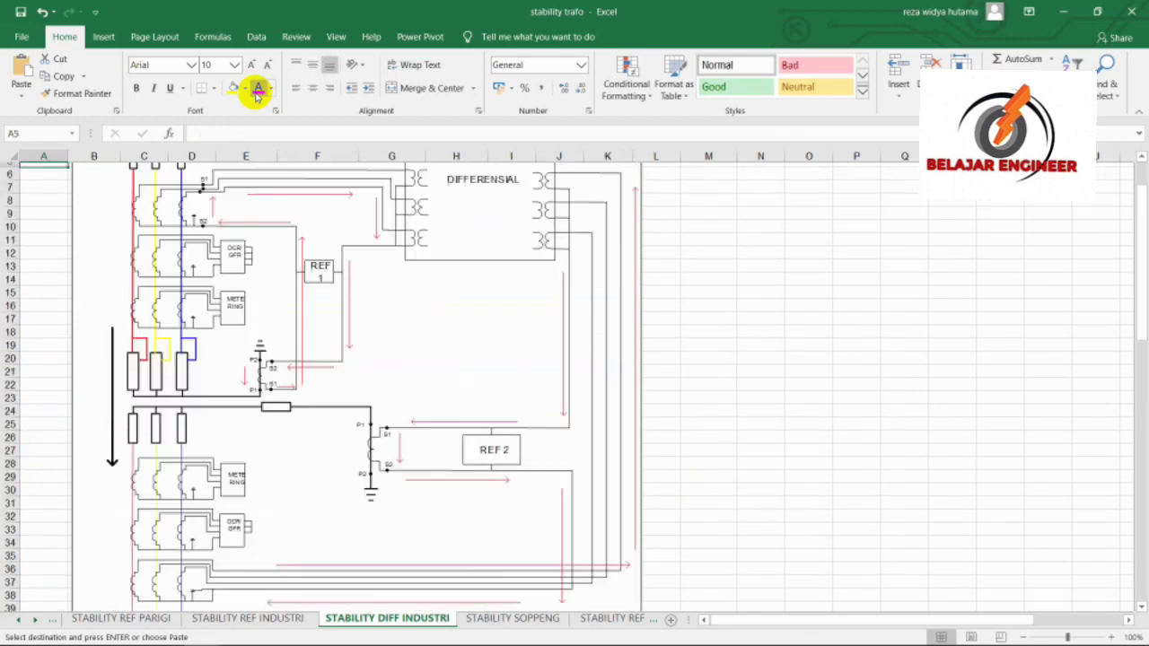
key("ctrl+Down")
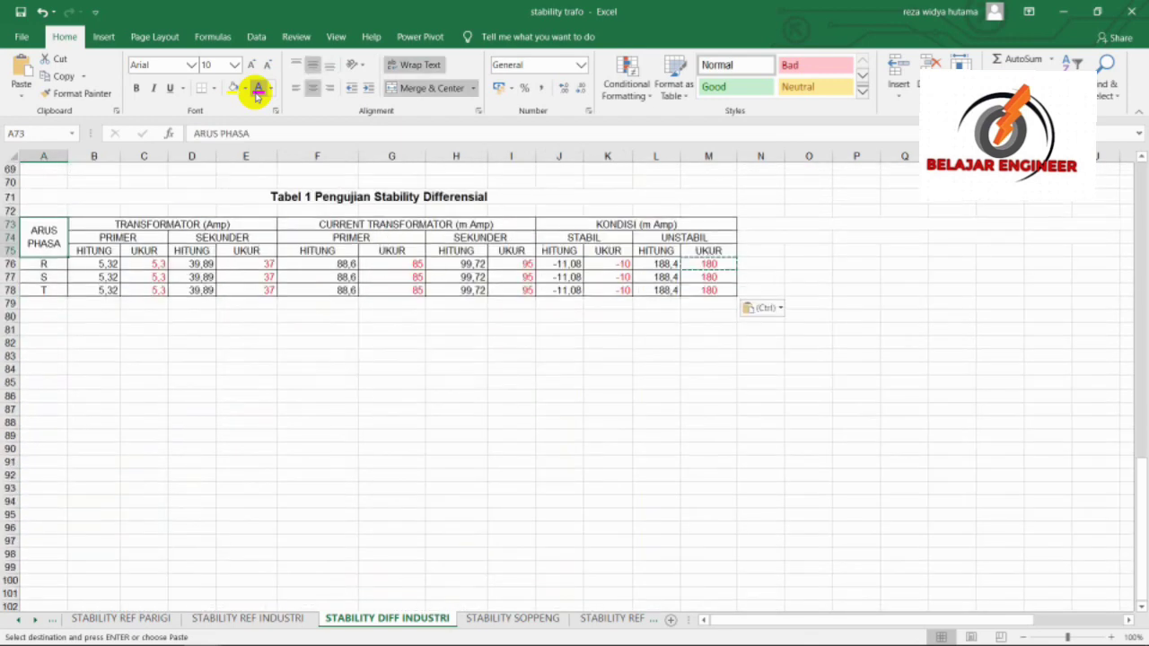
key("Down")
key("Down")
key("Down")
key("Right")
key("Right")
key("Right")
key("Right")
key("Right")
key("Right")
key("Right")
key("Right")
key("Right")
key("Right")
key("Right")
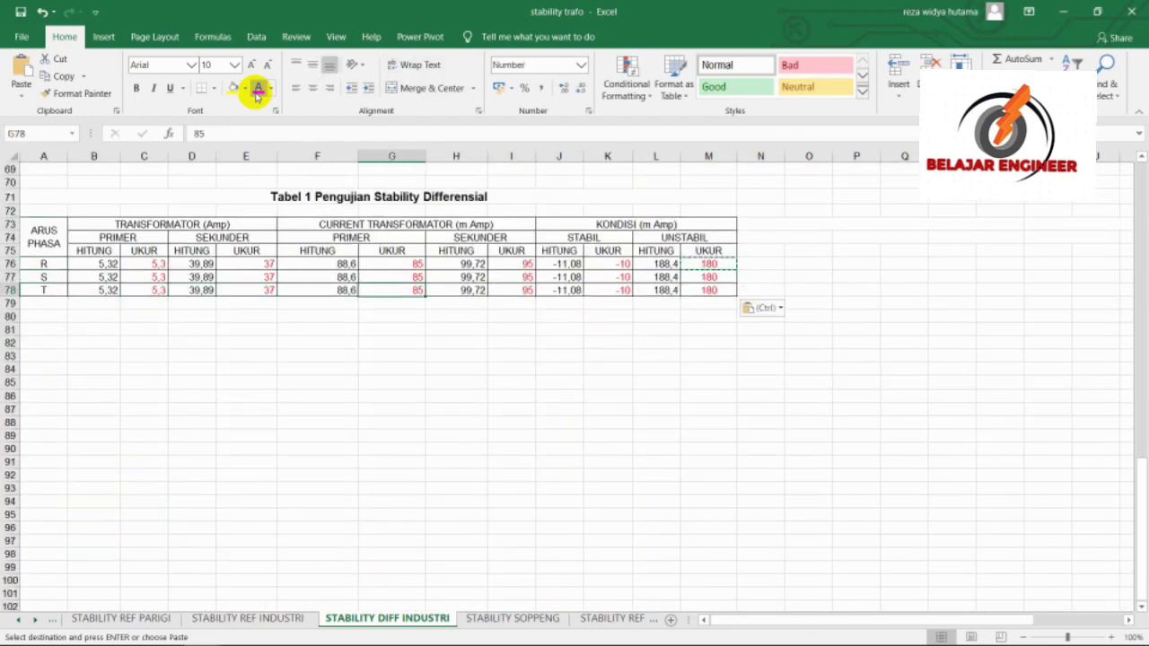
key("Right")
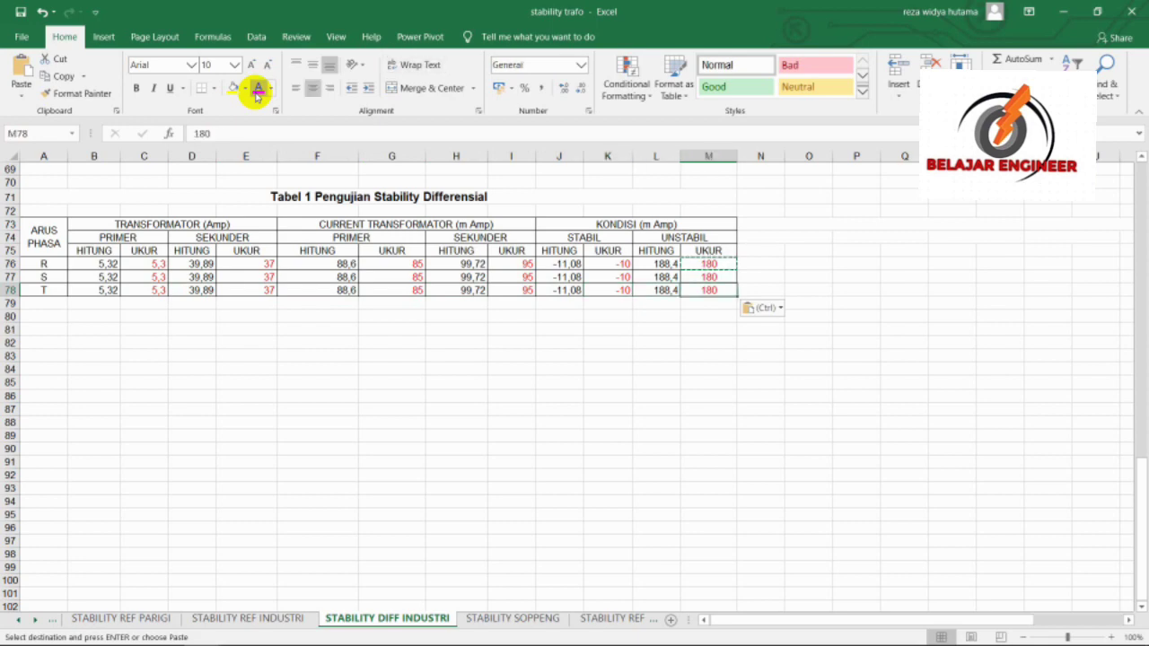
Highlight the whole of Tabel 1, A73:M78, to review its calculated and measured currents.
key("shift+Left")
key("shift+Left")
key("shift+Left")
key("shift+Left")
key("shift+Left")
key("shift+Left")
key("shift+Left")
key("shift+Left")
key("shift+Left")
key("shift+Left")
key("shift+Left")
key("shift+Left")
key("shift+Up")
key("shift+Up")
key("shift+Up")
key("shift+Up")
key("shift+Up")
key("shift+Up")
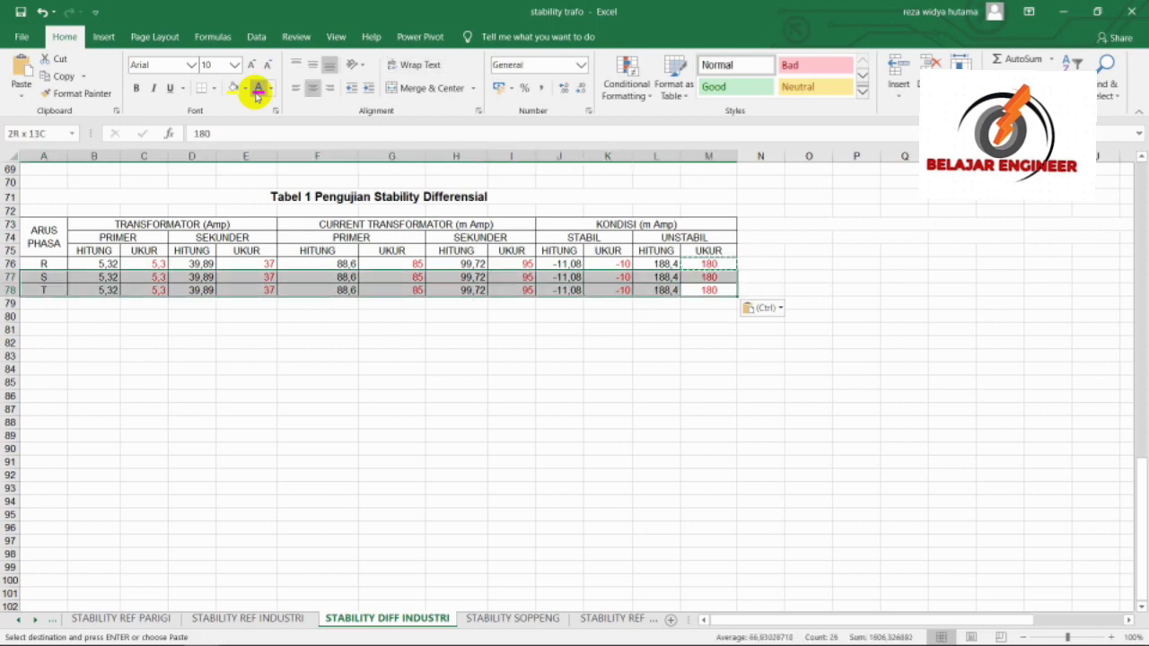
key("shift+Up")
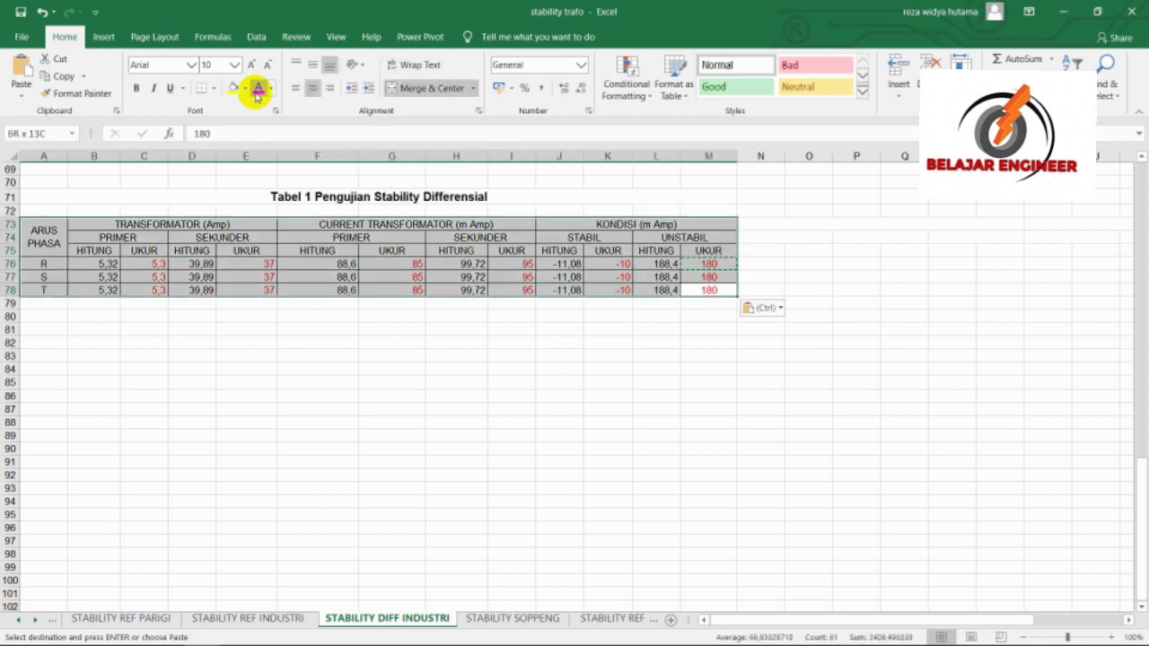
Examine the differential wiring diagram above the data, from the 3 phasa 380 Volt supply through the DIFFERENSIAL relay and REF circuits.
key("Up")
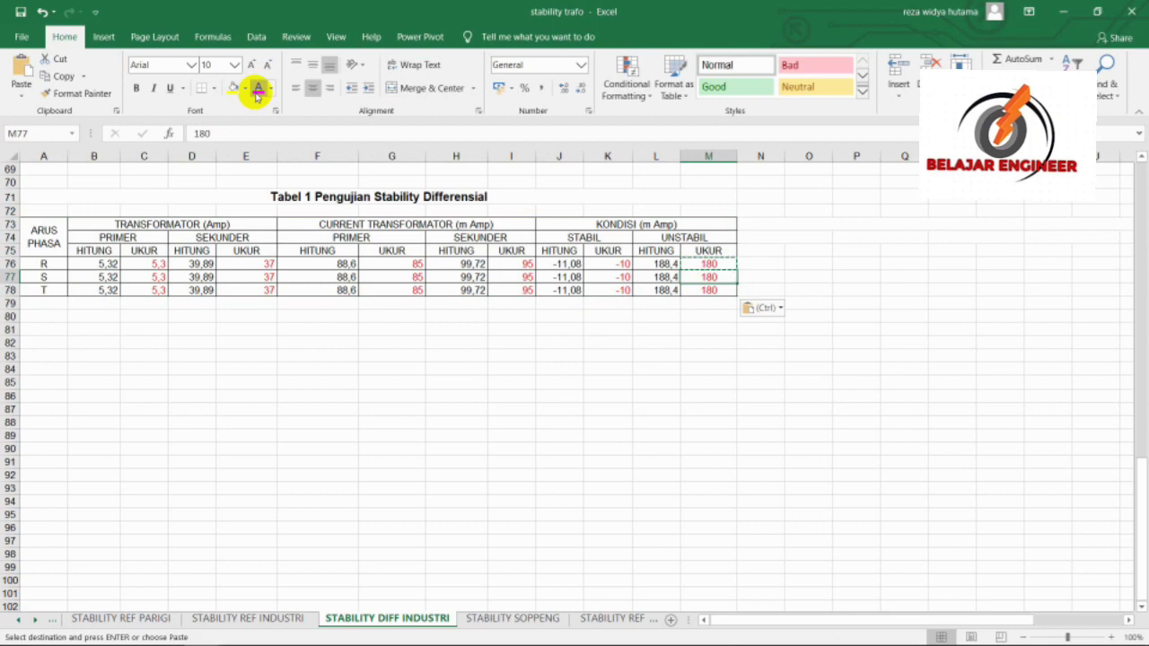
key("Up")
key("Up")
key("Up")
key("Up")
key("Up")
key("Up")
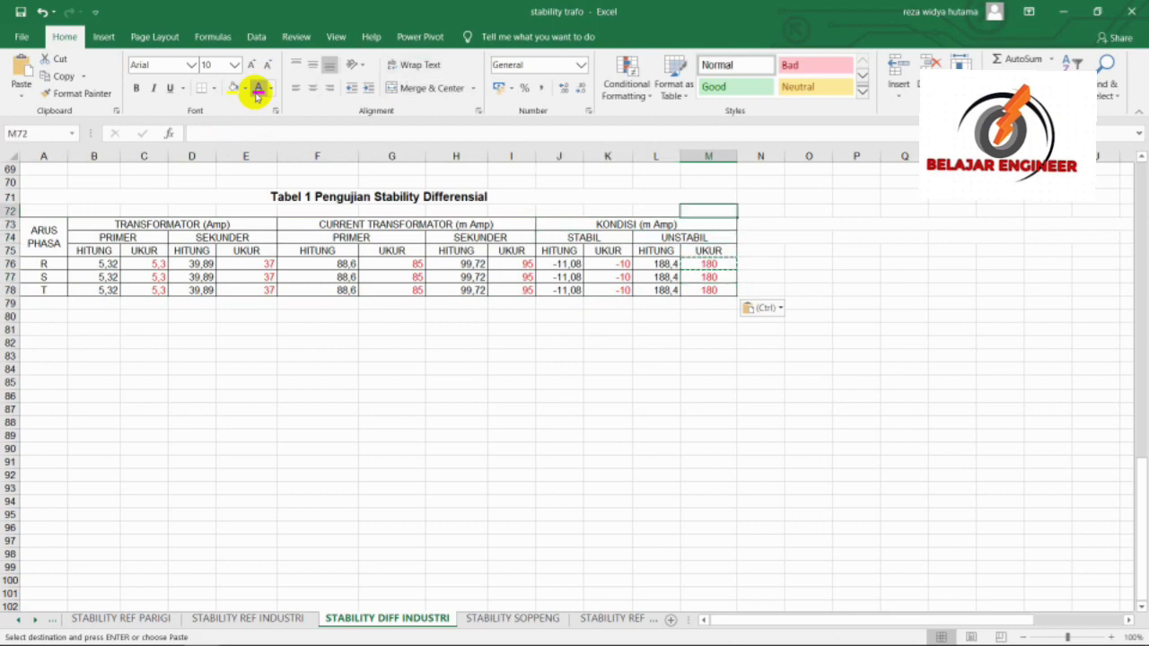
key("Up")
key("Up")
key("Up")
key("Up")
key("Up")
key("Up")
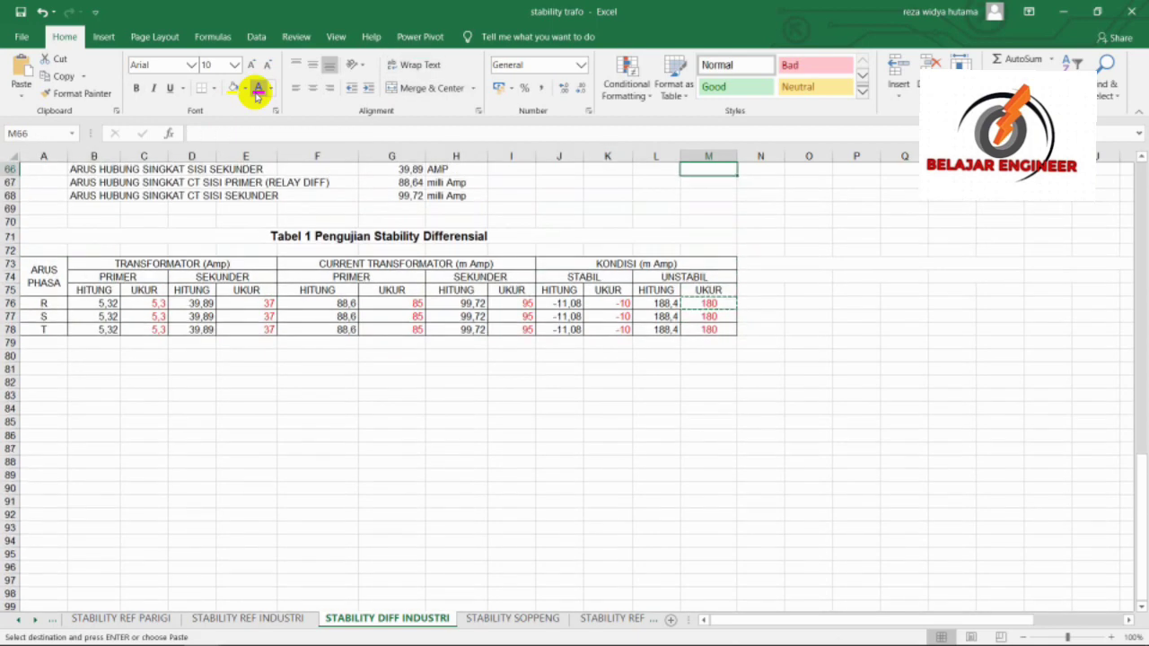
key("Up")
key("Up")
key("Up")
key("Up")
key("Up")
key("Up")
key("Up")
key("Up")
key("Up")
key("Up")
key("Up")
key("Up")
key("Up")
key("Up")
key("Up")
key("Up")
key("Up")
key("Up")
key("Up")
key("Up")
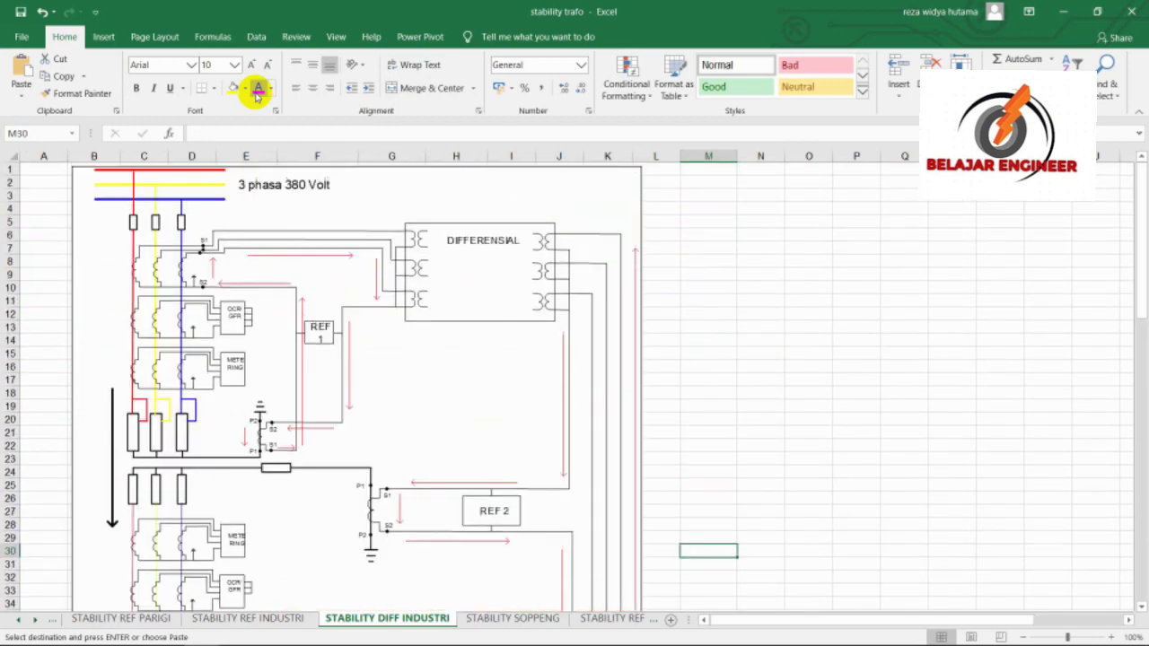
key("Left")
key("Left")
key("Left")
key("Left")
key("Left")
key("Left")
key("Left")
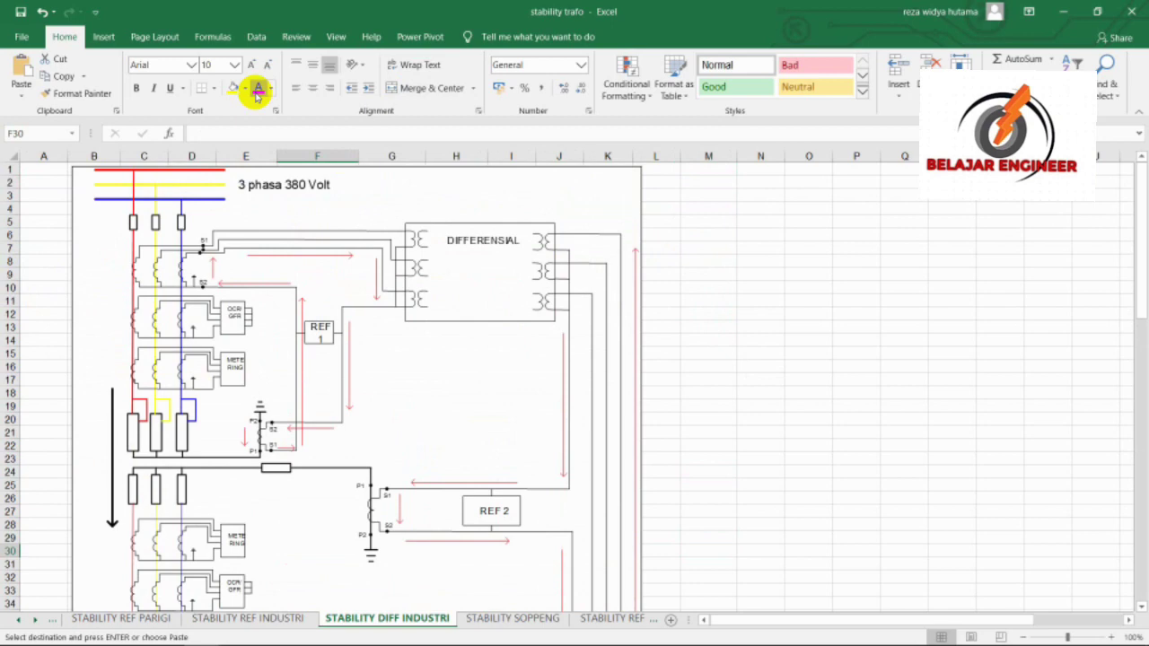
key("Left")
key("Left")
key("Left")
key("Left")
key("Left")
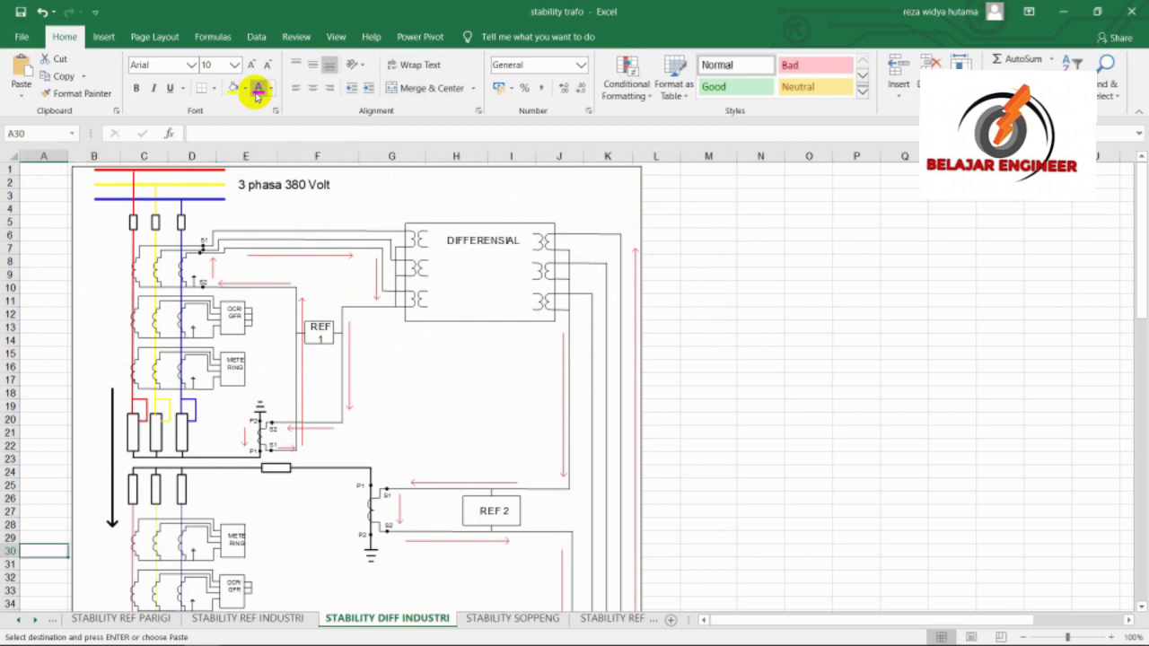
Review the short-circuit side of the diagram, the transformer data and Tabel 1, and return to the top of the diagram.
key("Page_Down")
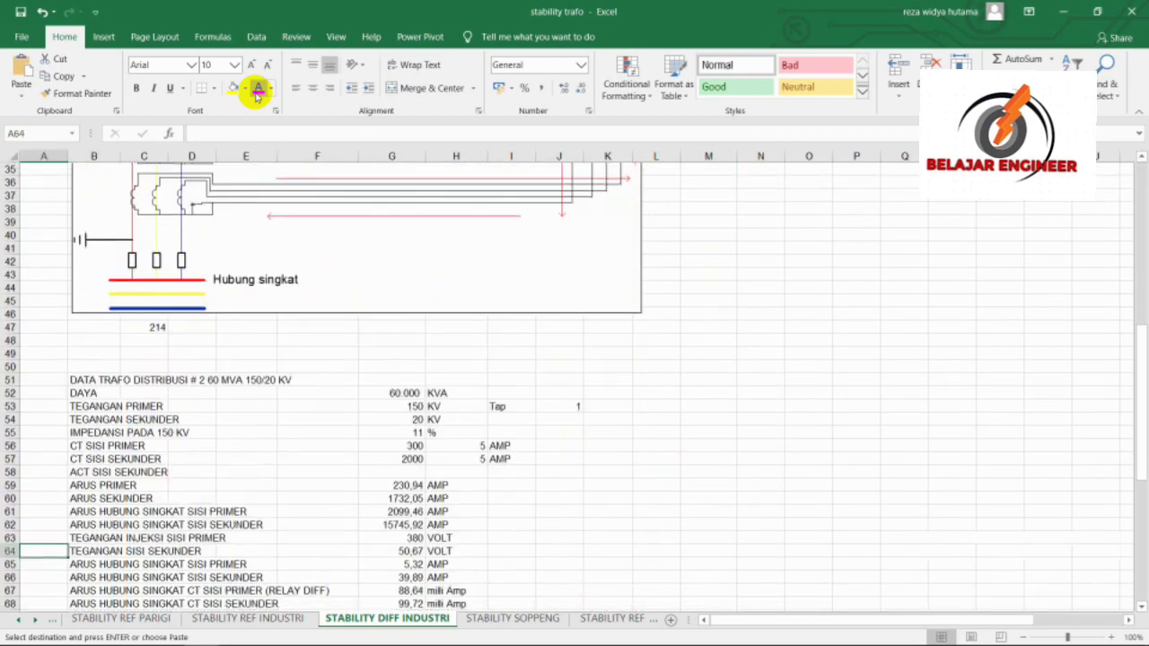
key("Page_Down")
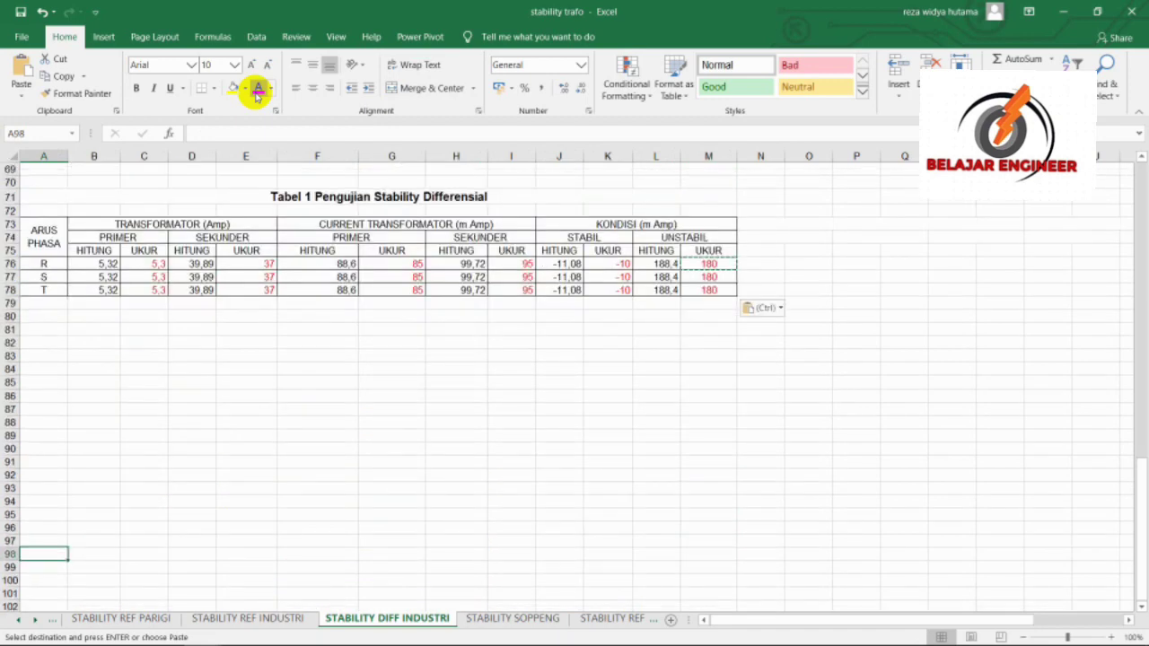
key("Up")
key("Up")
key("Up")
key("Up")
key("Up")
key("Up")
key("Up")
key("Up")
key("Up")
key("Up")
key("Up")
key("Up")
key("Up")
key("Up")
key("Up")
key("Up")
key("Up")
key("Up")
key("Up")
key("Up")
key("Up")
key("Up")
key("Up")
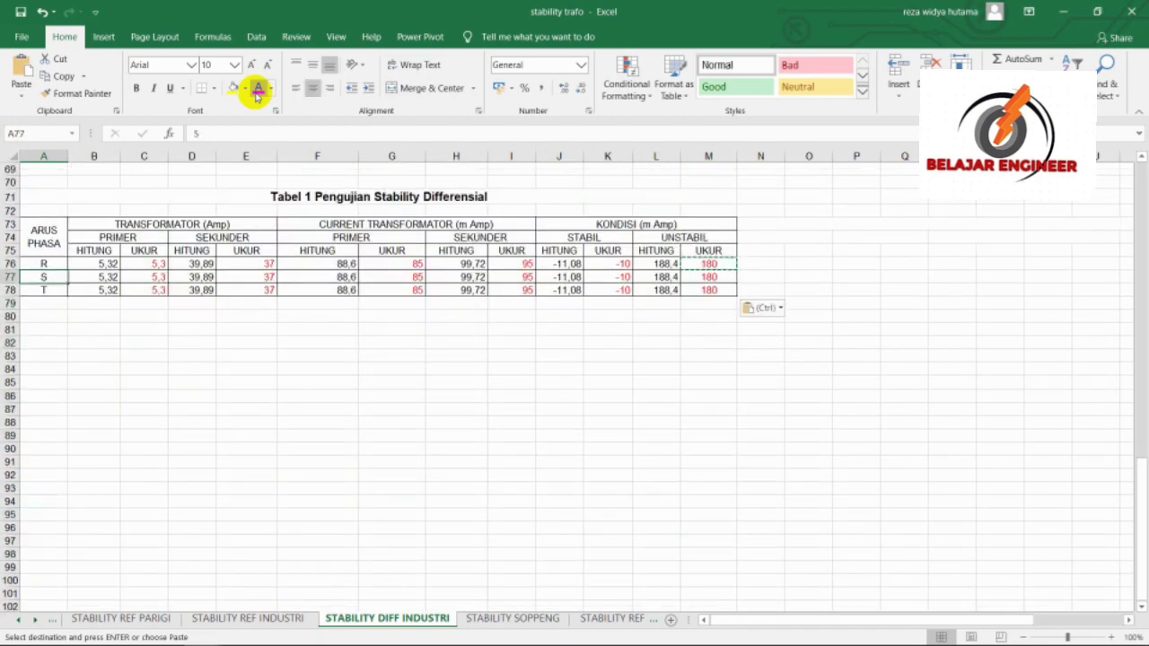
key("Right")
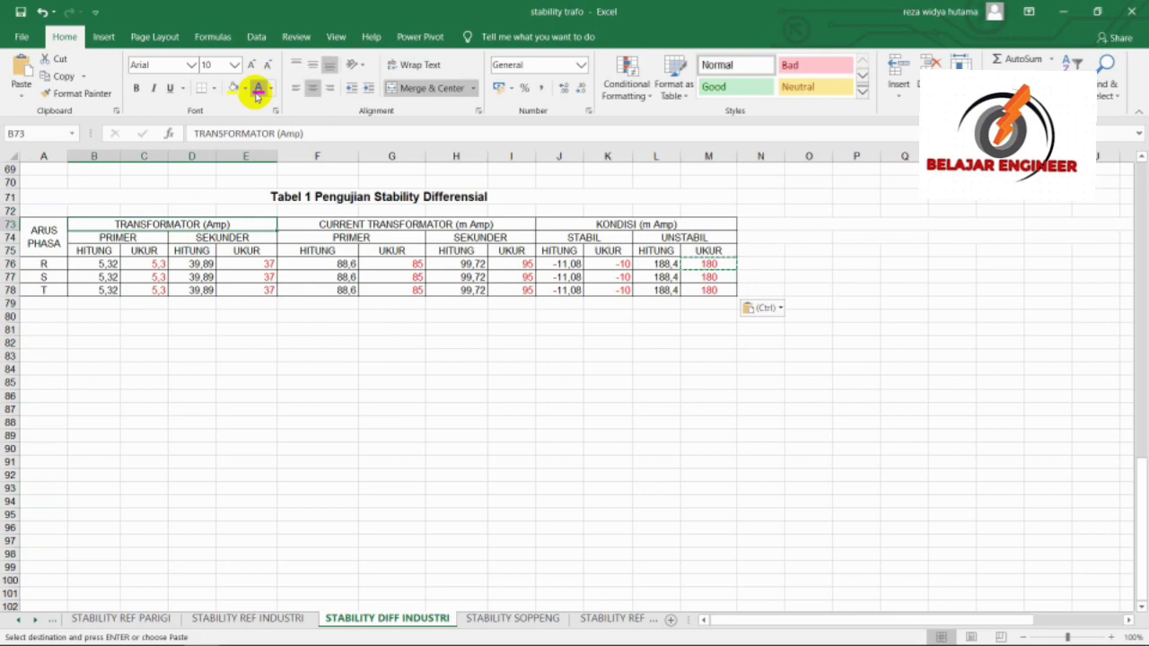
key("Page_Up")
key("Page_Up")
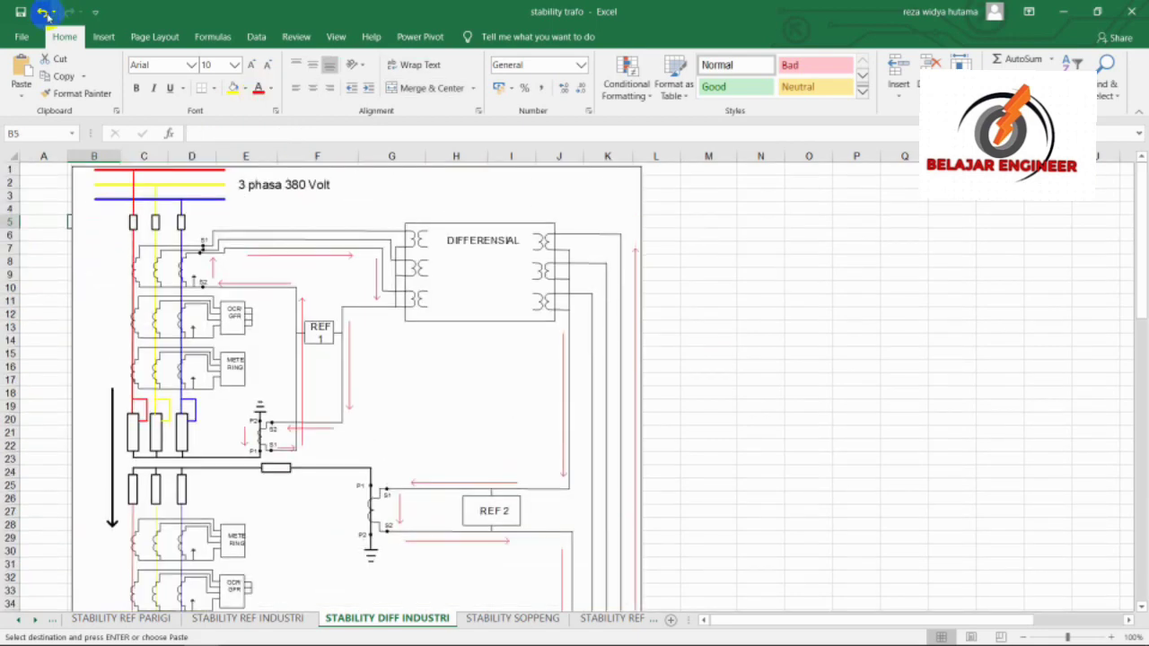